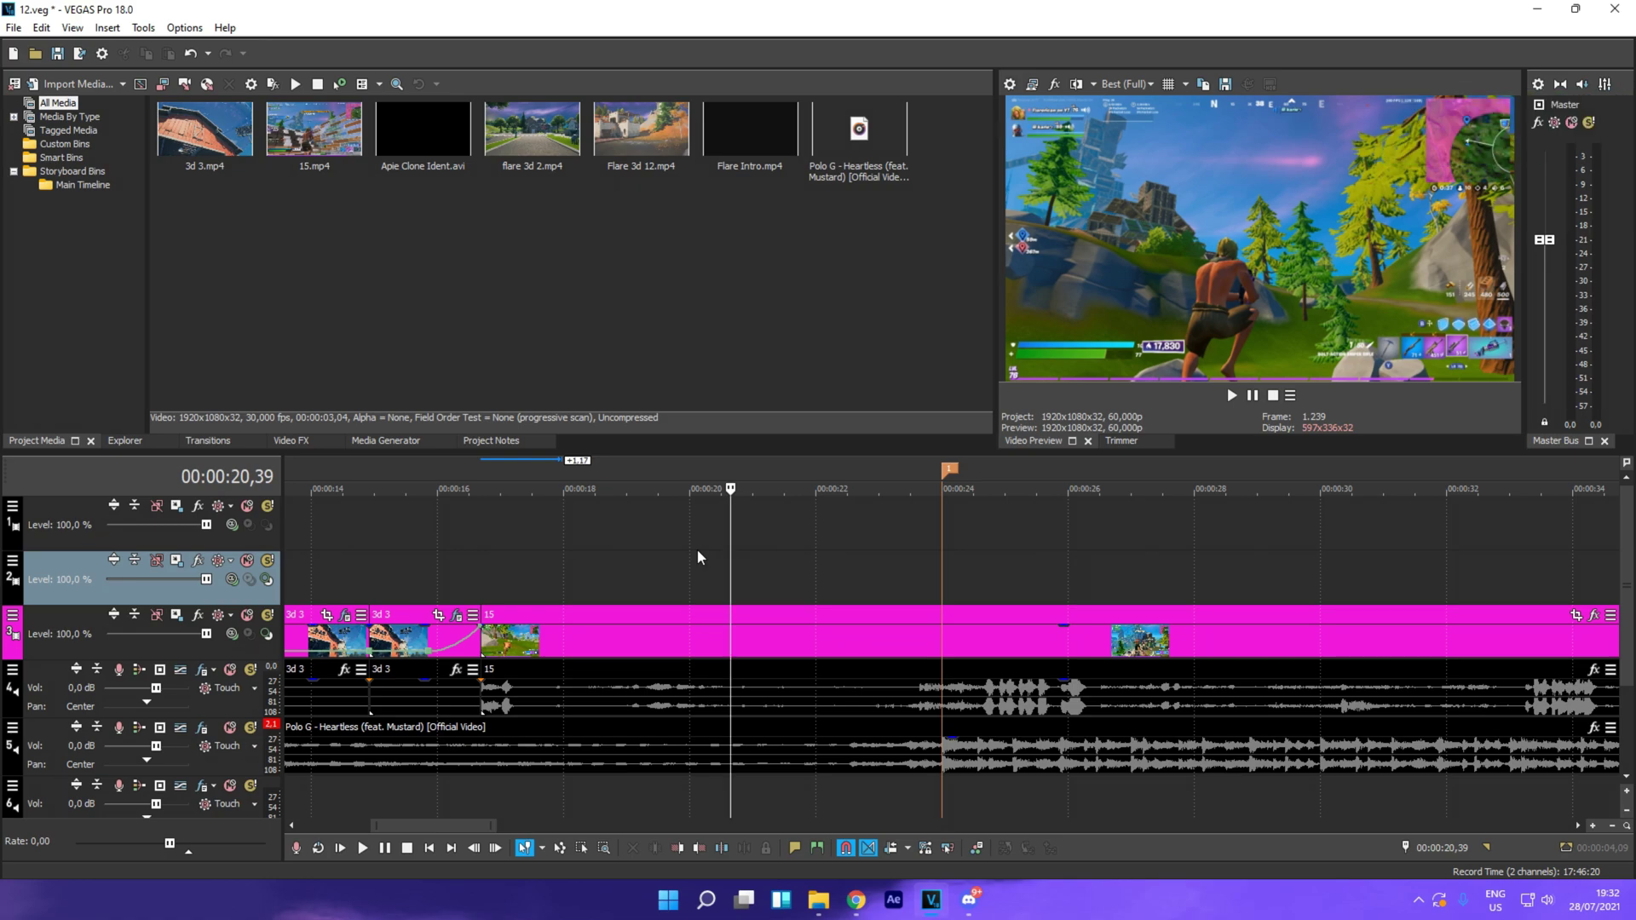
# Step: Play the timeline around clip 15 from 00:00:23,53 to check its audio
pyautogui.click(481, 574)
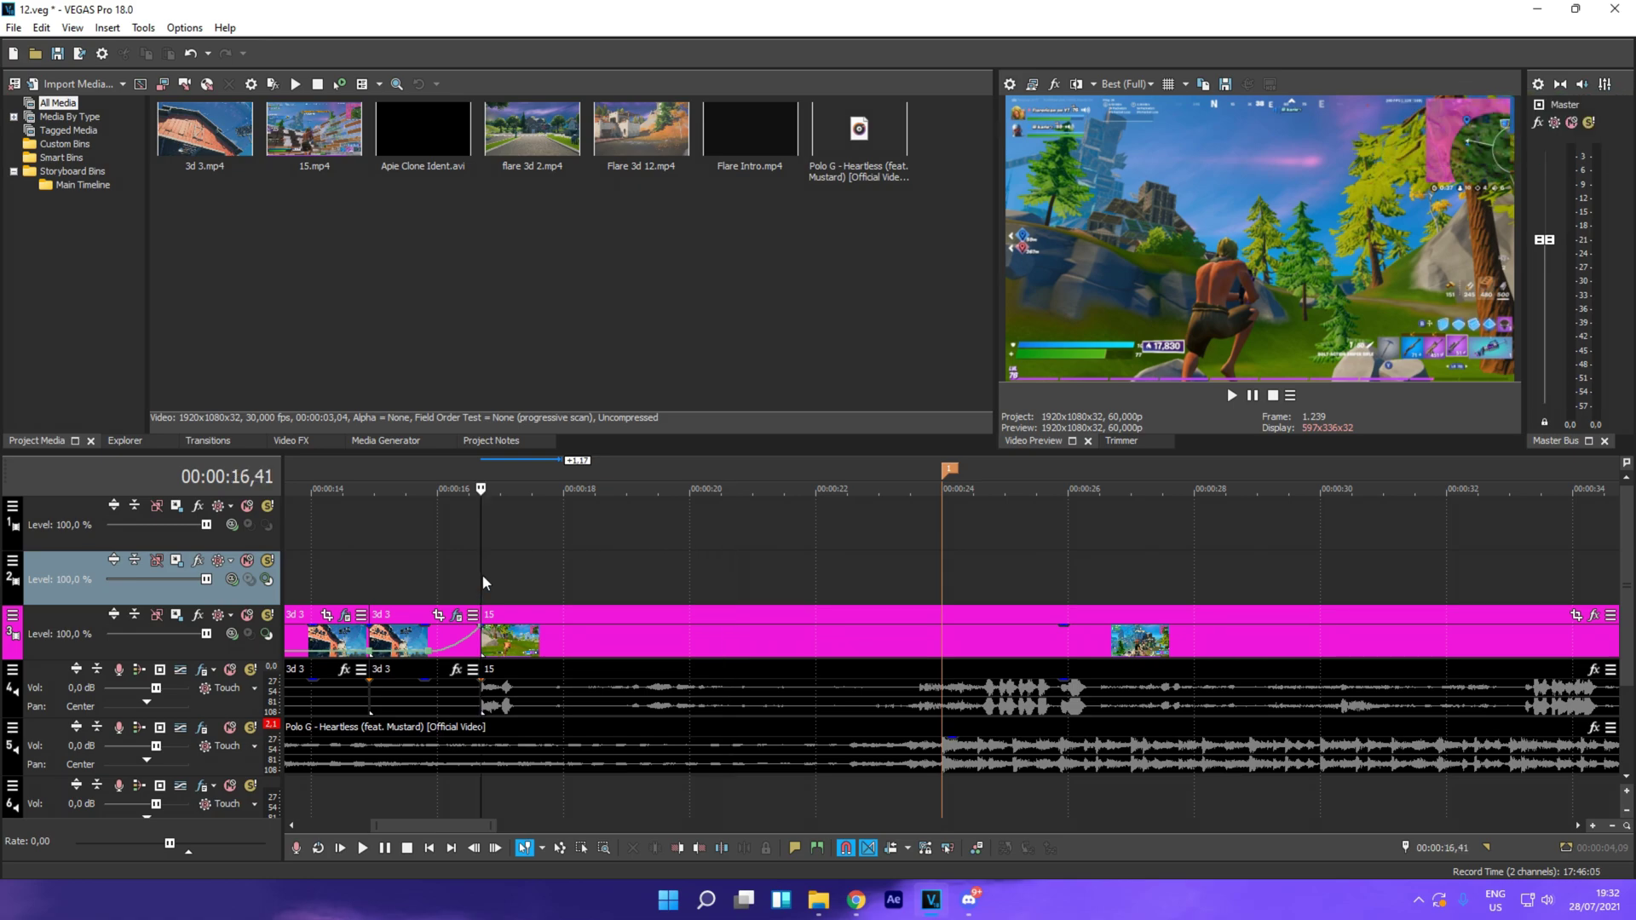
pyautogui.click(934, 562)
pyautogui.press('space')
pyautogui.click(670, 547)
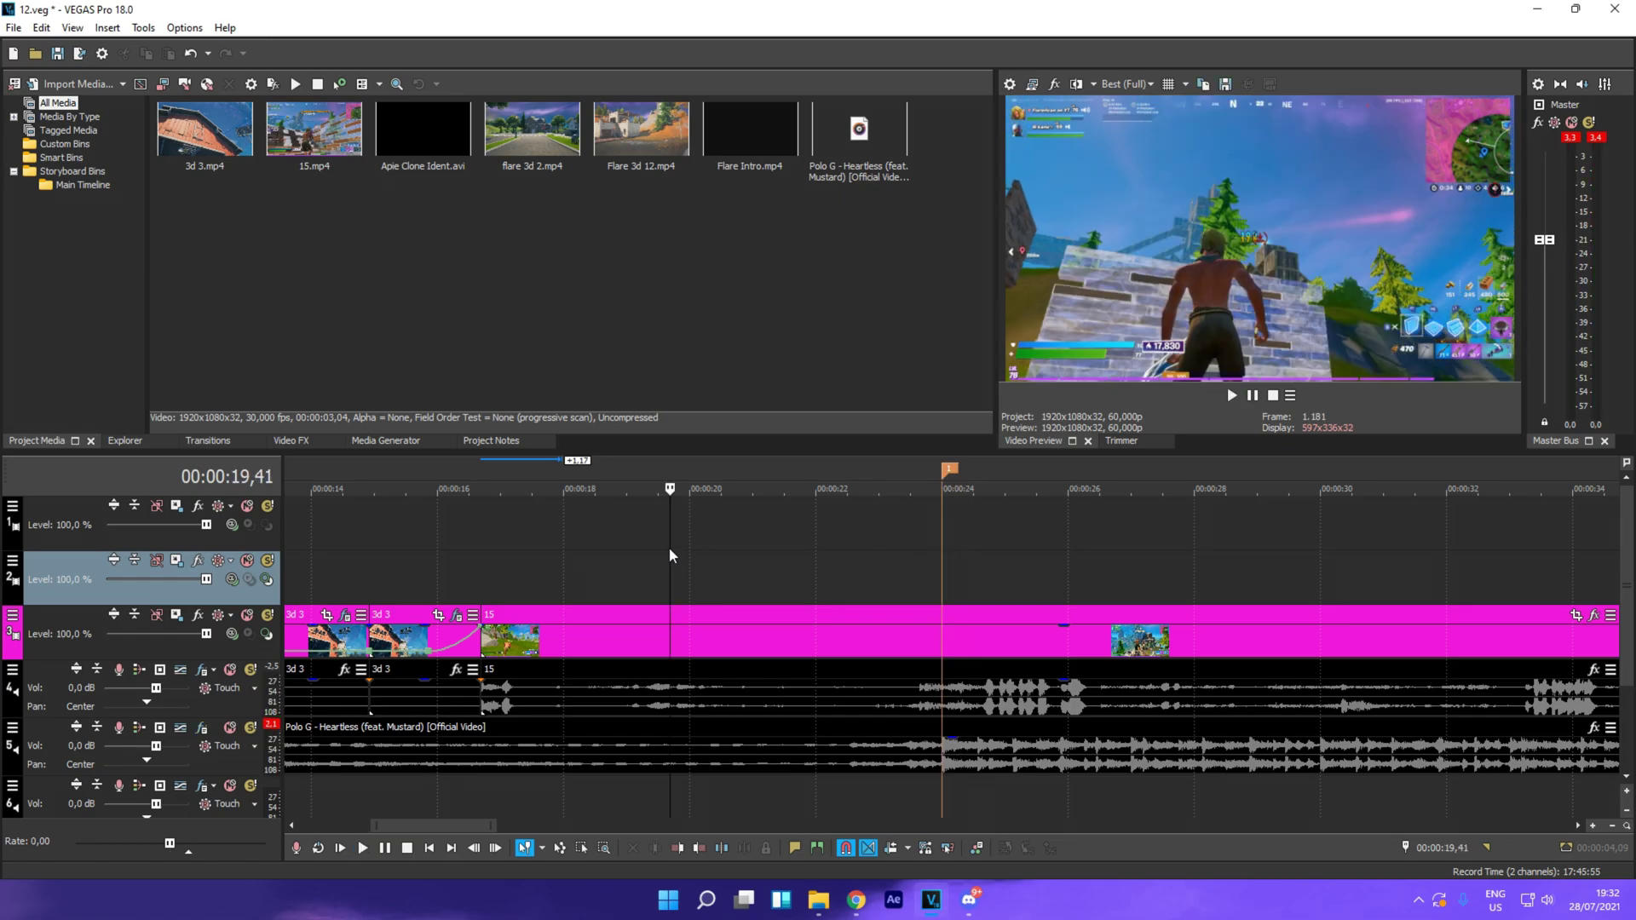
# Step: Delete clip 15's audio event on track 4 and replay from 00:00:16,41
pyautogui.click(715, 697)
pyautogui.click(716, 697)
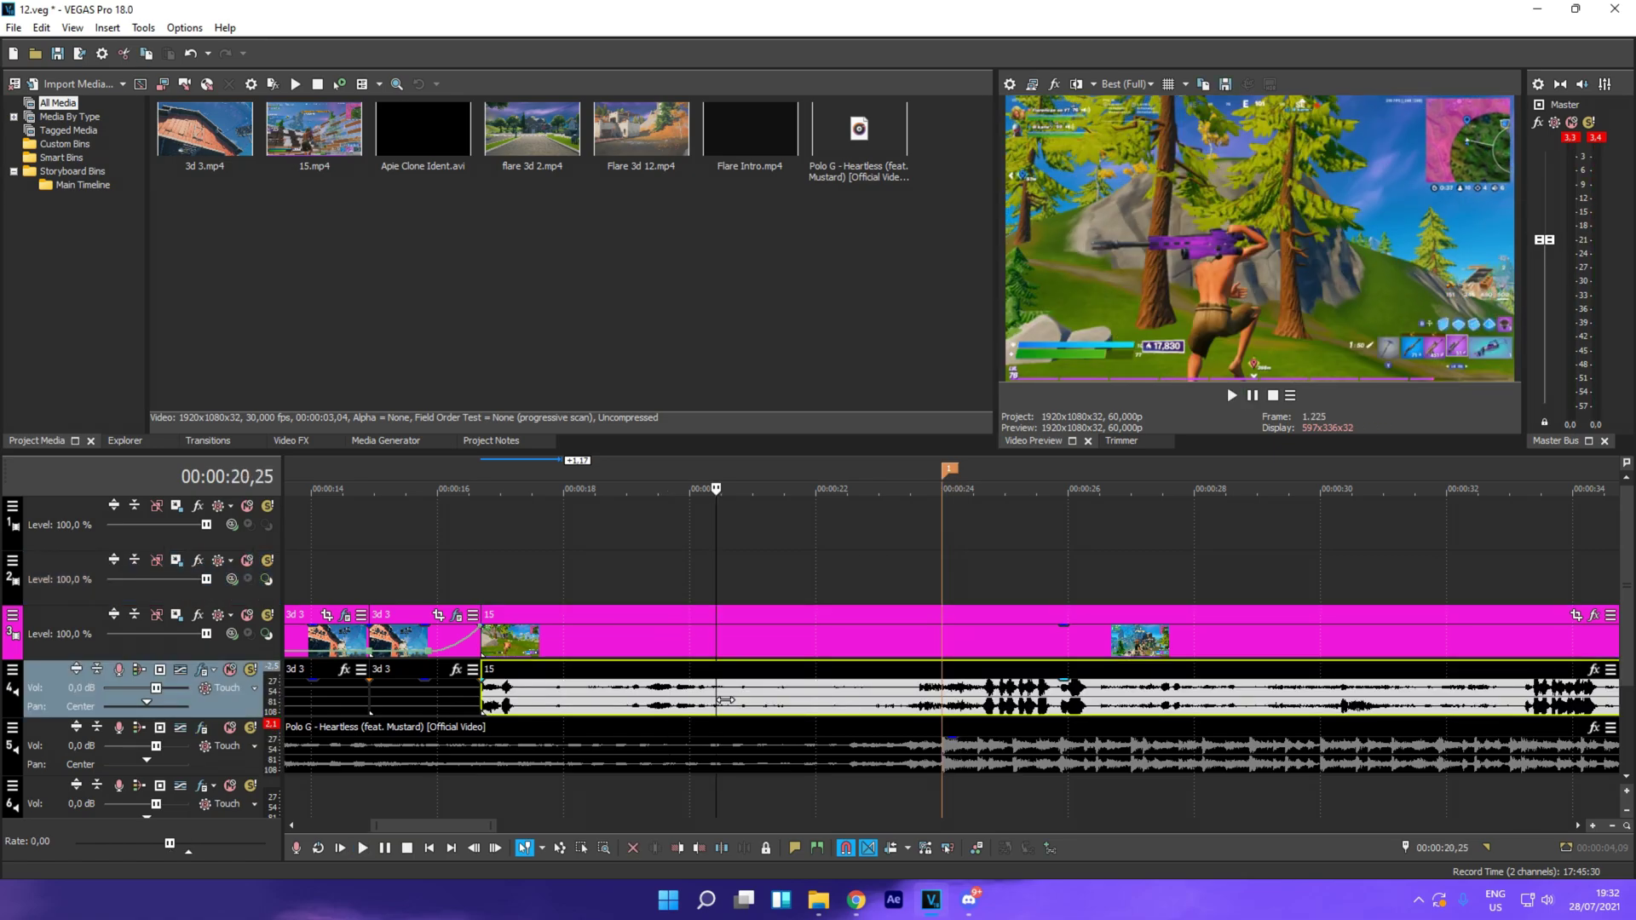
pyautogui.press('Delete')
pyautogui.click(483, 564)
pyautogui.press('space')
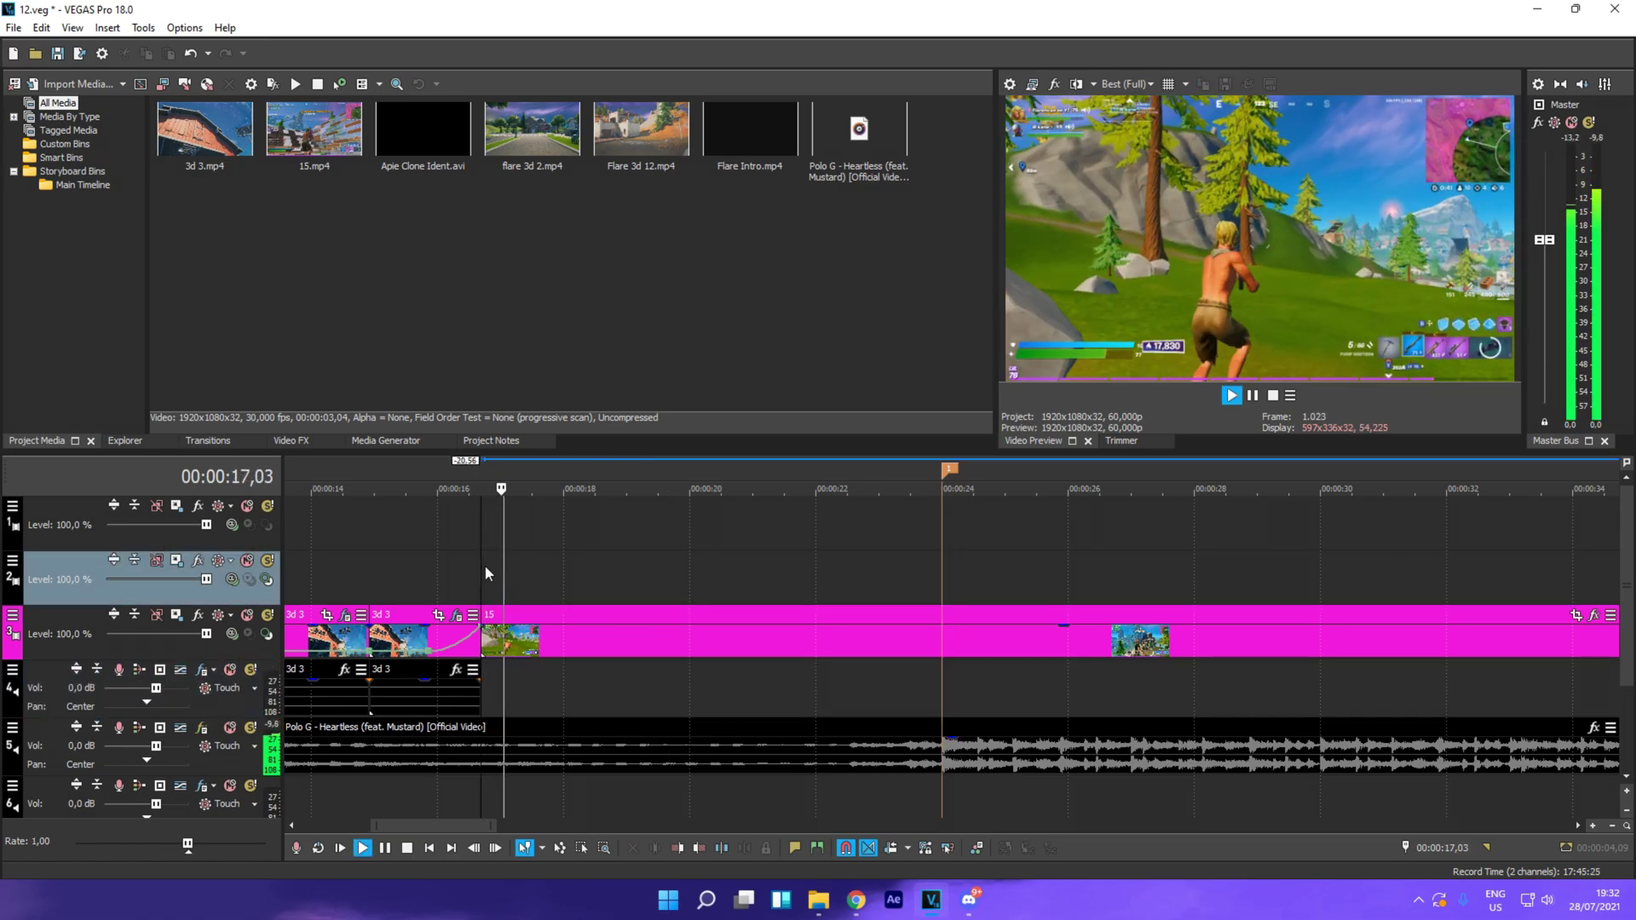
pyautogui.press('space')
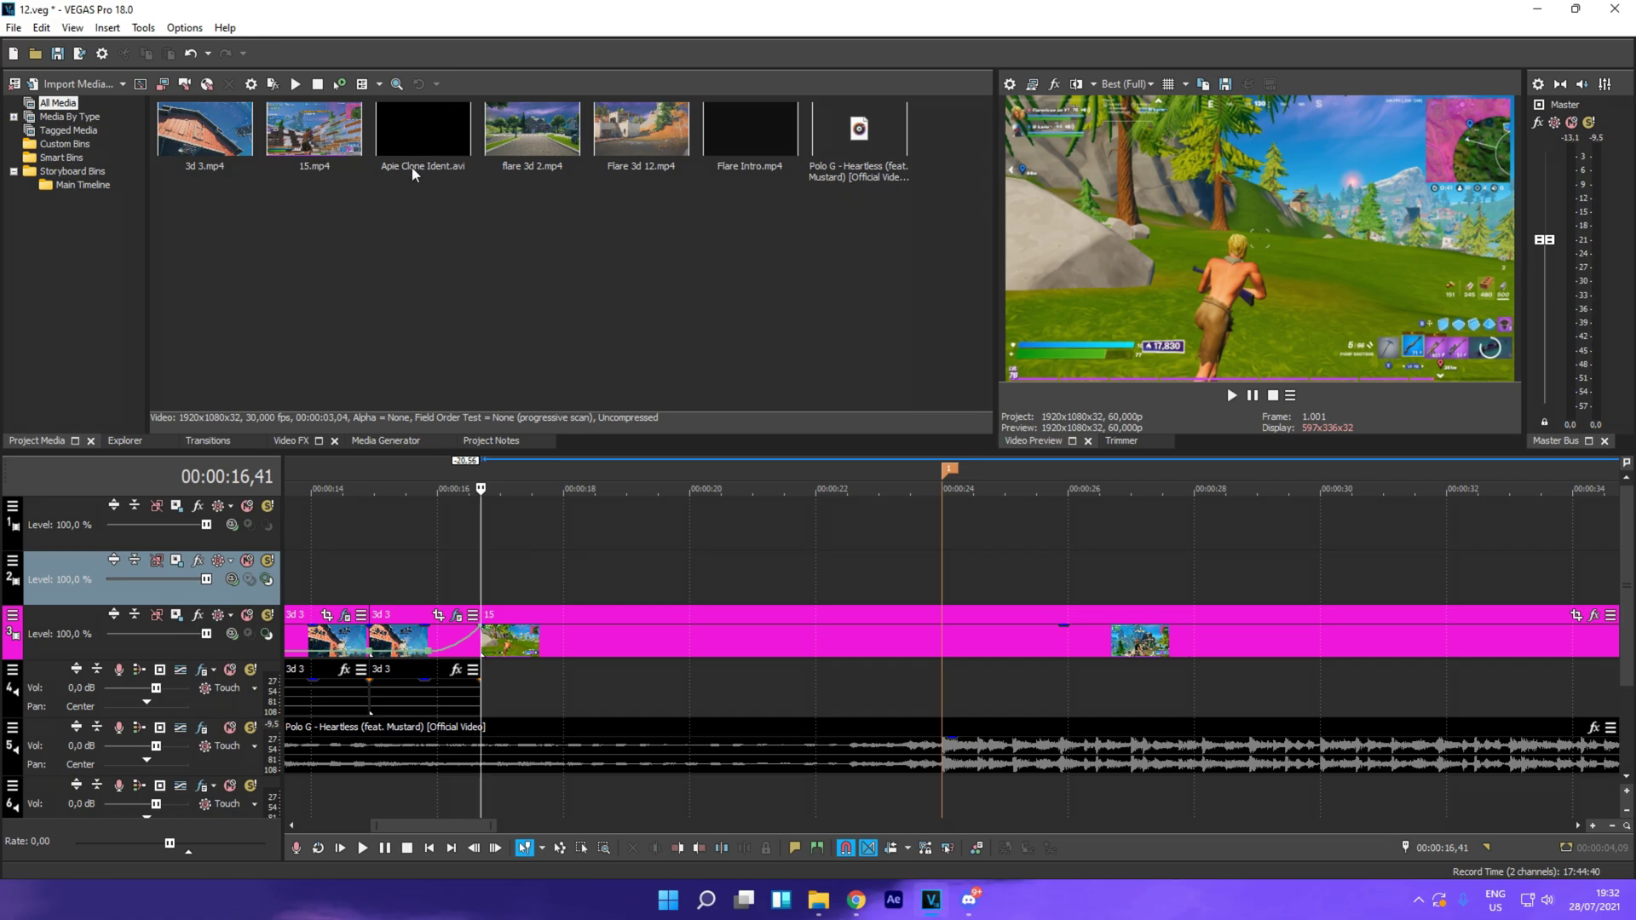
pyautogui.moveTo(387, 129); pyautogui.dragTo(381, 317)
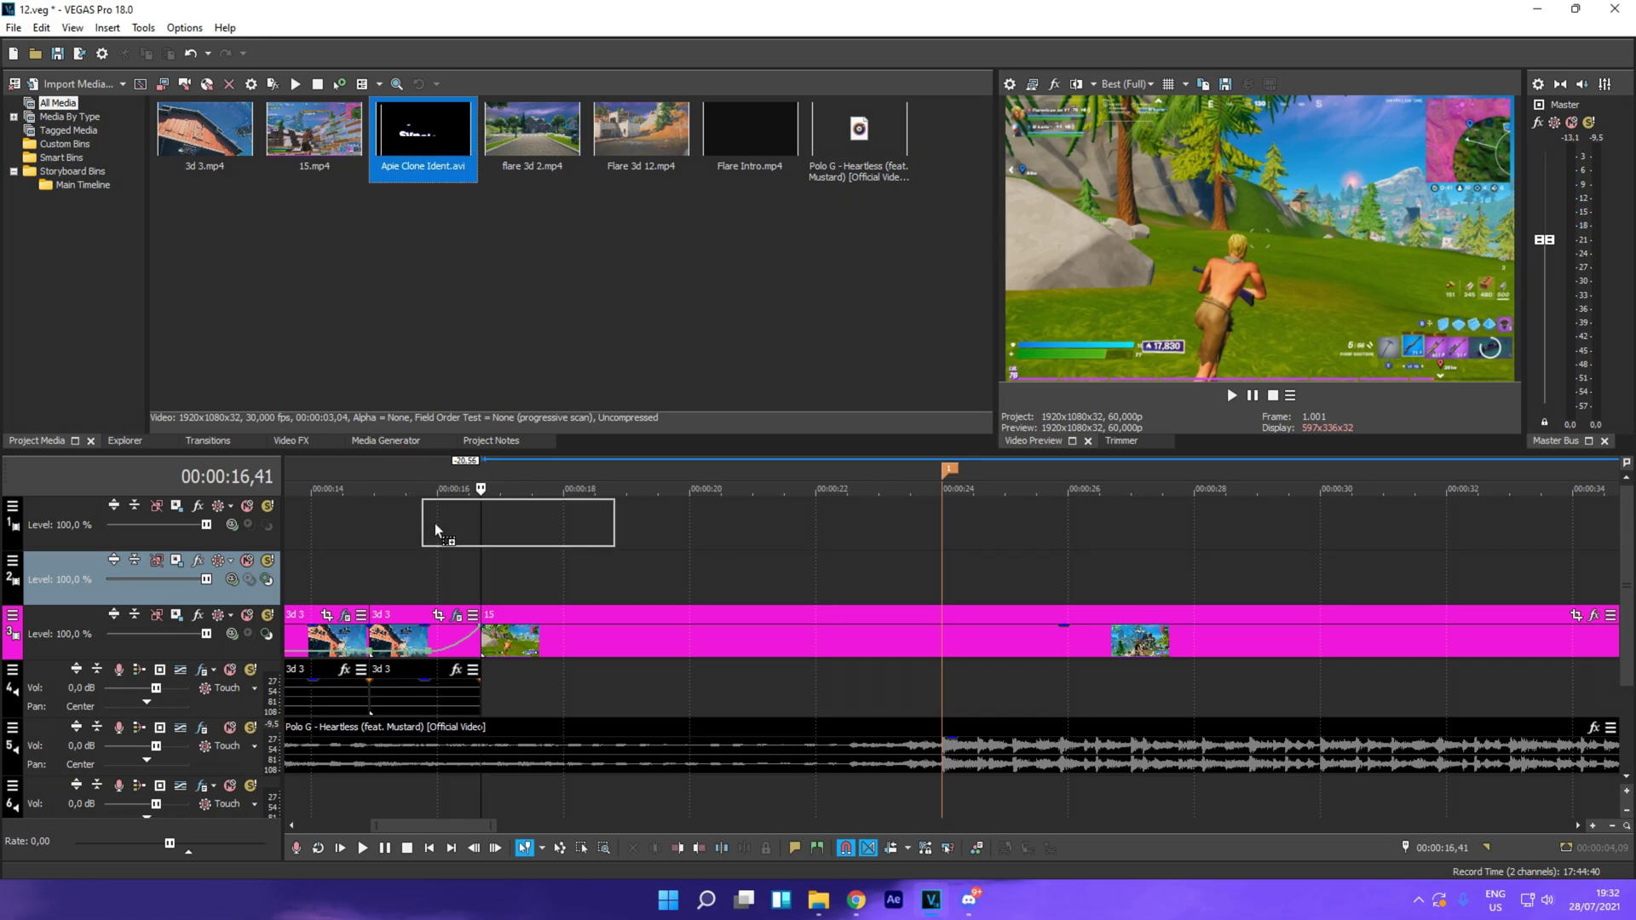
# Step: Place Apie Clone Ident.avi on track 1 starting at 00:00:16,41
pyautogui.moveTo(490, 525); pyautogui.dragTo(487, 525)
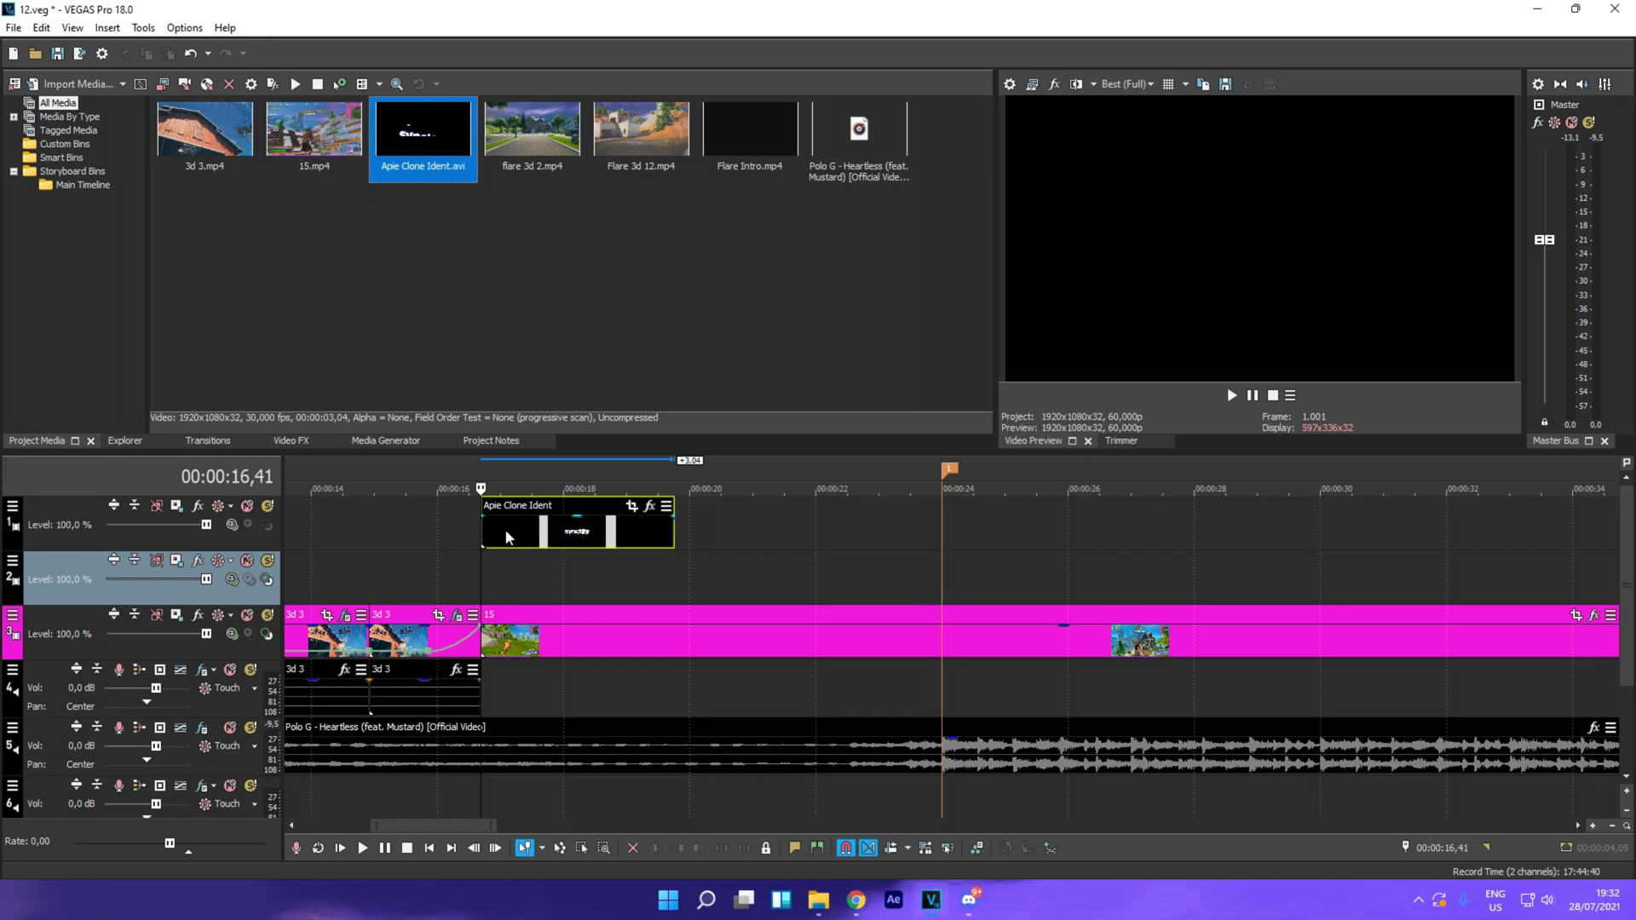
pyautogui.rightClick(543, 537)
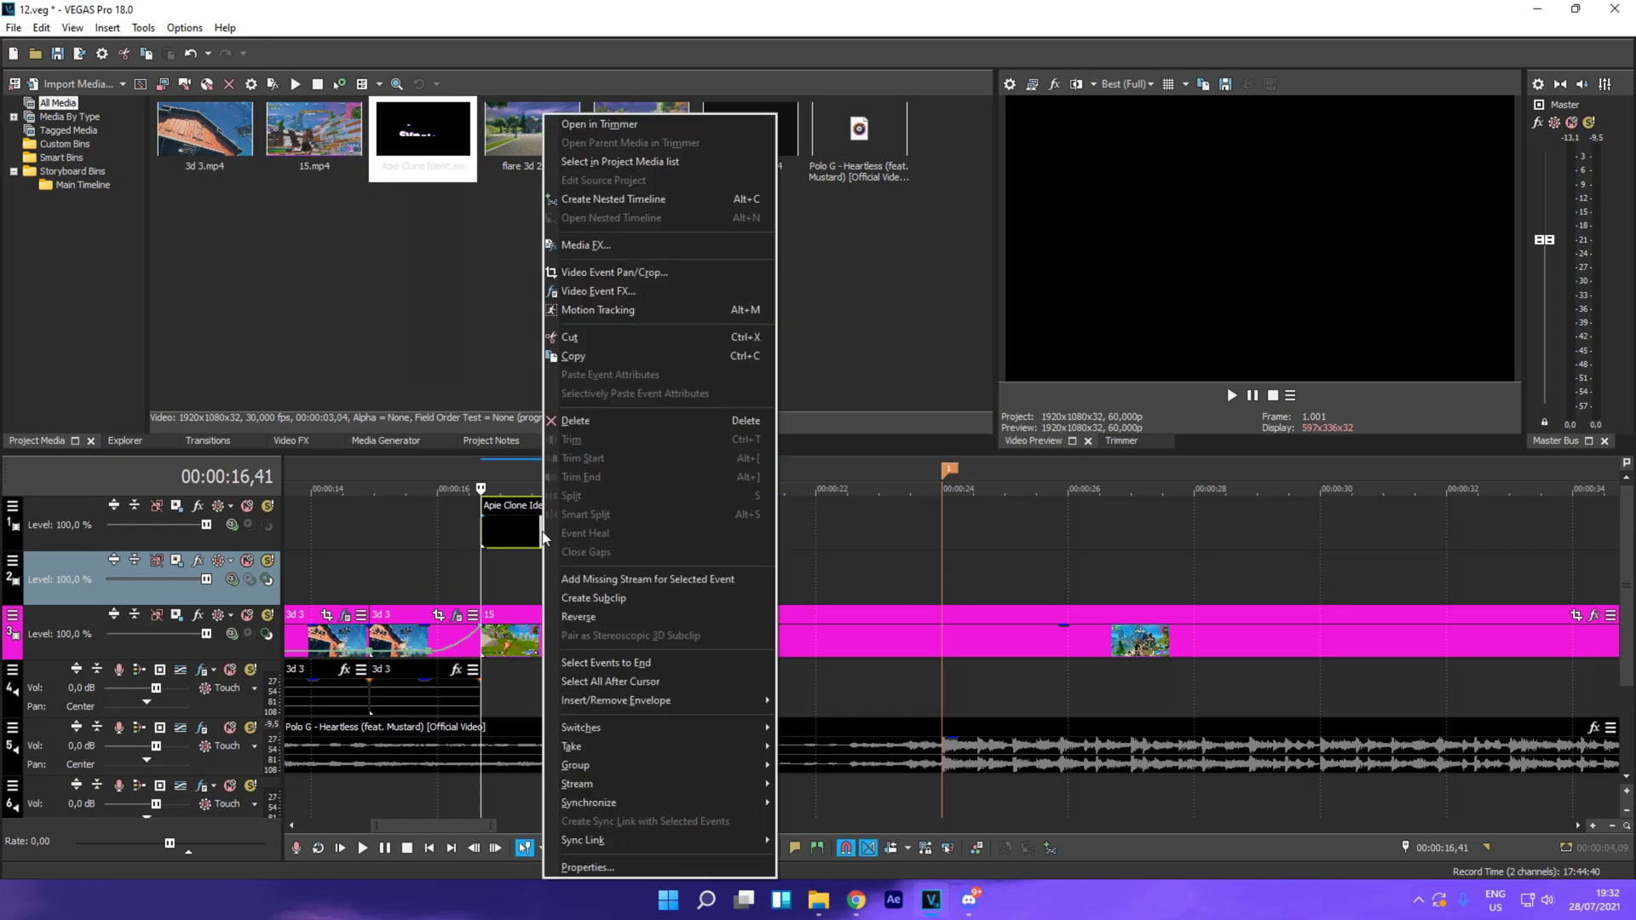
pyautogui.click(503, 537)
pyautogui.click(514, 537)
pyautogui.click(545, 533)
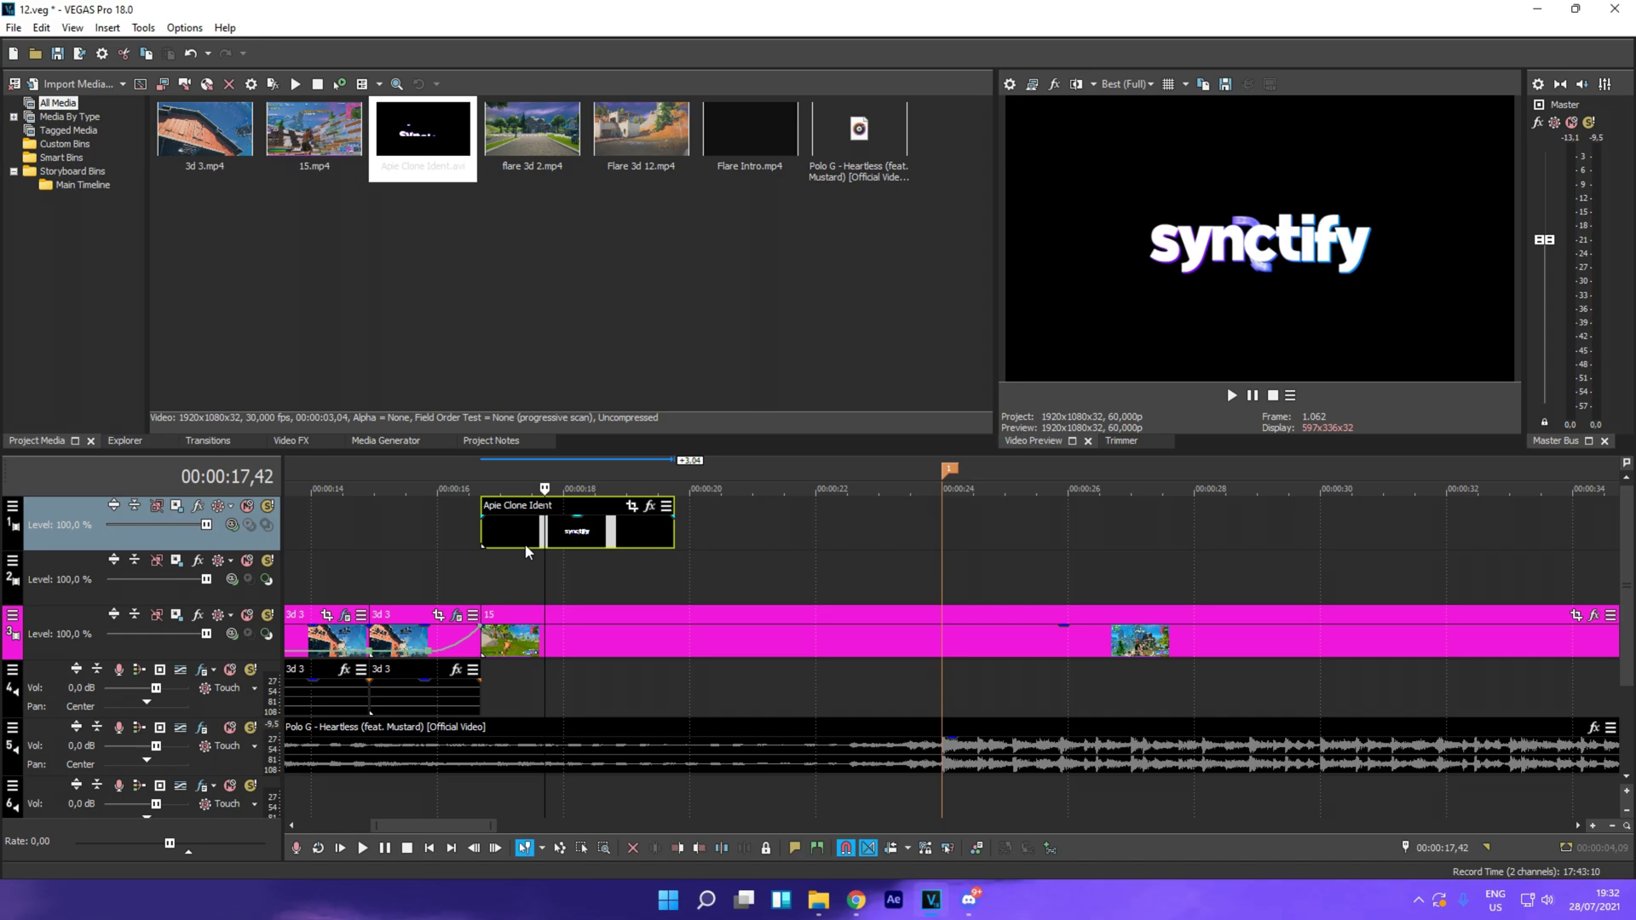
pyautogui.moveTo(526, 550); pyautogui.dragTo(530, 529)
# Step: Set the ident event's media alpha channel to Straight (unmatted)
pyautogui.rightClick(530, 528)
pyautogui.click(603, 868)
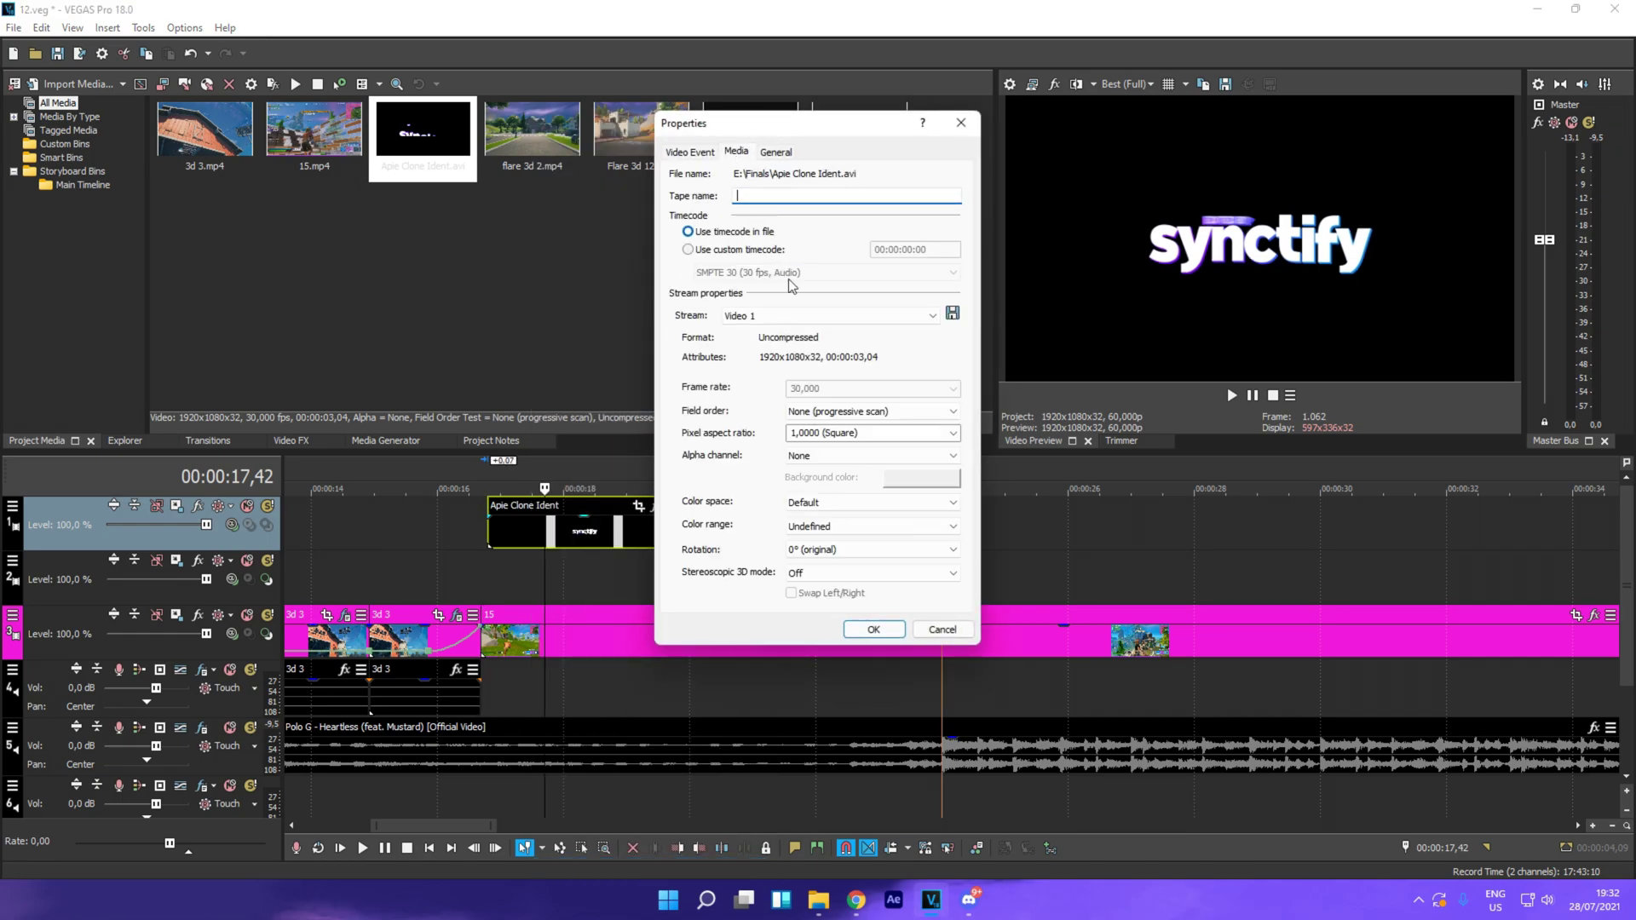
pyautogui.click(818, 456)
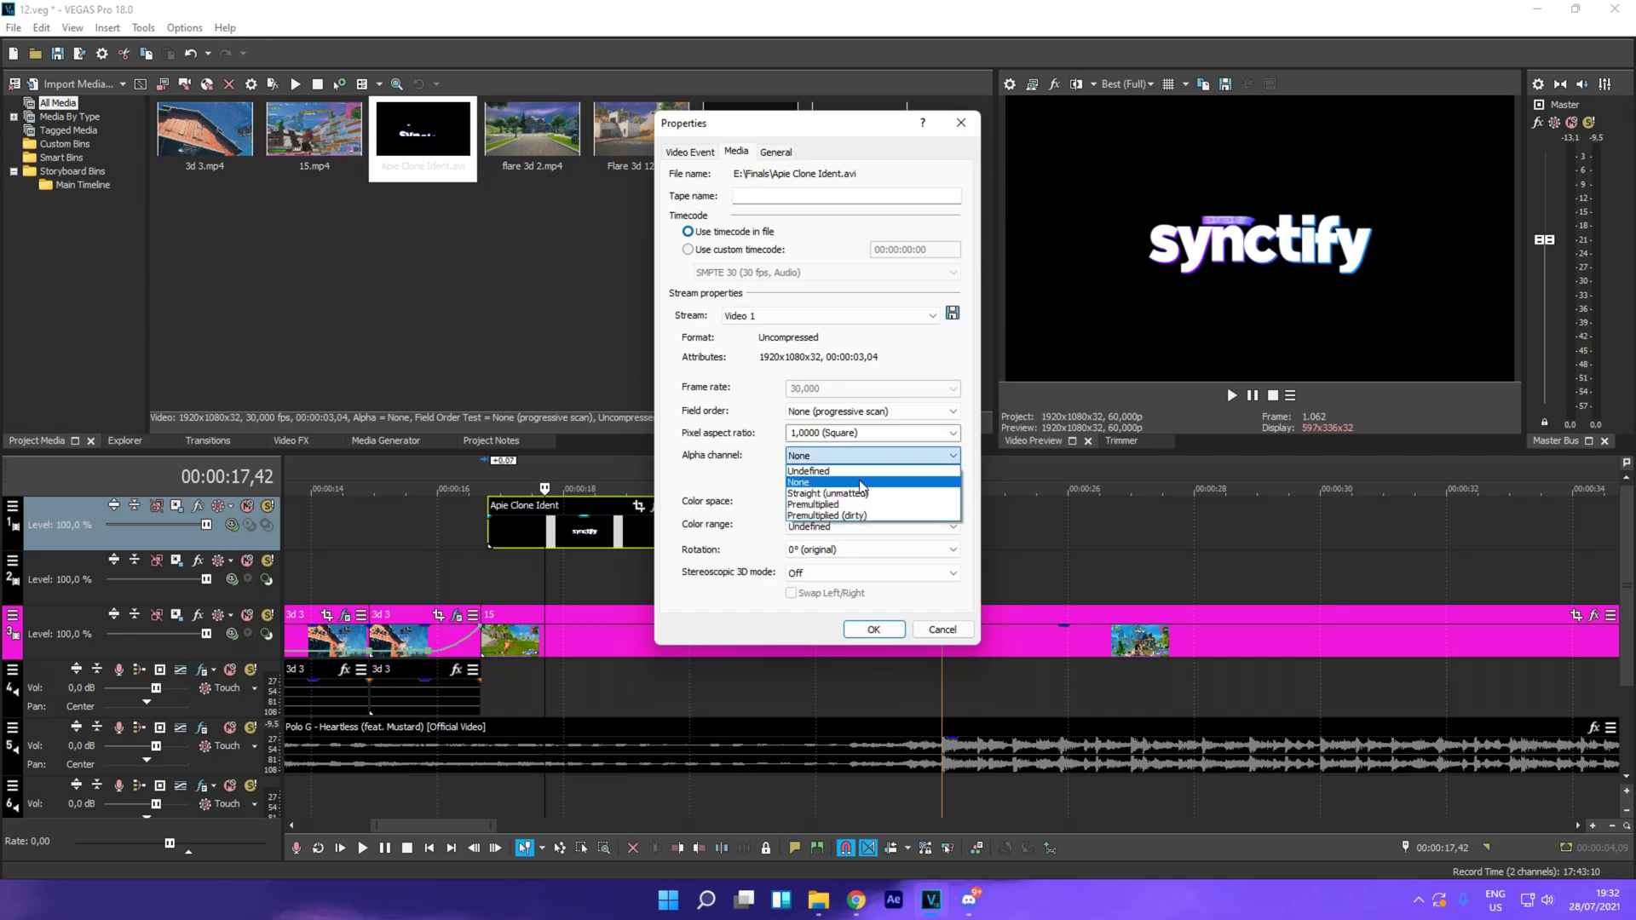
pyautogui.click(856, 512)
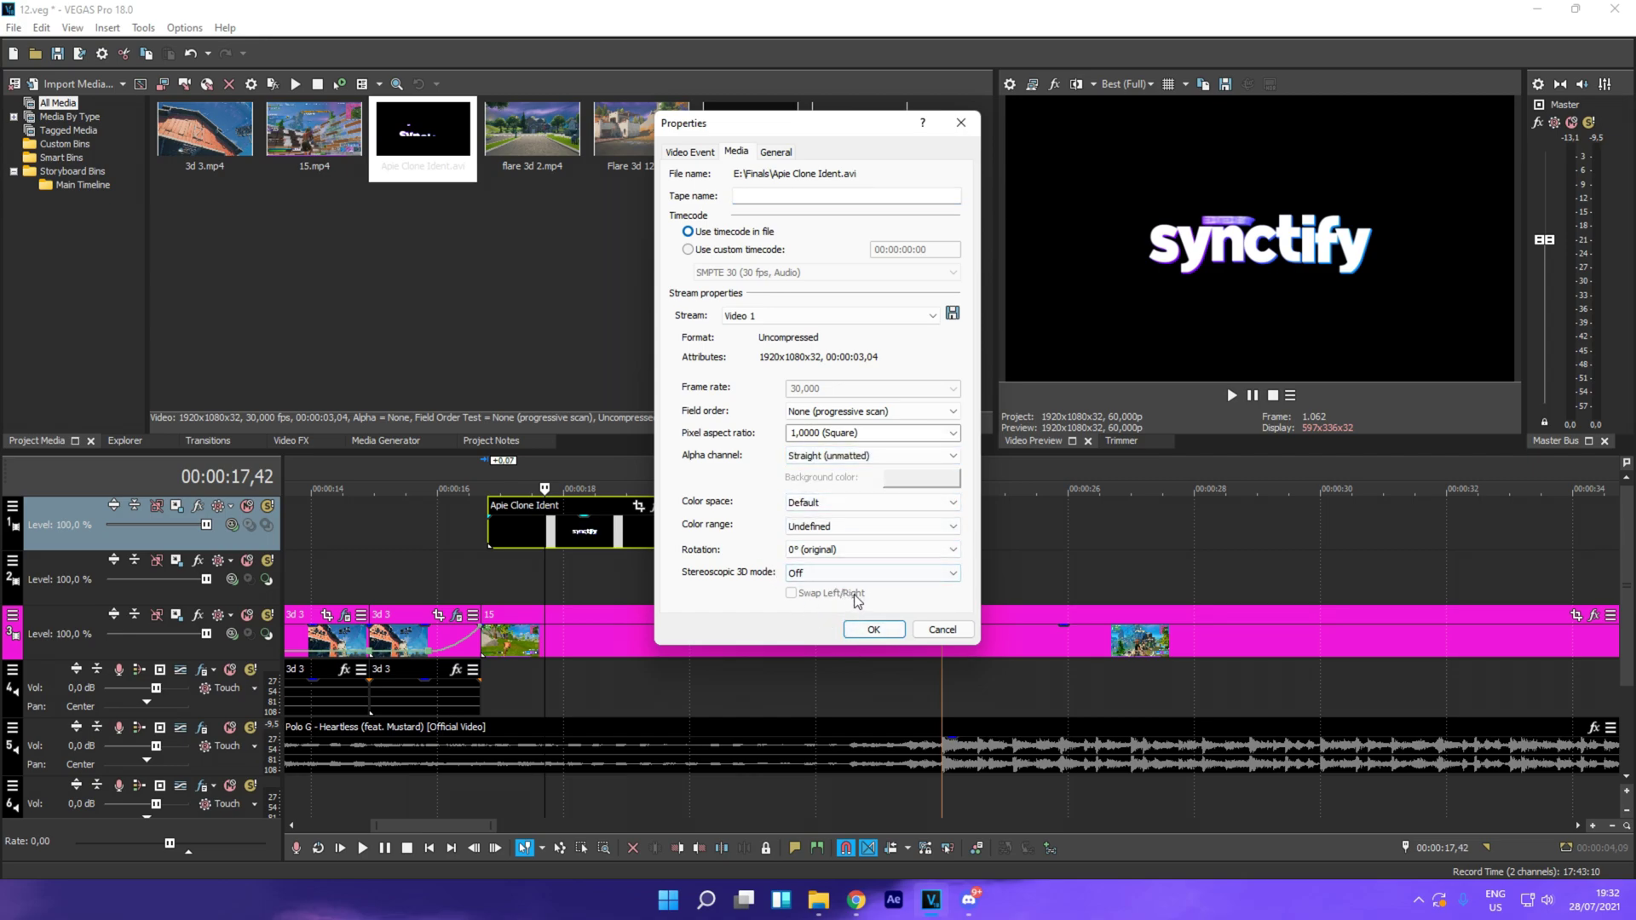
pyautogui.click(872, 630)
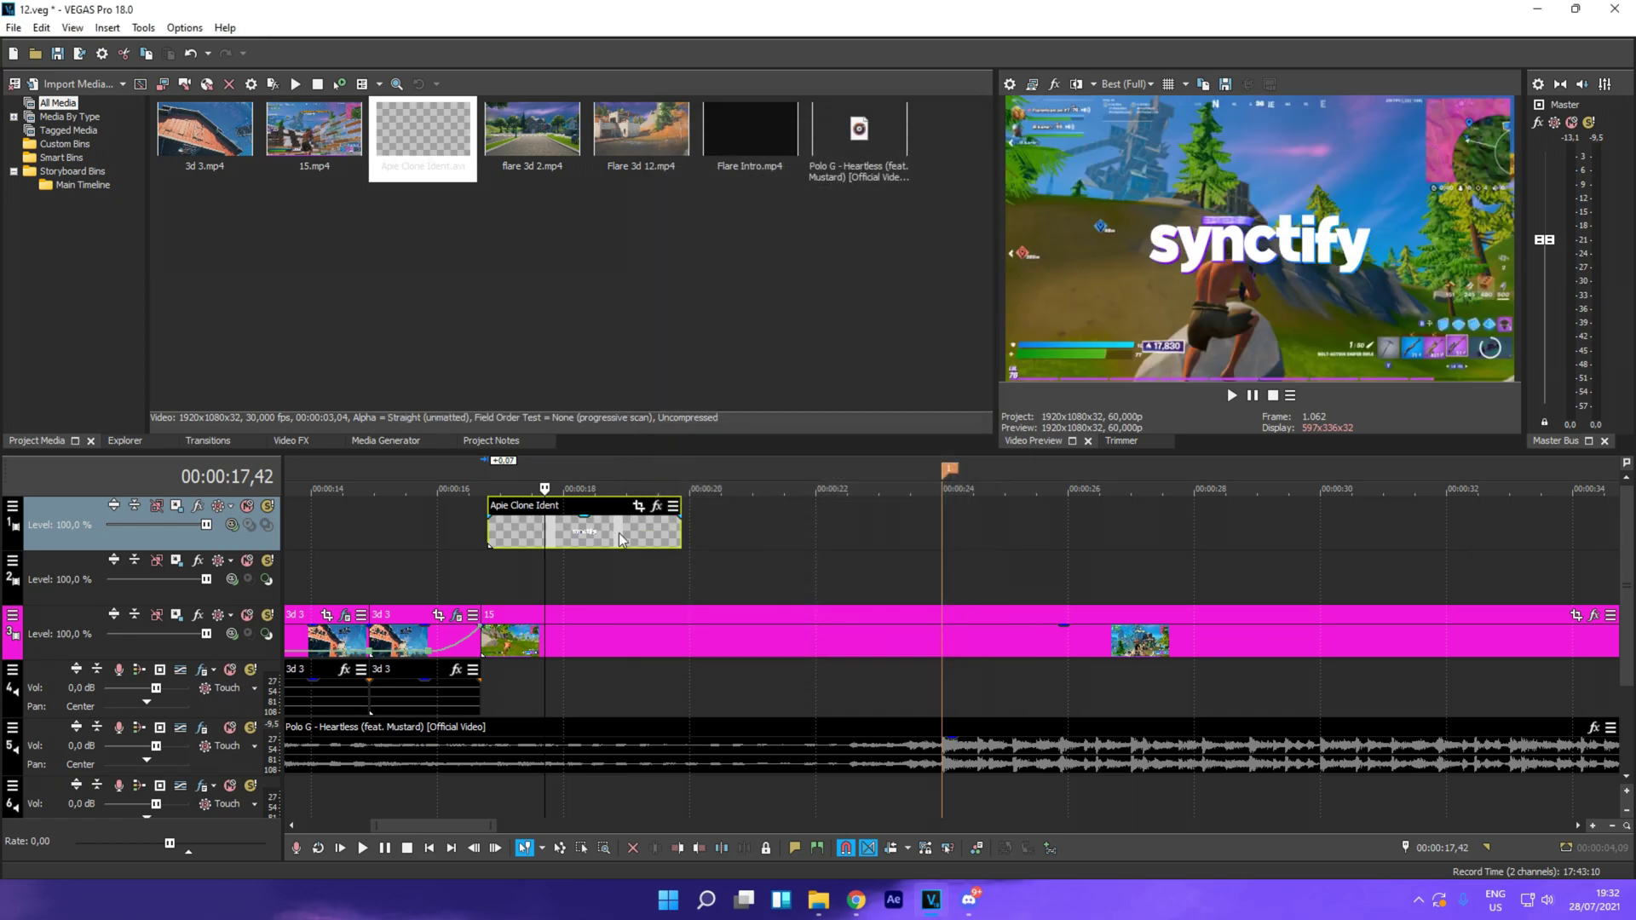
# Step: Zoom in on the ident's end and remove a misplaced first marker
pyautogui.click(486, 564)
pyautogui.scroll(3, 772, 591)
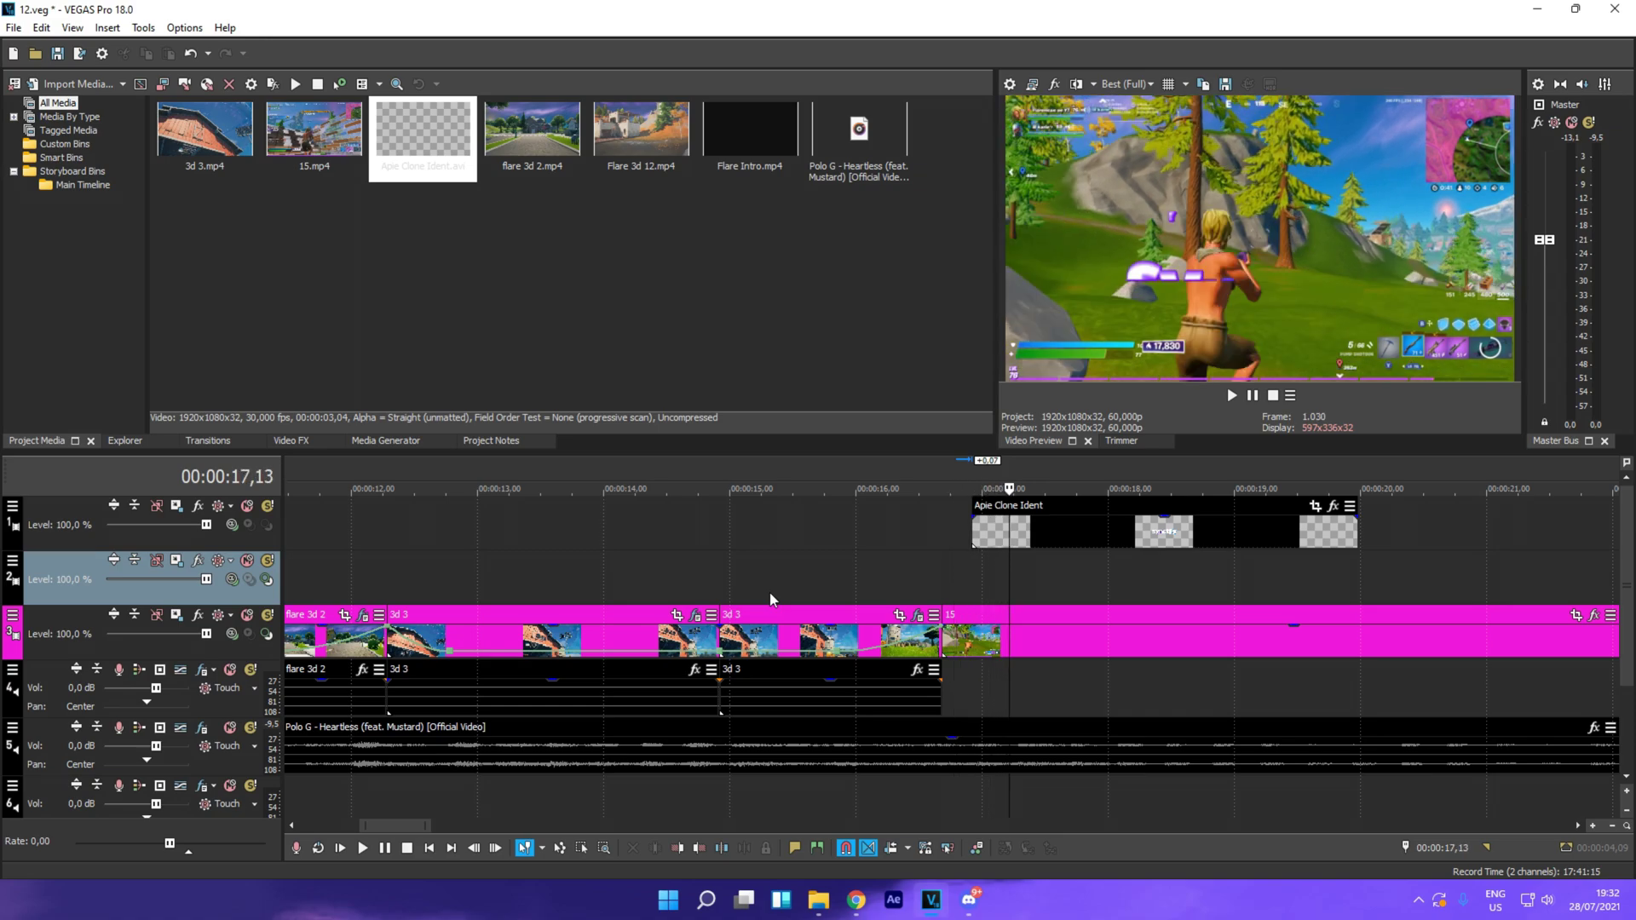
pyautogui.click(1352, 575)
pyautogui.click(1323, 579)
pyautogui.scroll(3, 1310, 610)
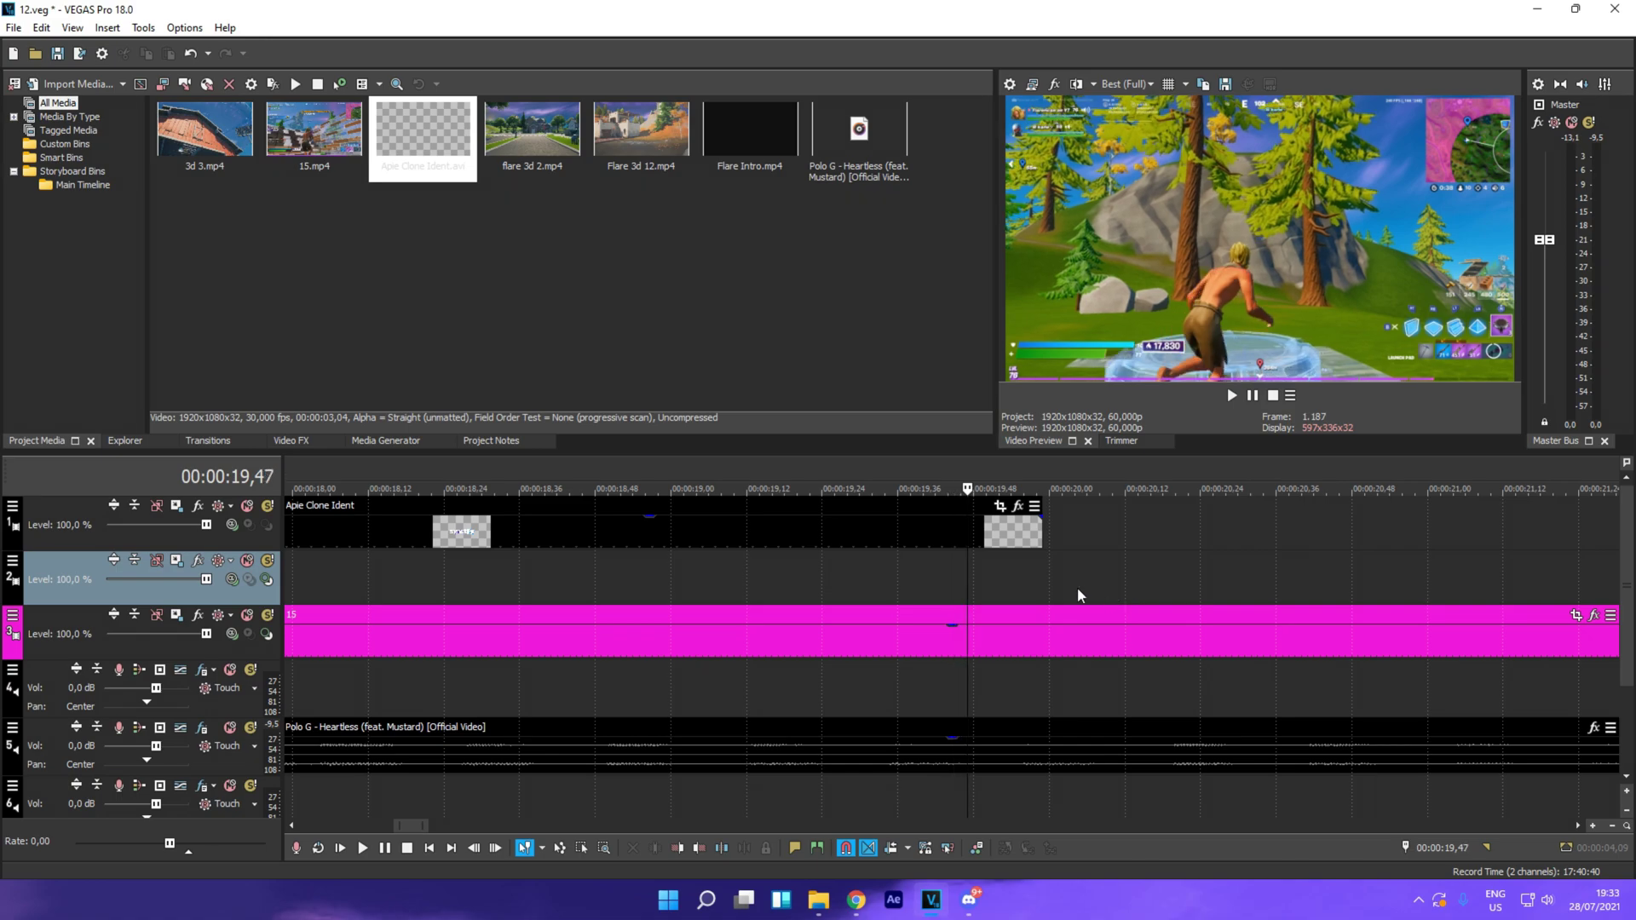
pyautogui.press('m')
pyautogui.rightClick(977, 474)
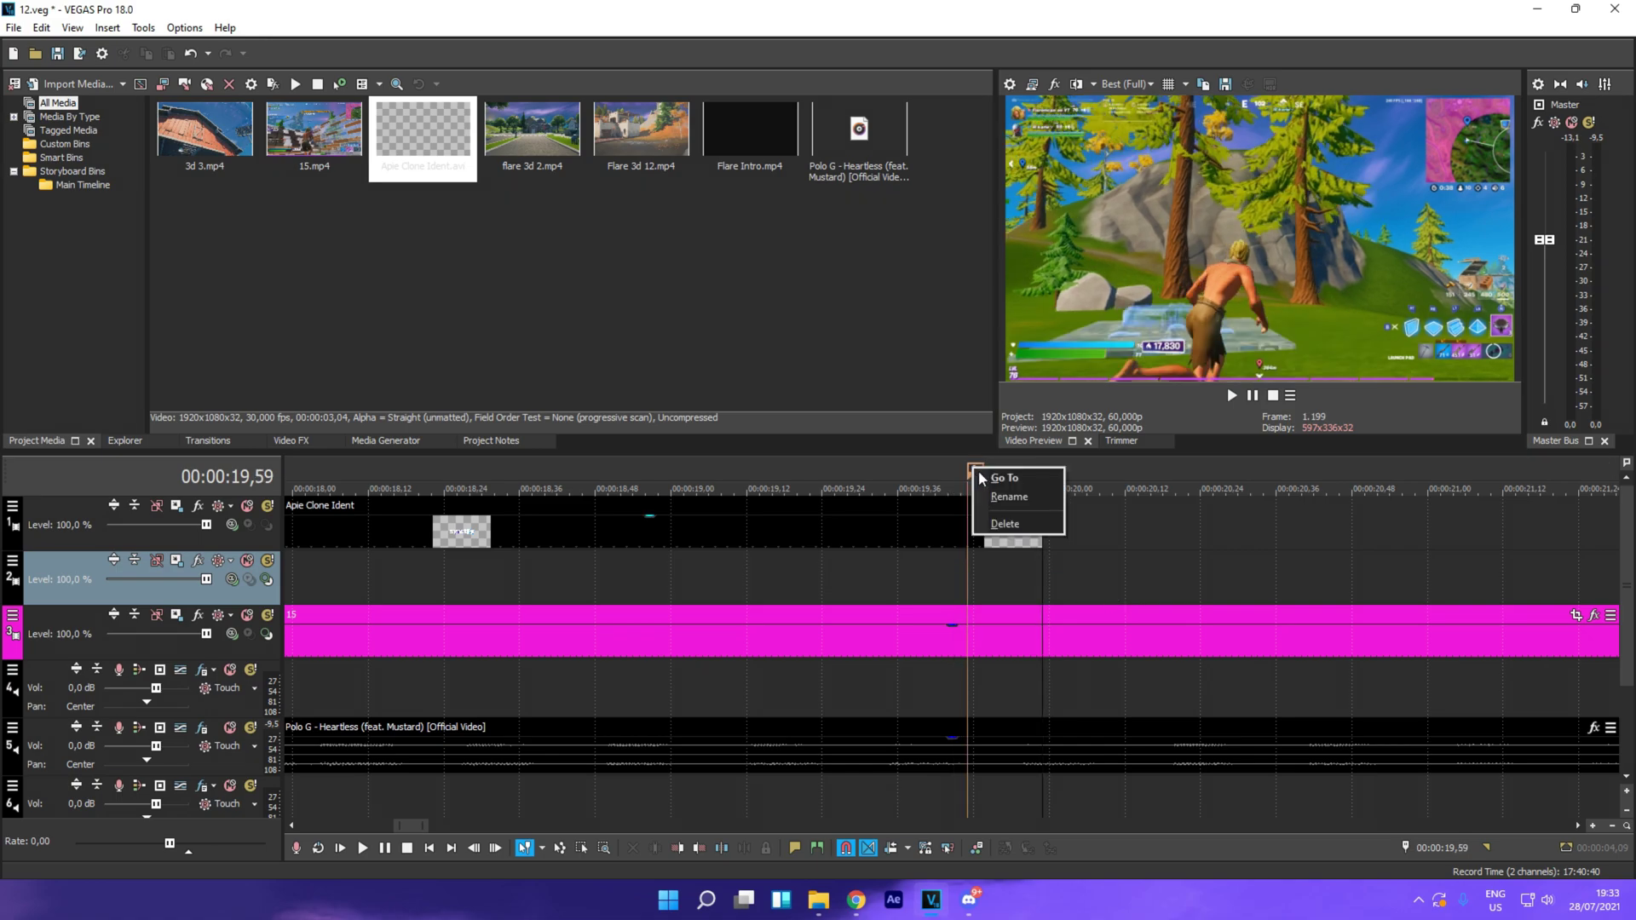
pyautogui.click(1016, 524)
# Step: Add a marker named 'Ident End' at 00:00:19,47
pyautogui.click(986, 559)
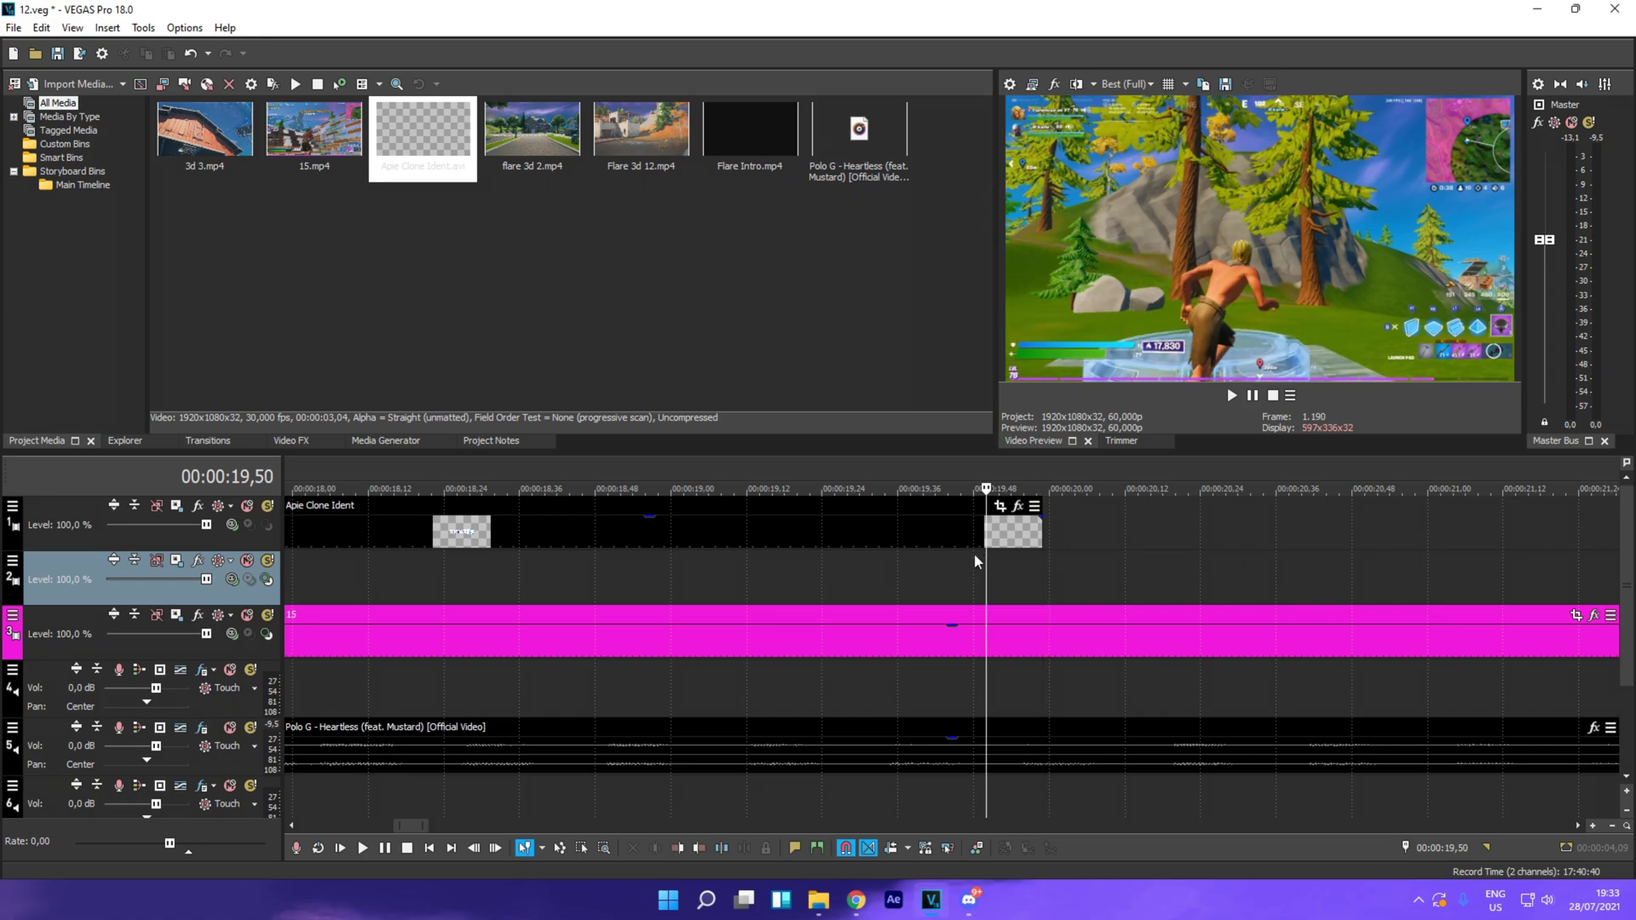
pyautogui.press('Right')
pyautogui.press('Right')
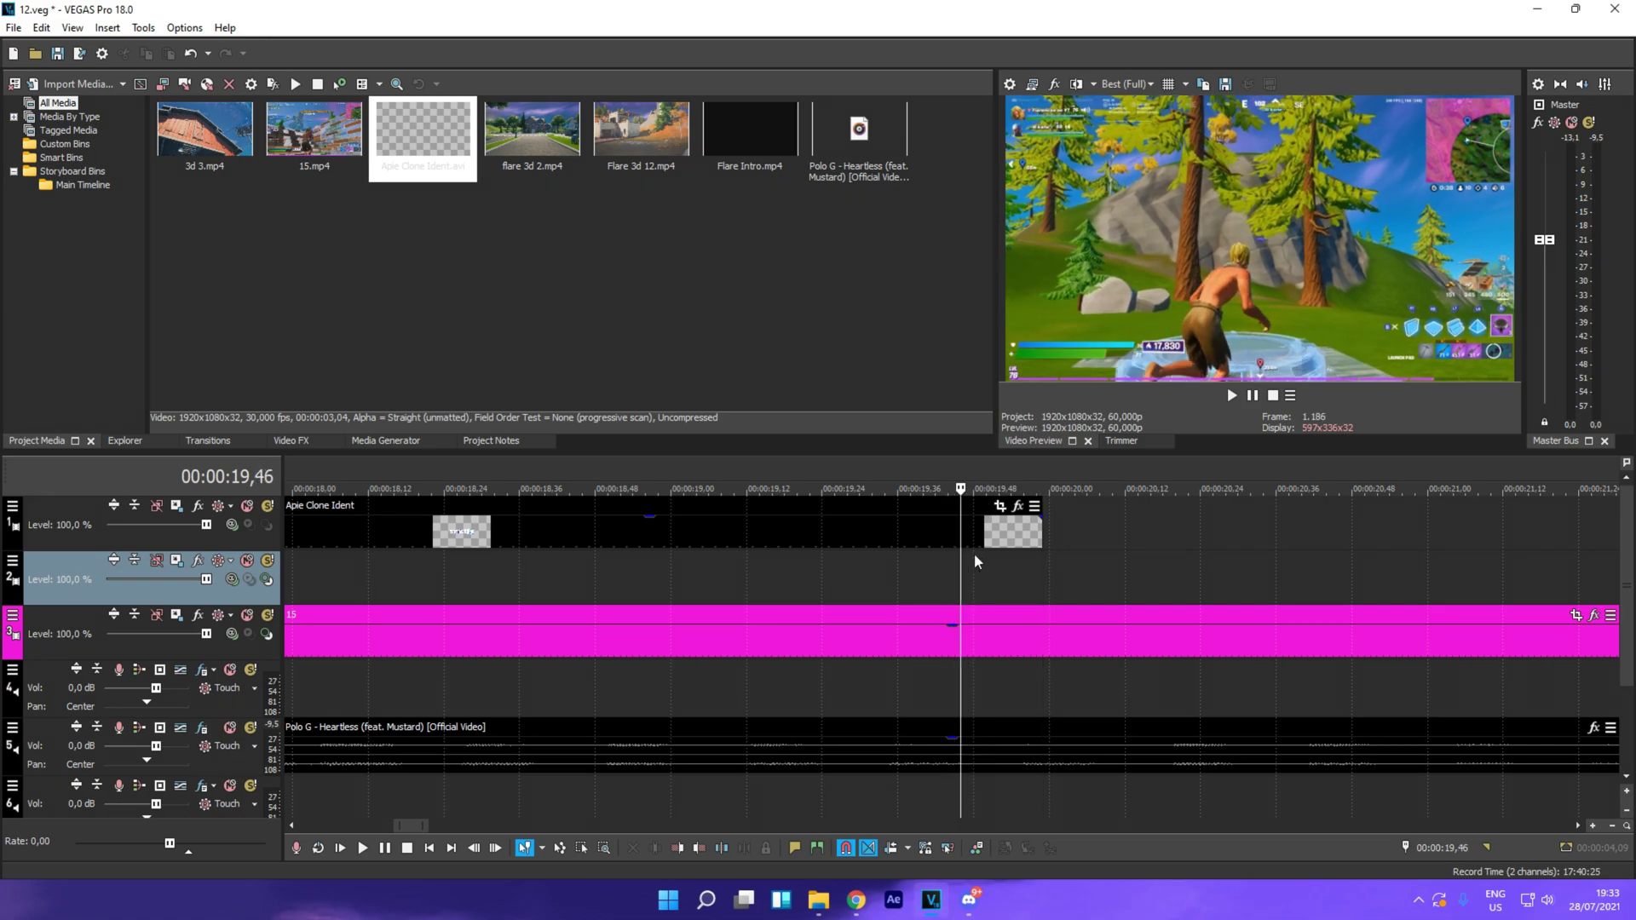
pyautogui.press('m')
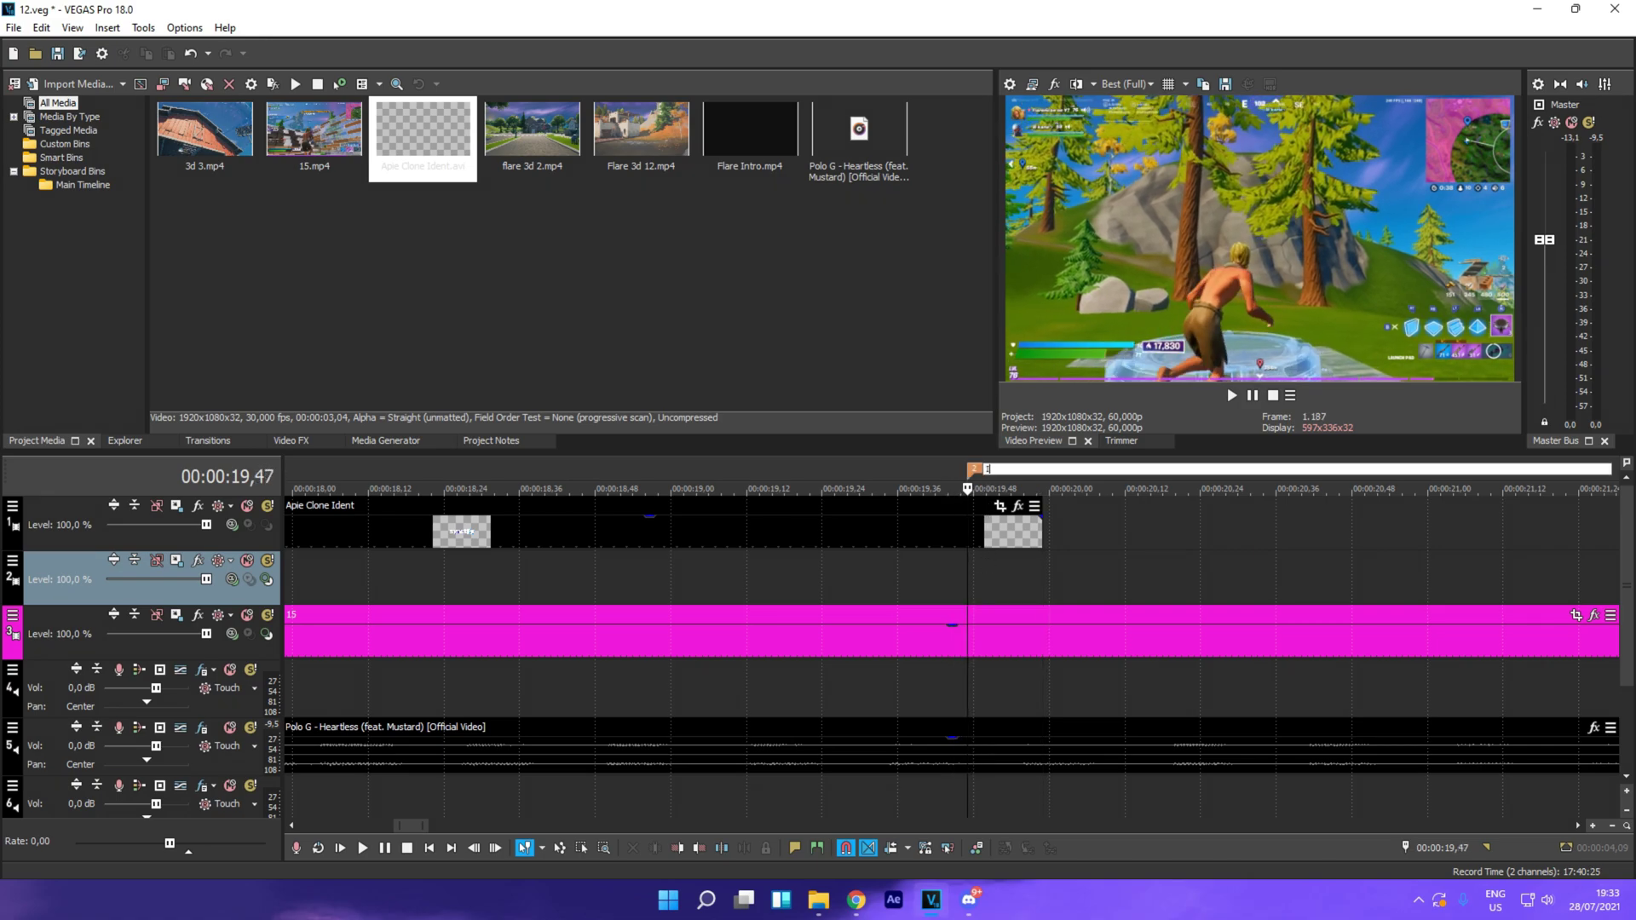
pyautogui.write('Ident End')
pyautogui.press('Return')
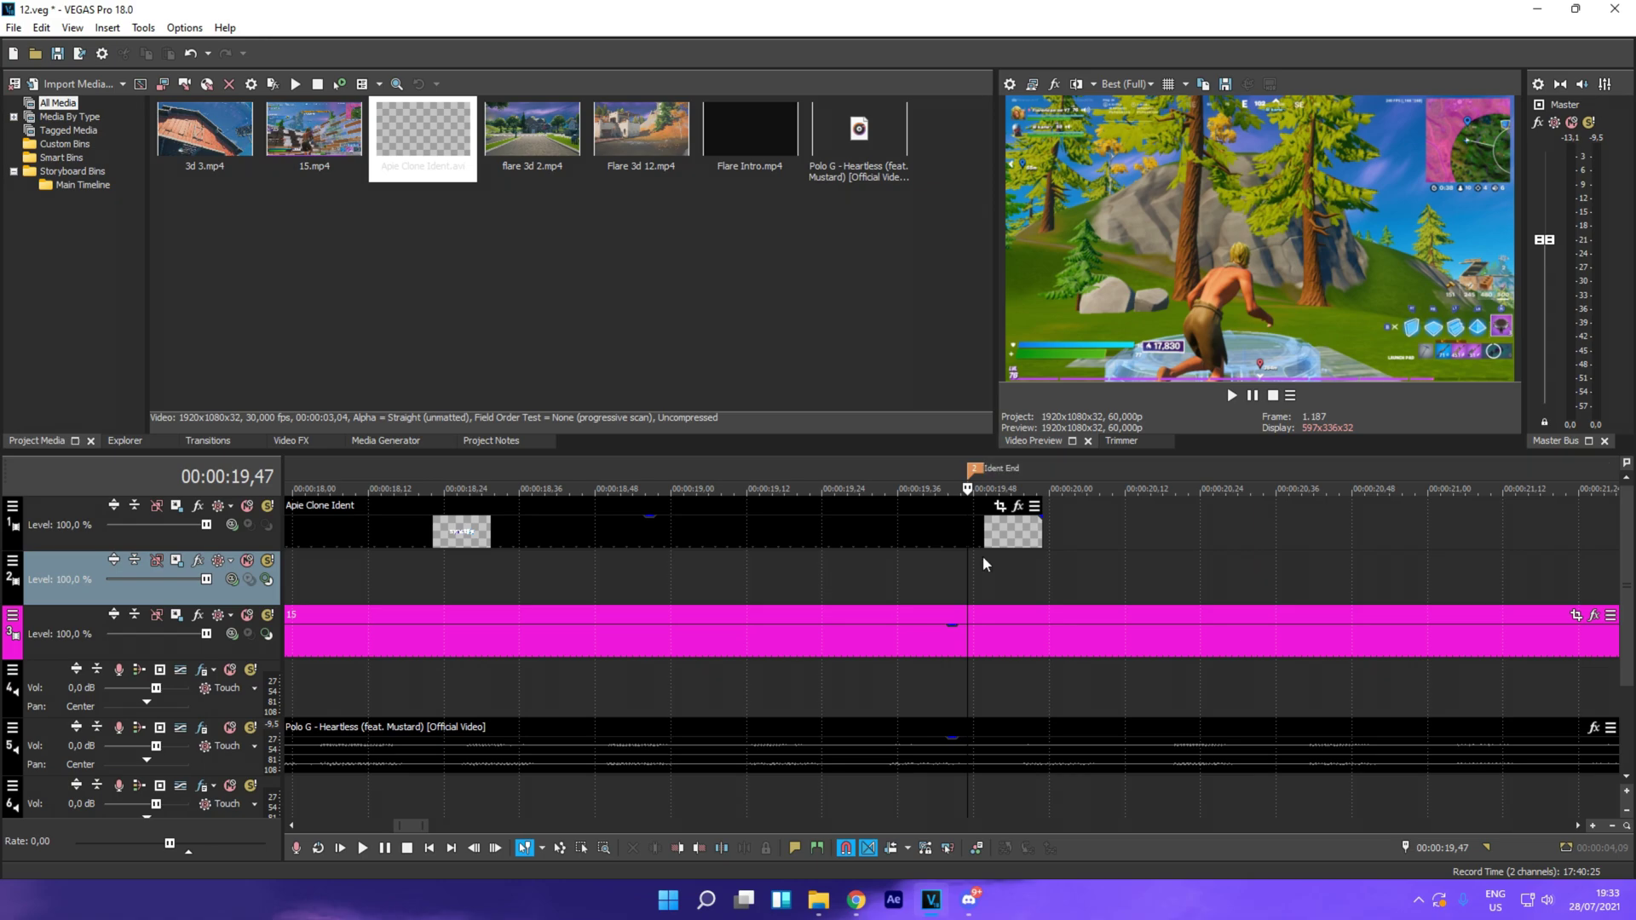
pyautogui.click(972, 529)
# Step: Split the 15 event on track 3 at the playhead and play the ident section
pyautogui.scroll(-5, 974, 535)
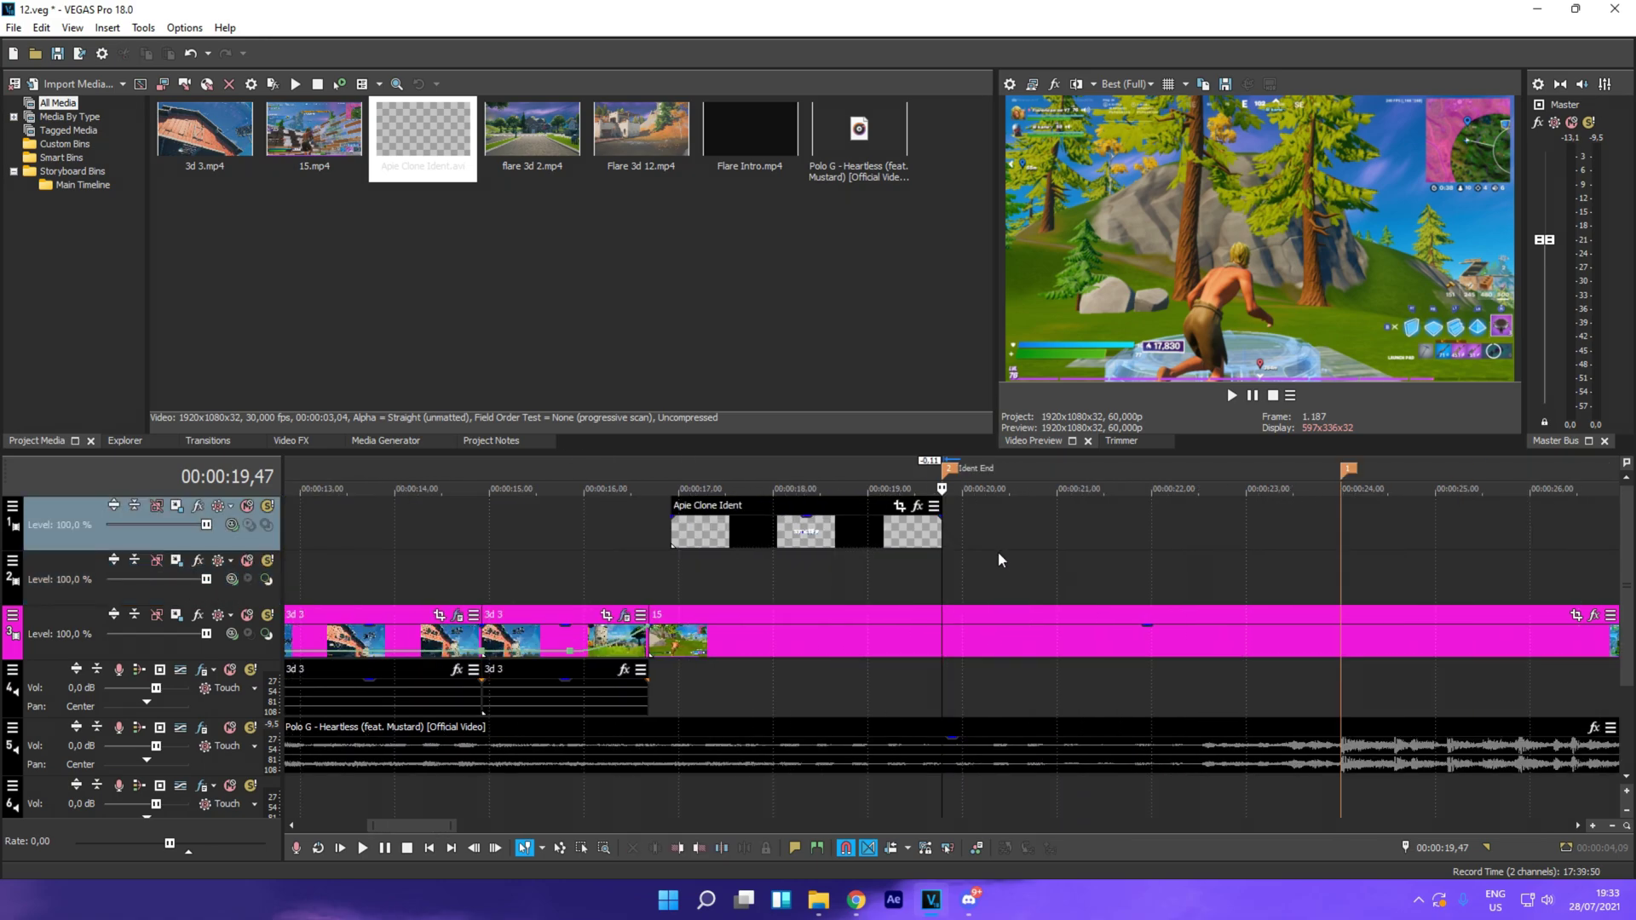
pyautogui.click(943, 654)
pyautogui.press('s')
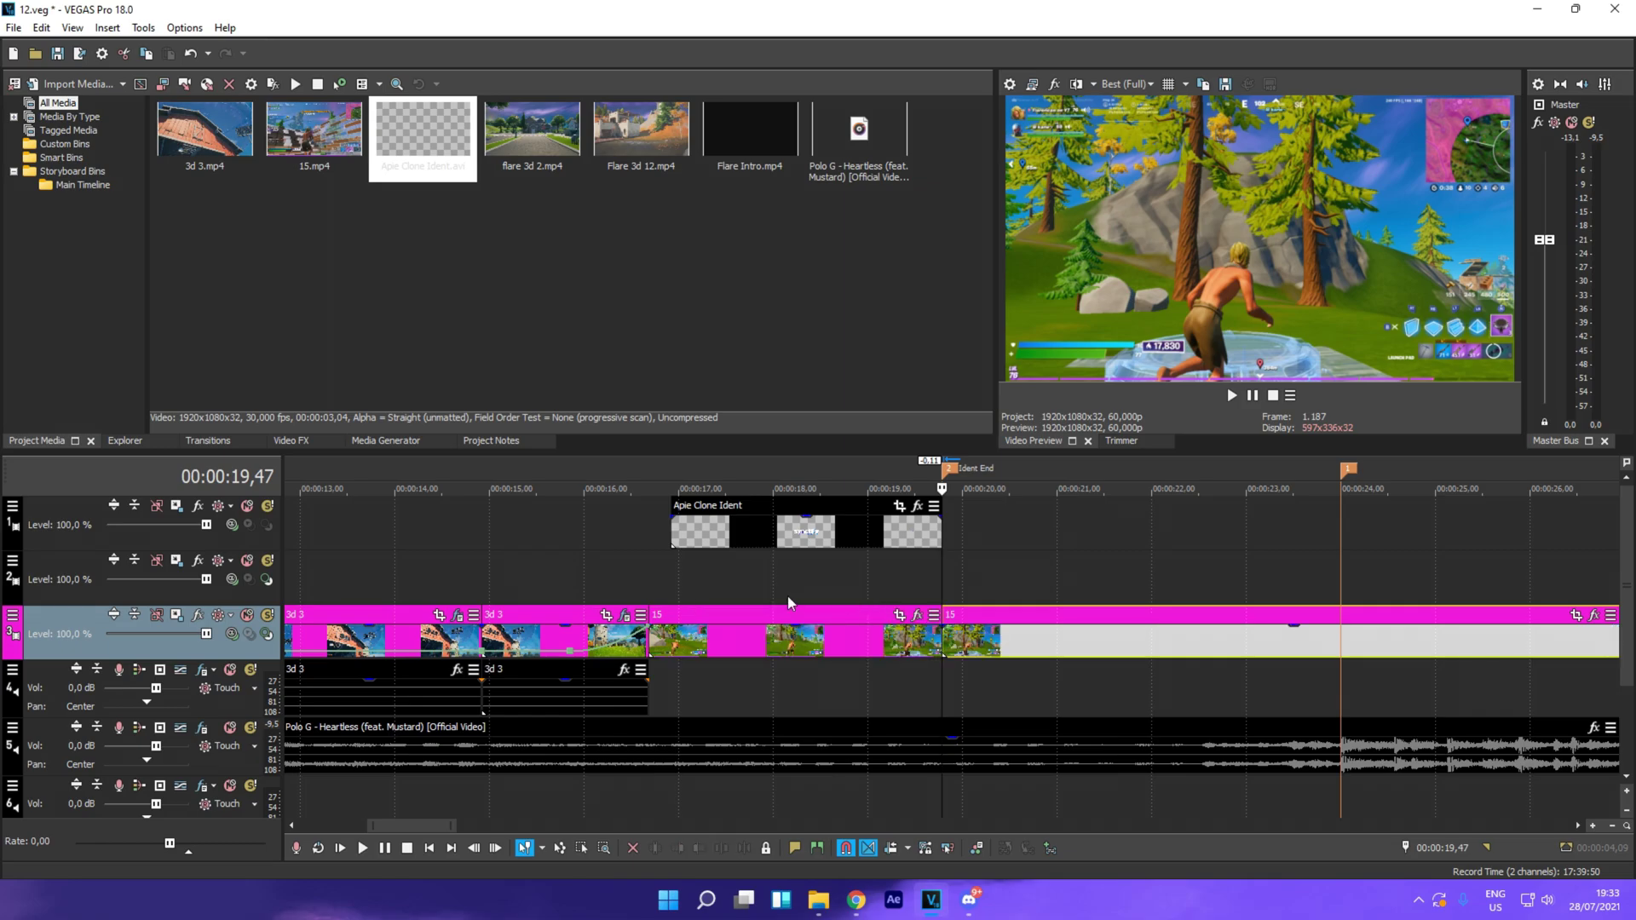
pyautogui.scroll(-3, 781, 593)
pyautogui.click(779, 576)
pyautogui.click(743, 575)
pyautogui.press('space')
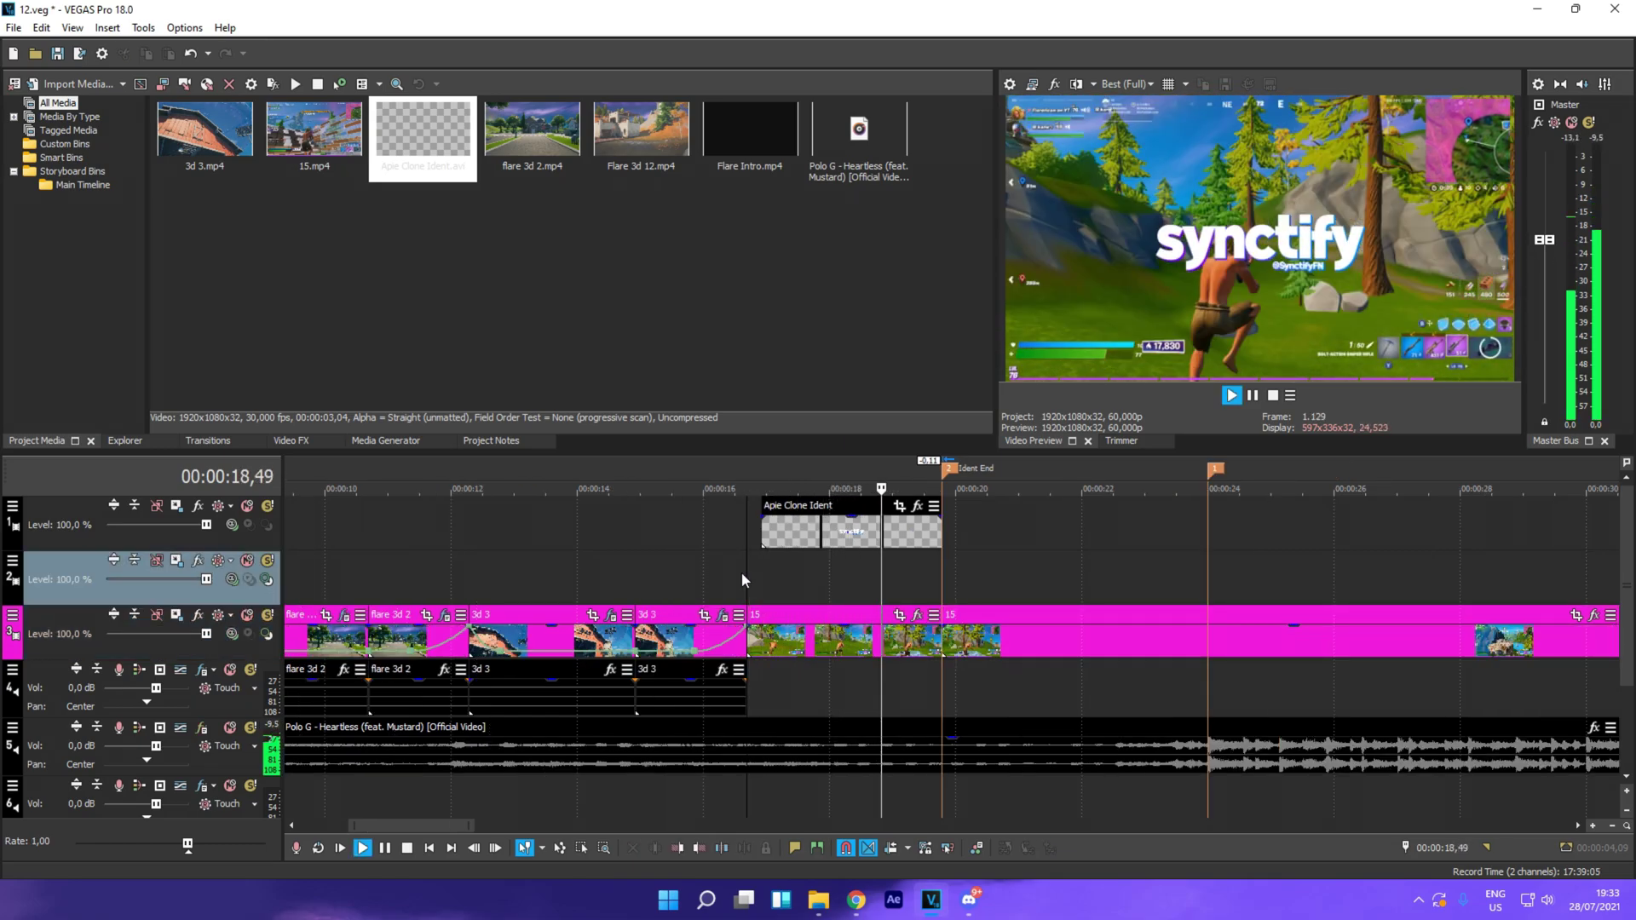
# Step: Lengthen the Apie Clone Ident event to the Ident End marker and preview its span
pyautogui.moveTo(742, 574); pyautogui.dragTo(944, 538)
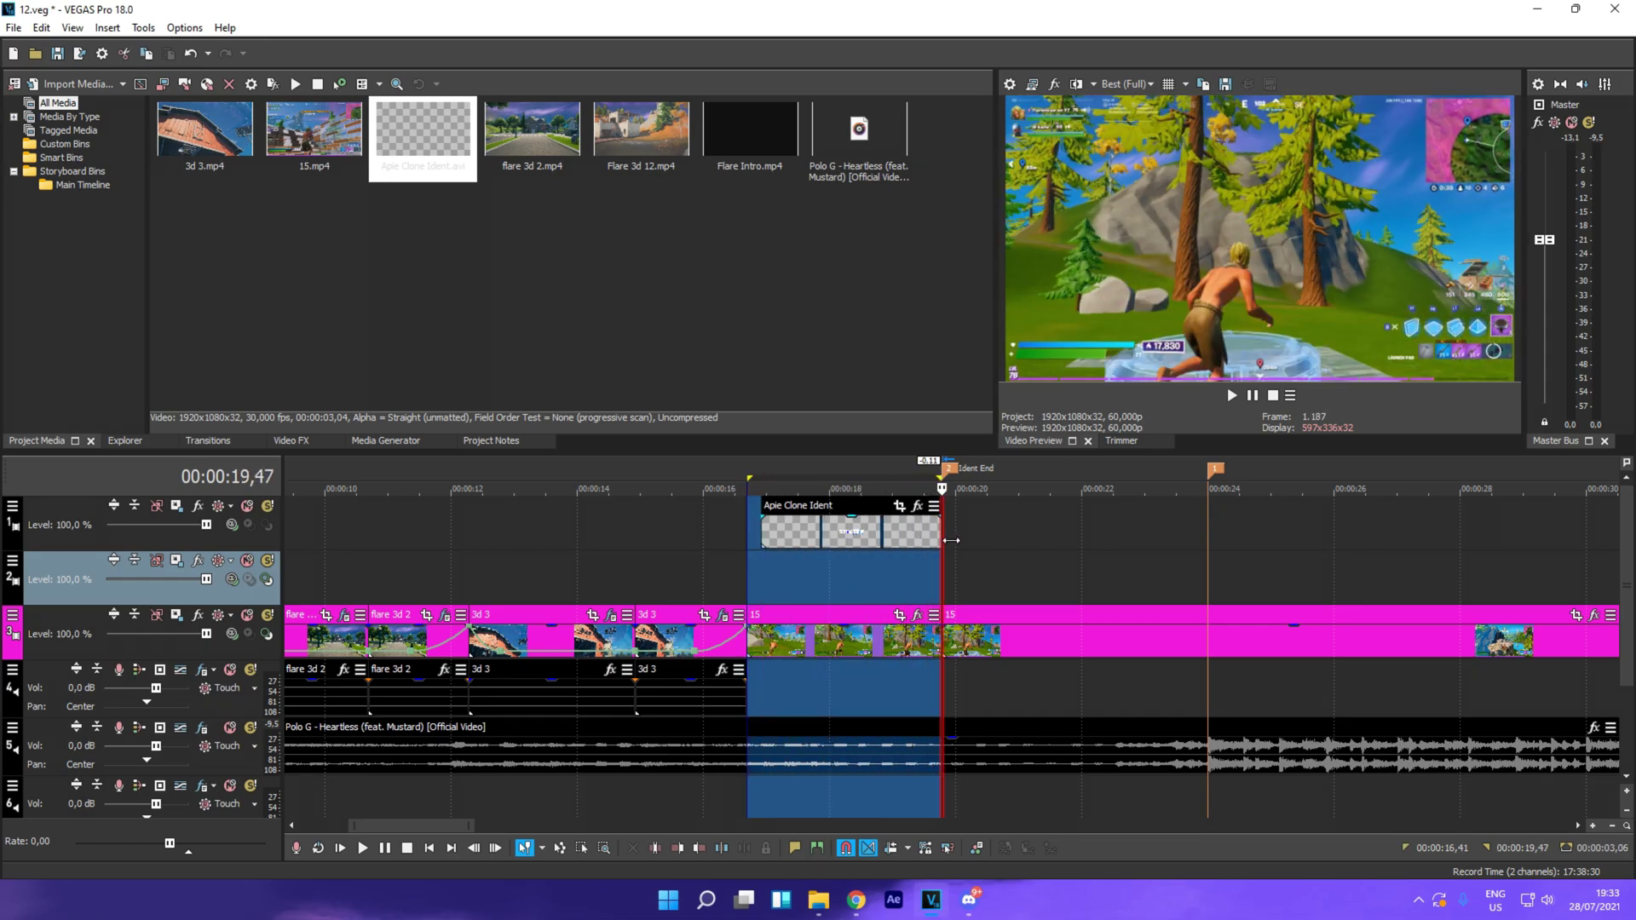
pyautogui.press('space')
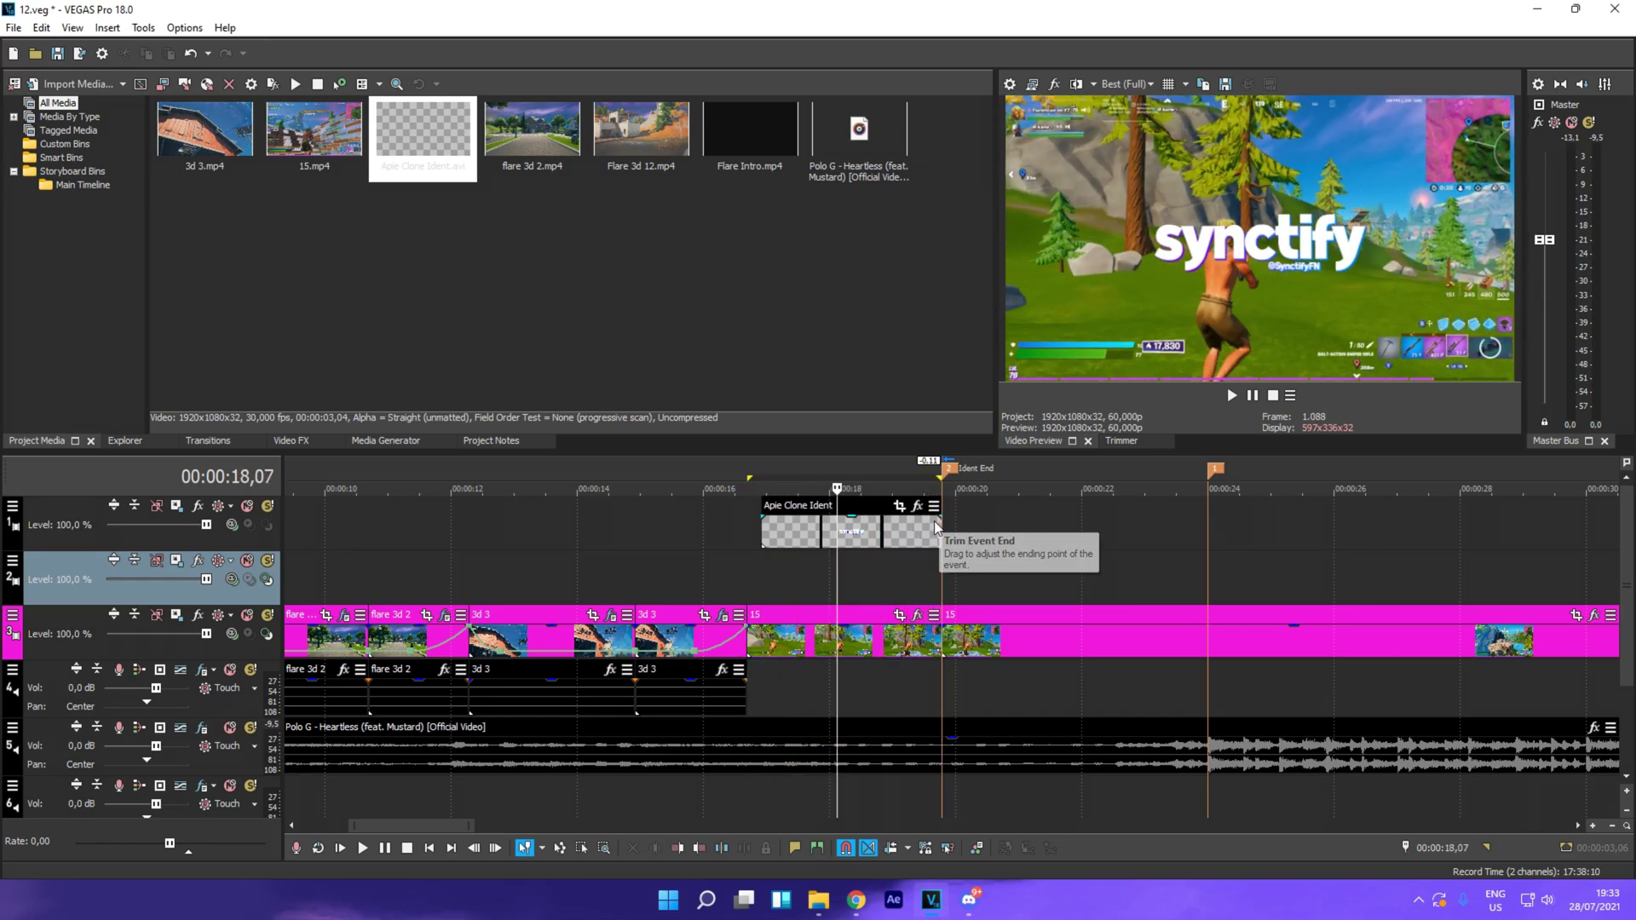
pyautogui.doubleClick(878, 545)
pyautogui.press('space')
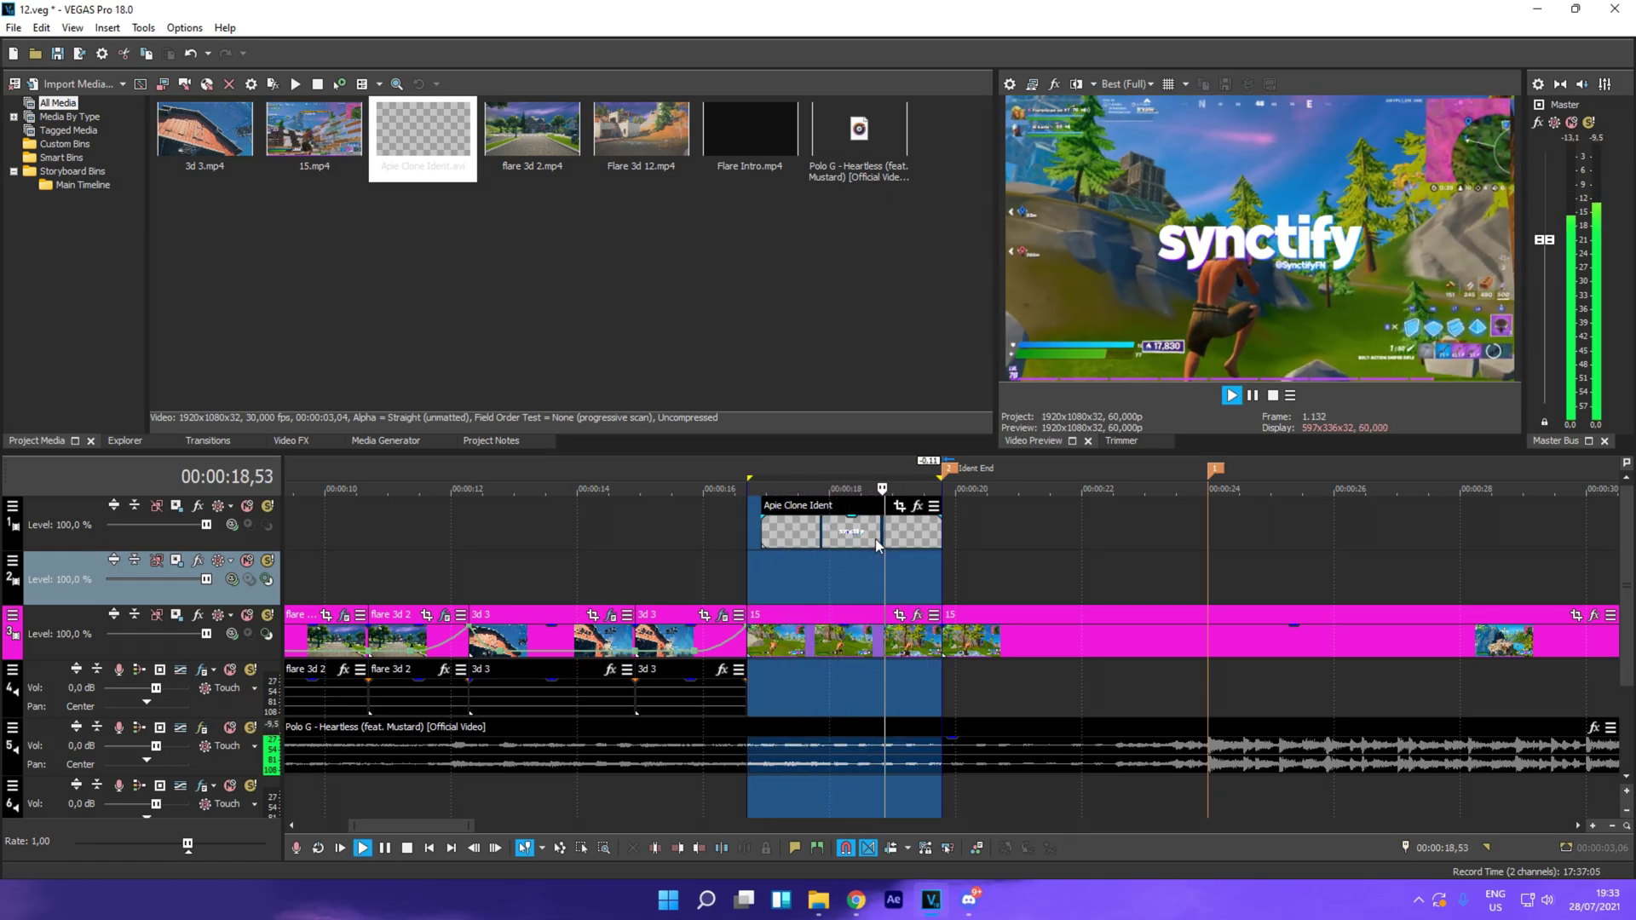
pyautogui.click(858, 571)
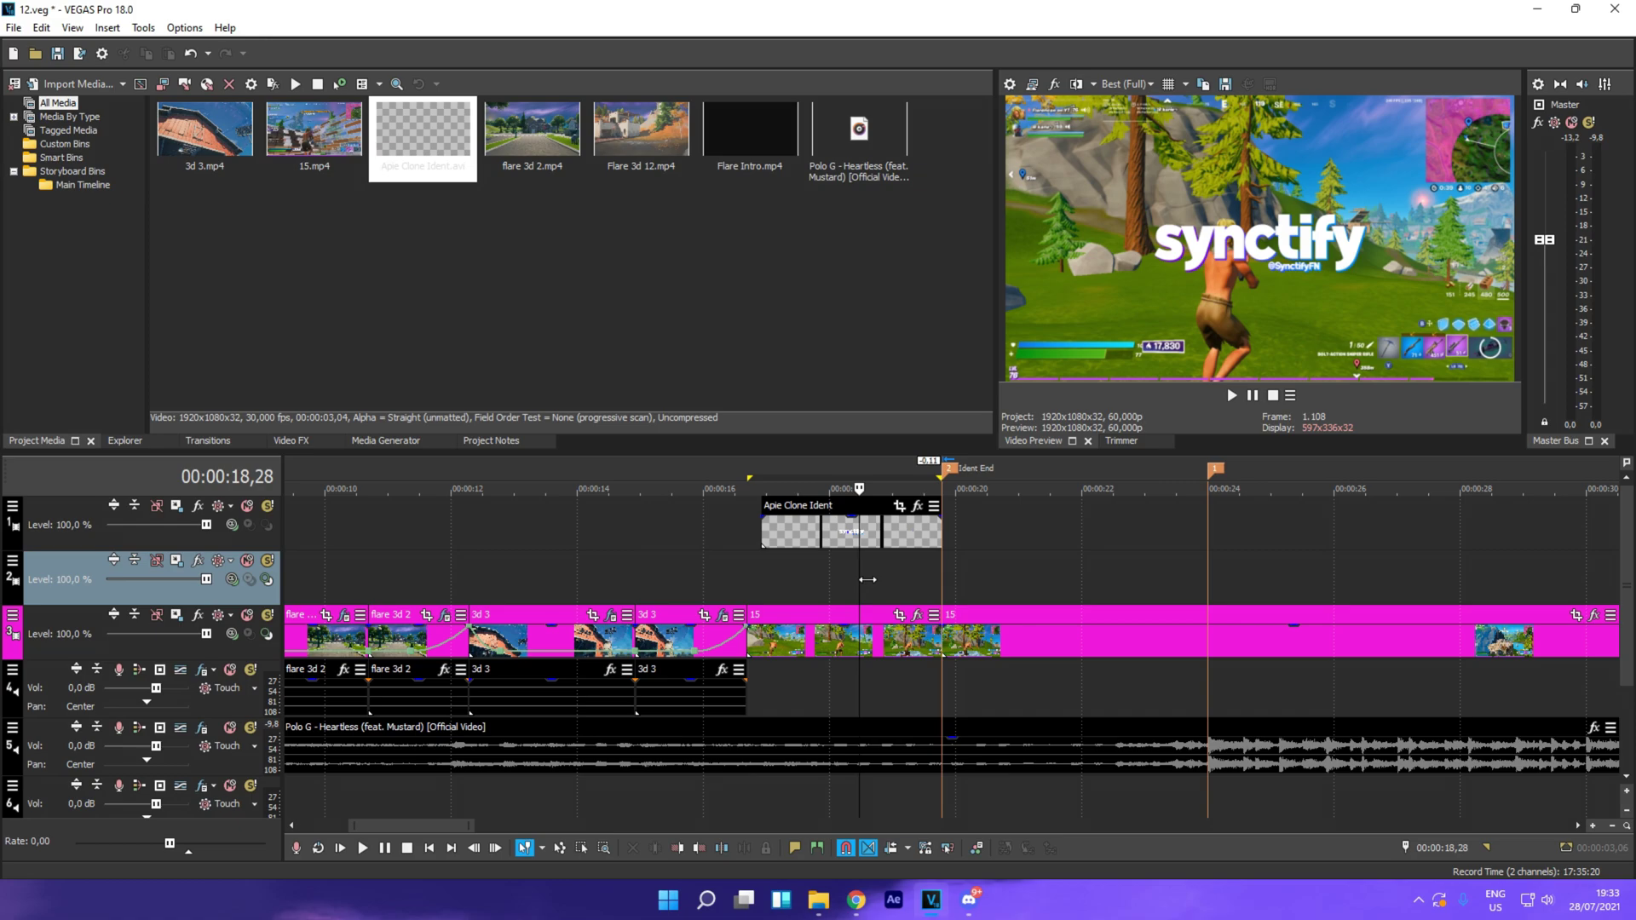
# Step: Zoom the timeline and place the playhead at 18,44 on the "15" clip
pyautogui.scroll(5, 911, 620)
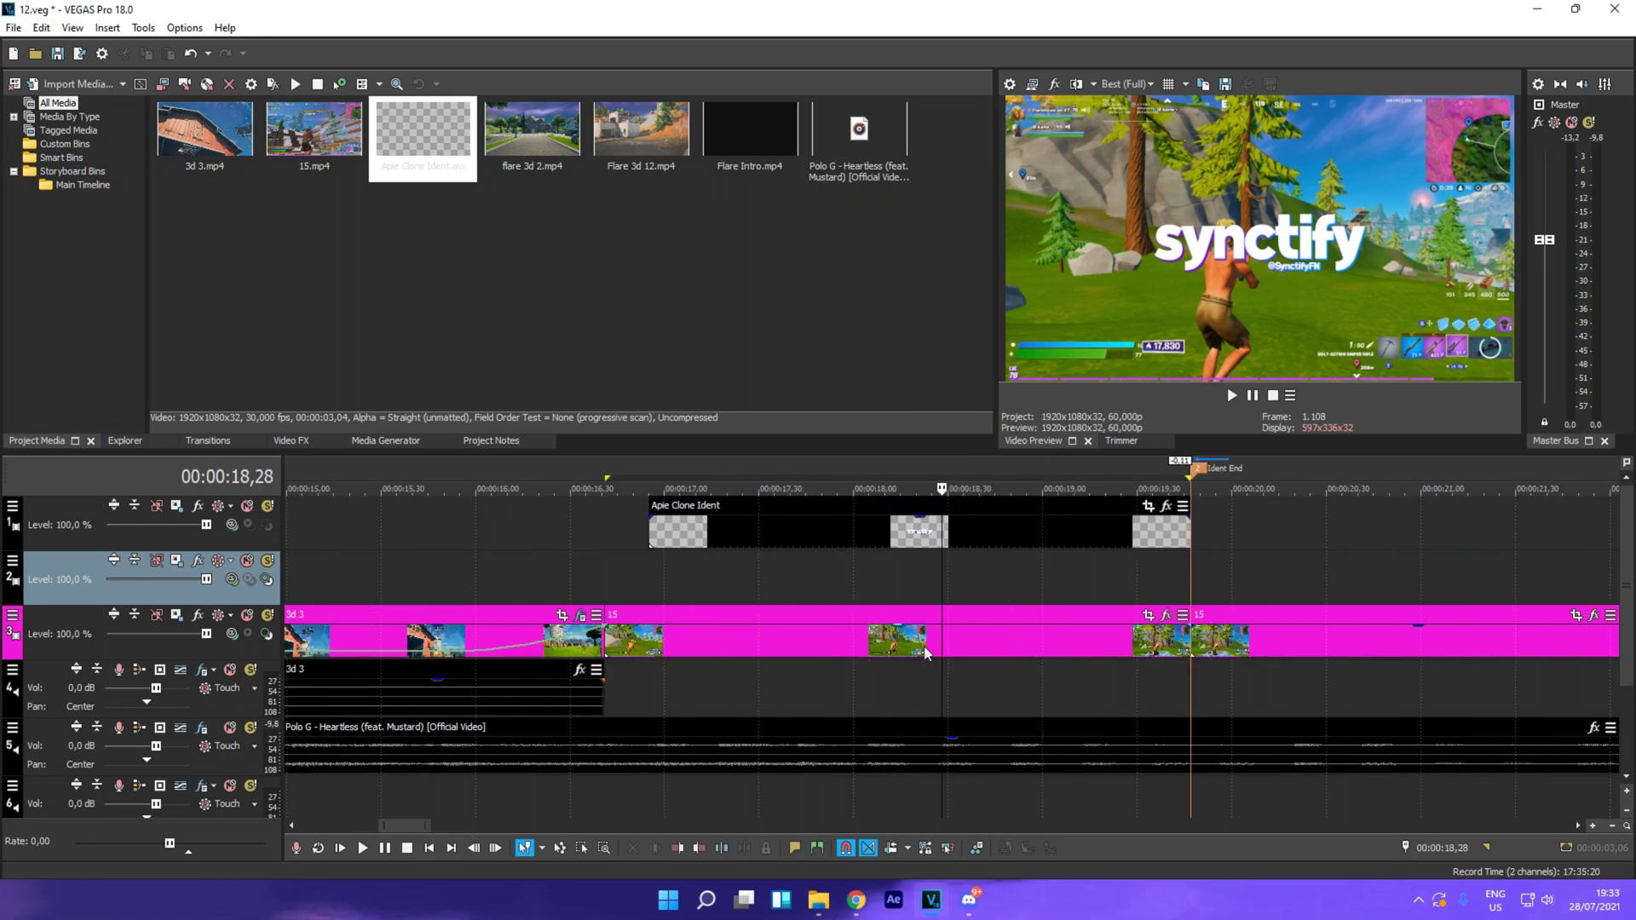
pyautogui.click(721, 593)
pyautogui.hotkey('ctrl', 'Left')
pyautogui.scroll(-3, 641, 600)
pyautogui.click(1294, 637)
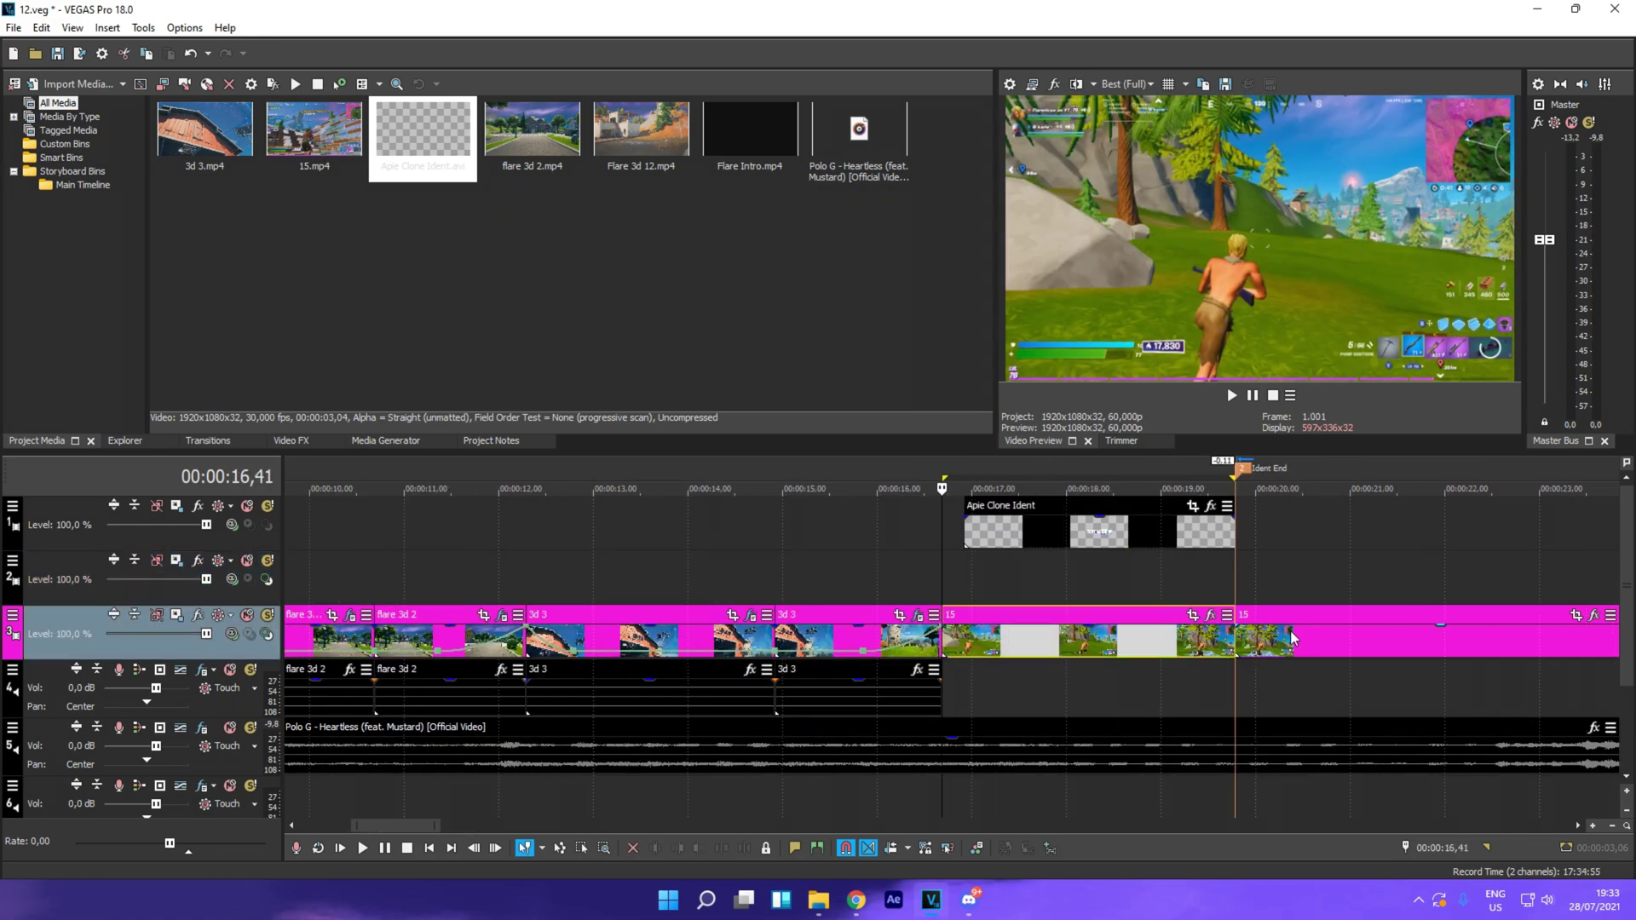
pyautogui.click(1172, 638)
pyautogui.scroll(4, 1125, 641)
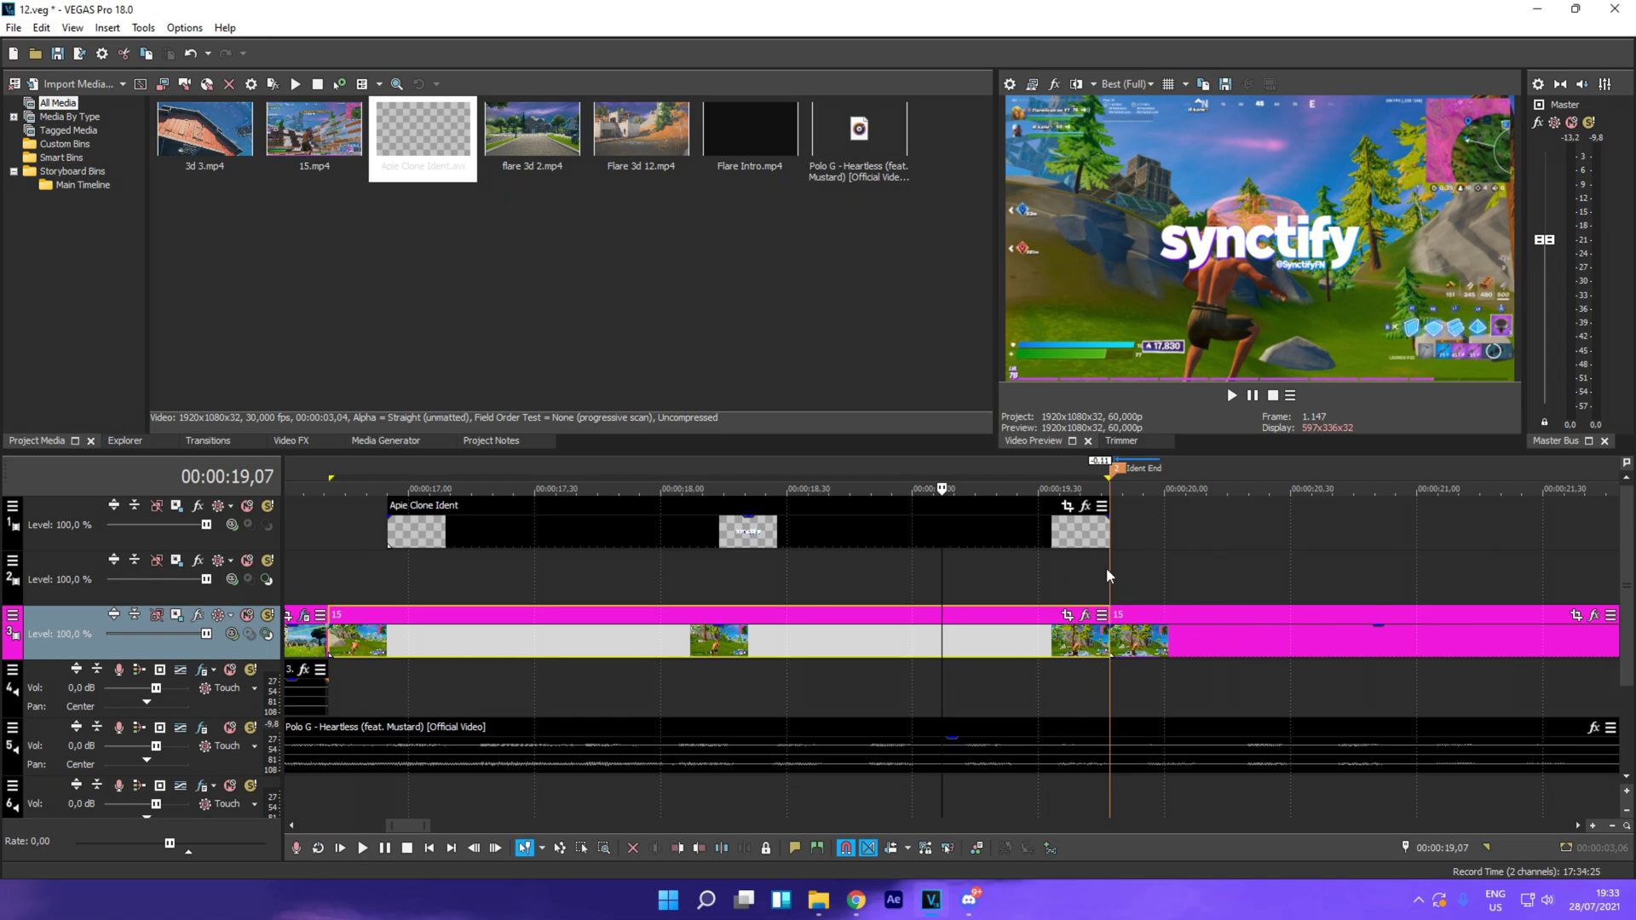
pyautogui.click(1108, 570)
pyautogui.scroll(-3, 1100, 571)
pyautogui.click(804, 635)
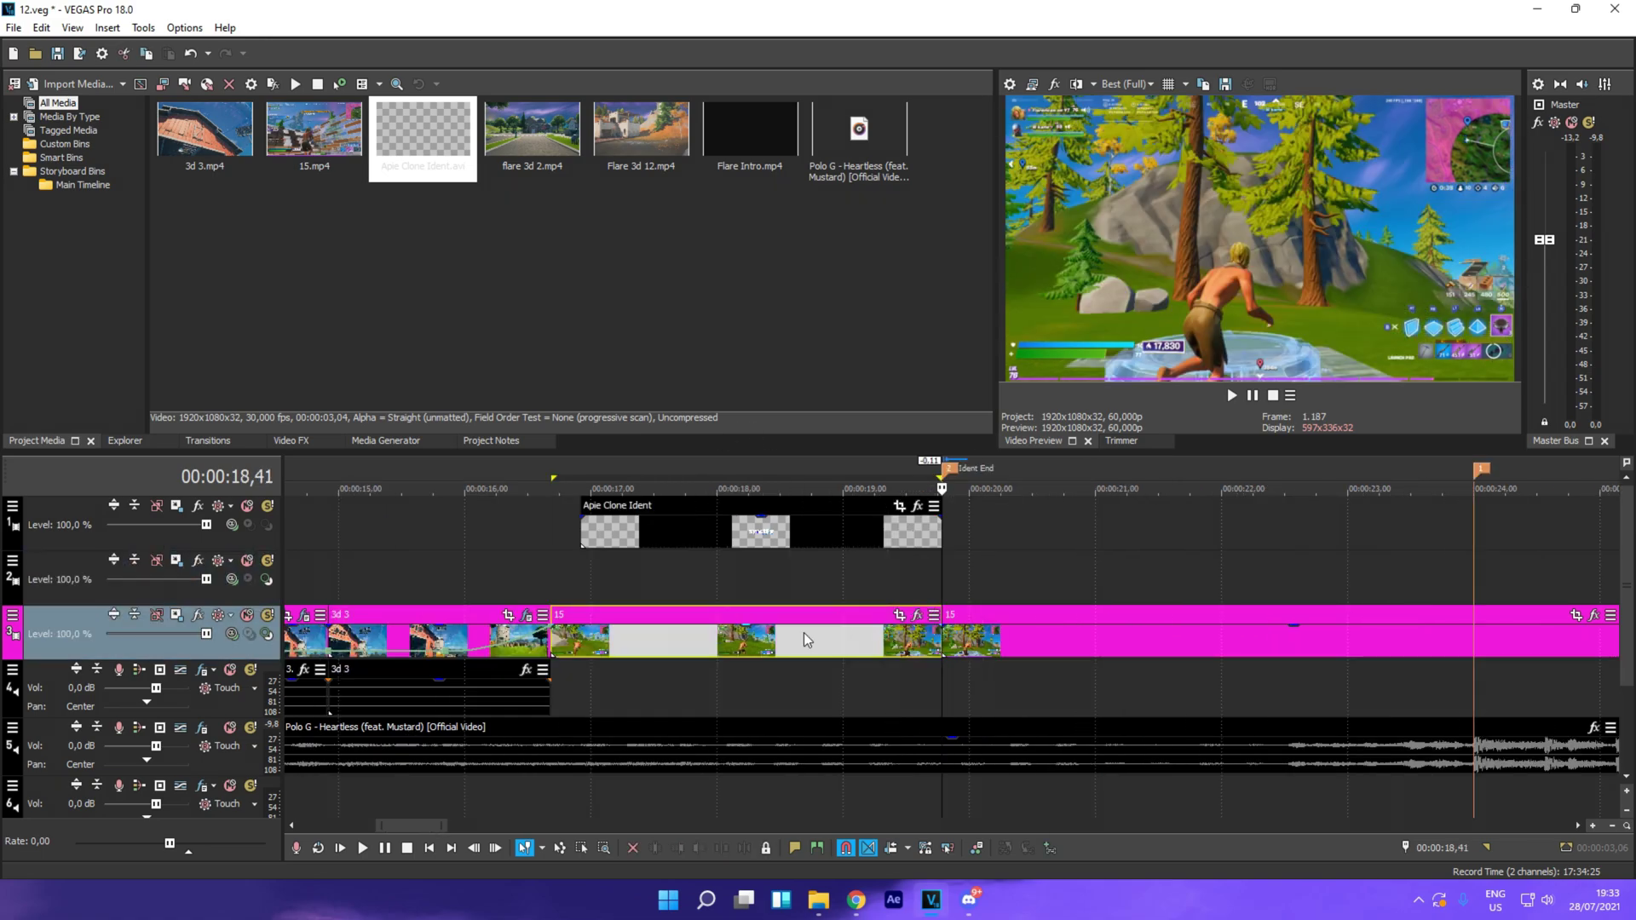
pyautogui.click(810, 640)
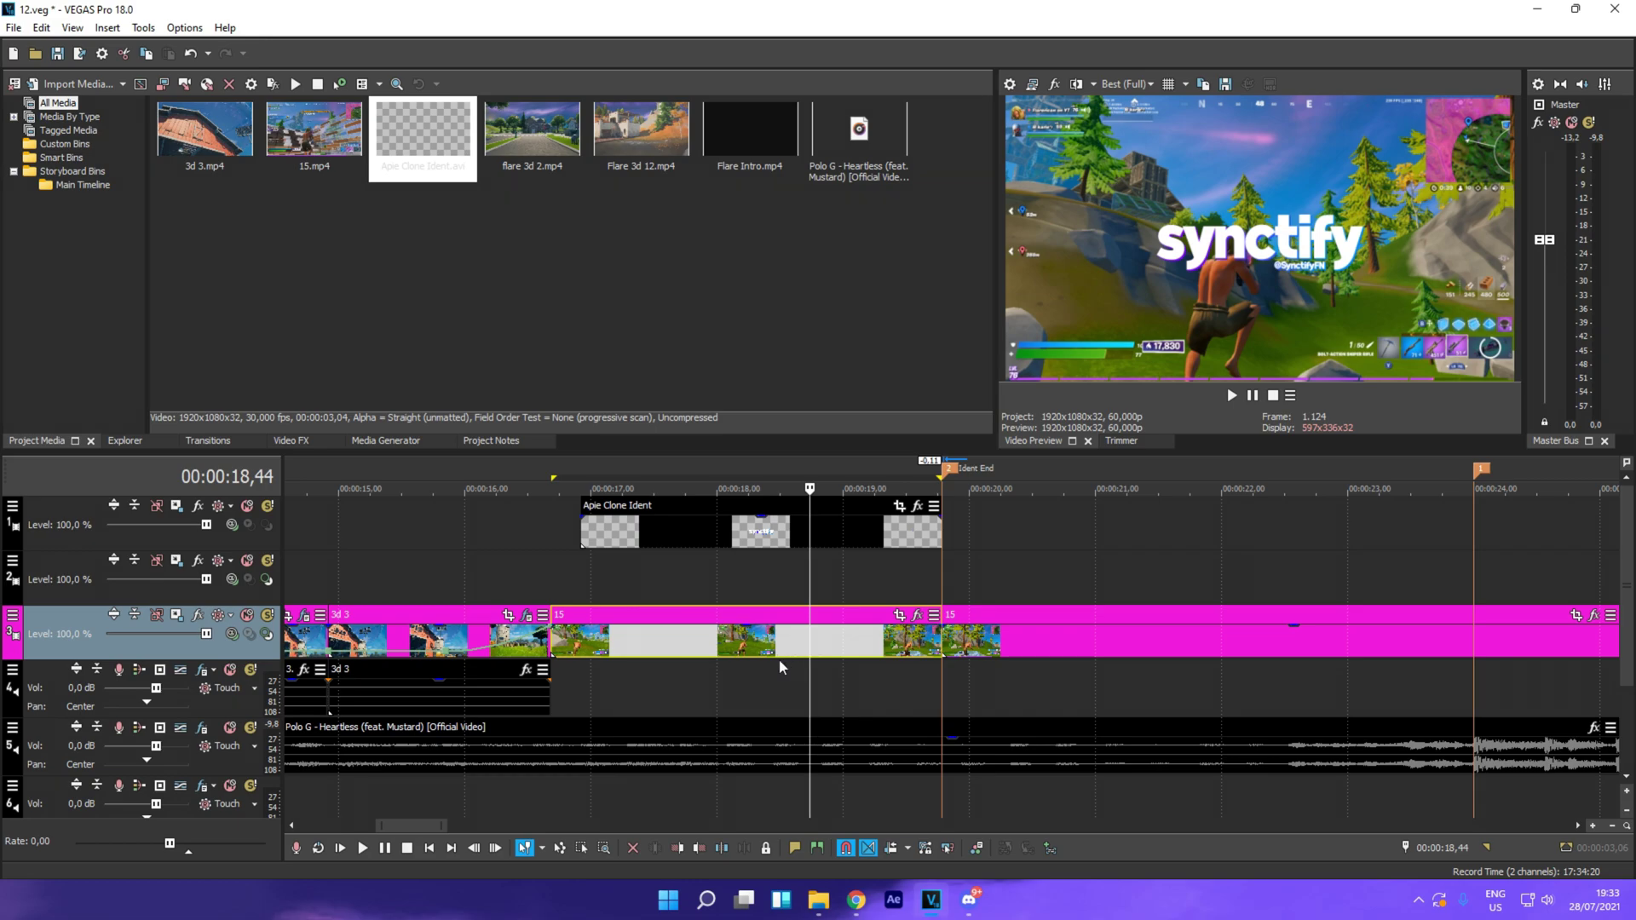
# Step: Split the "15" clip at 18,44 and delete its earlier piece
pyautogui.scroll(2, 777, 658)
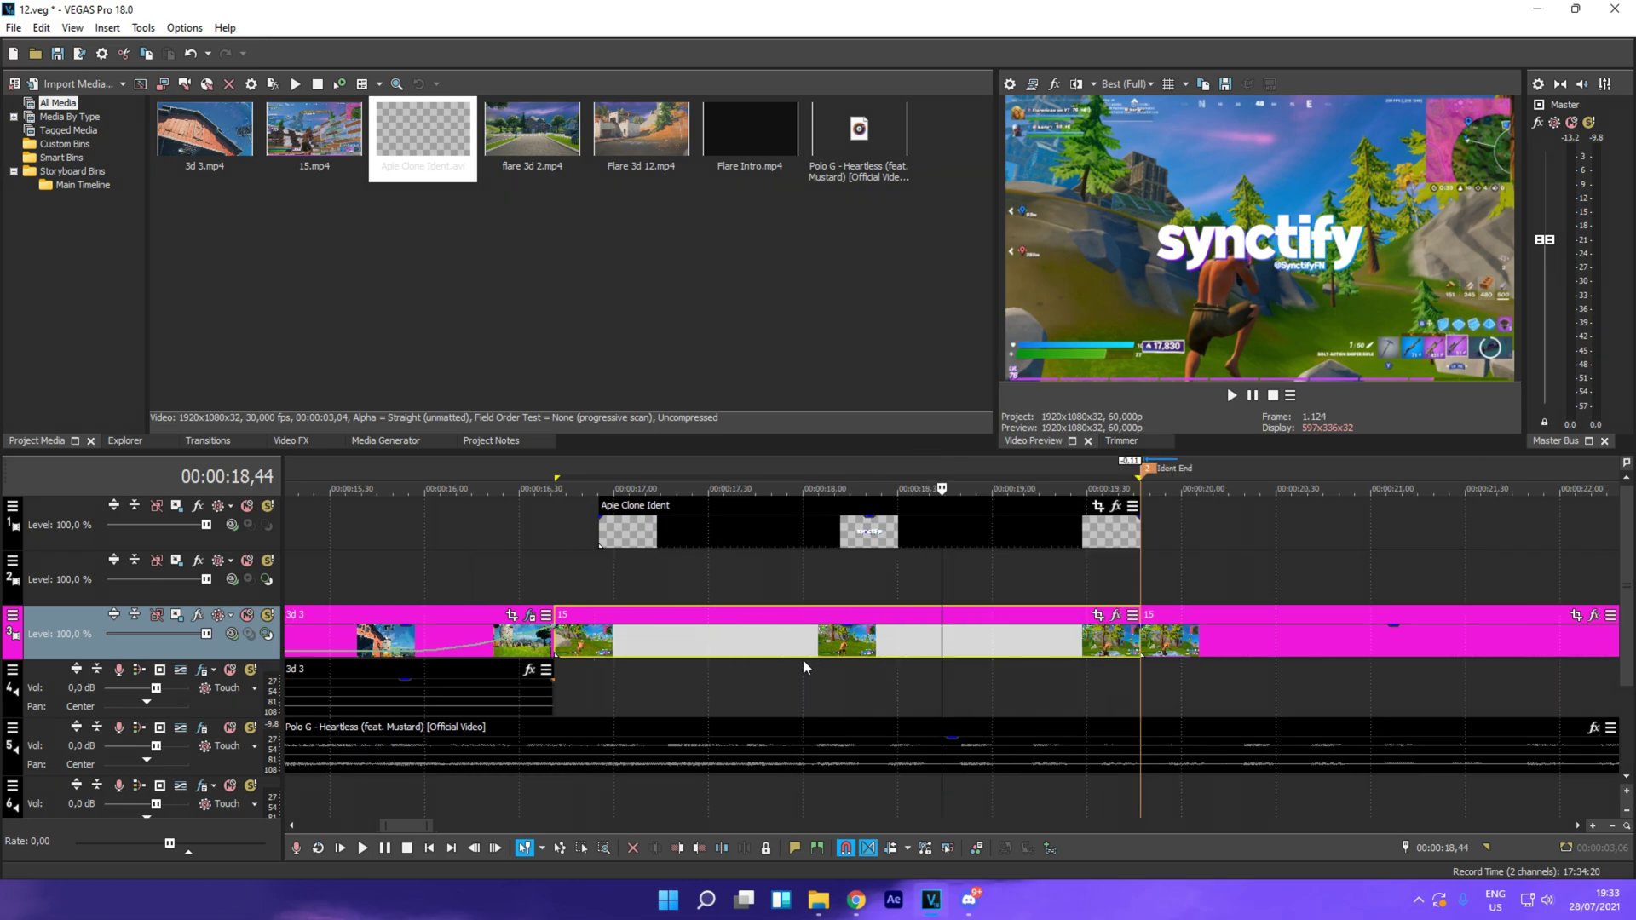
pyautogui.press('s')
pyautogui.click(920, 648)
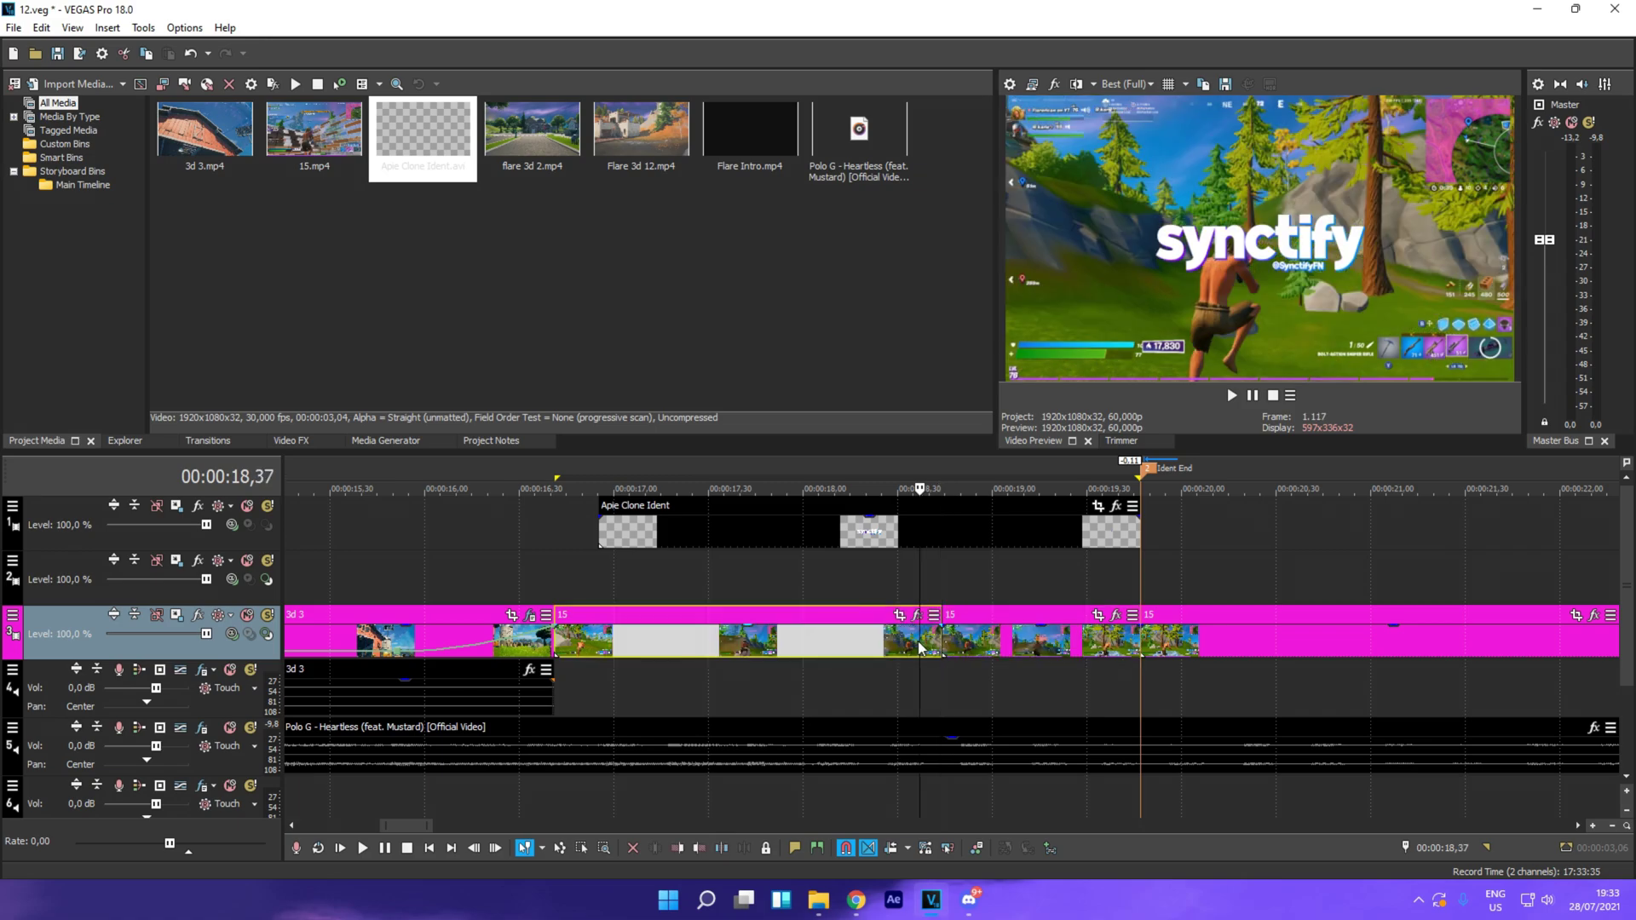
pyautogui.press('Delete')
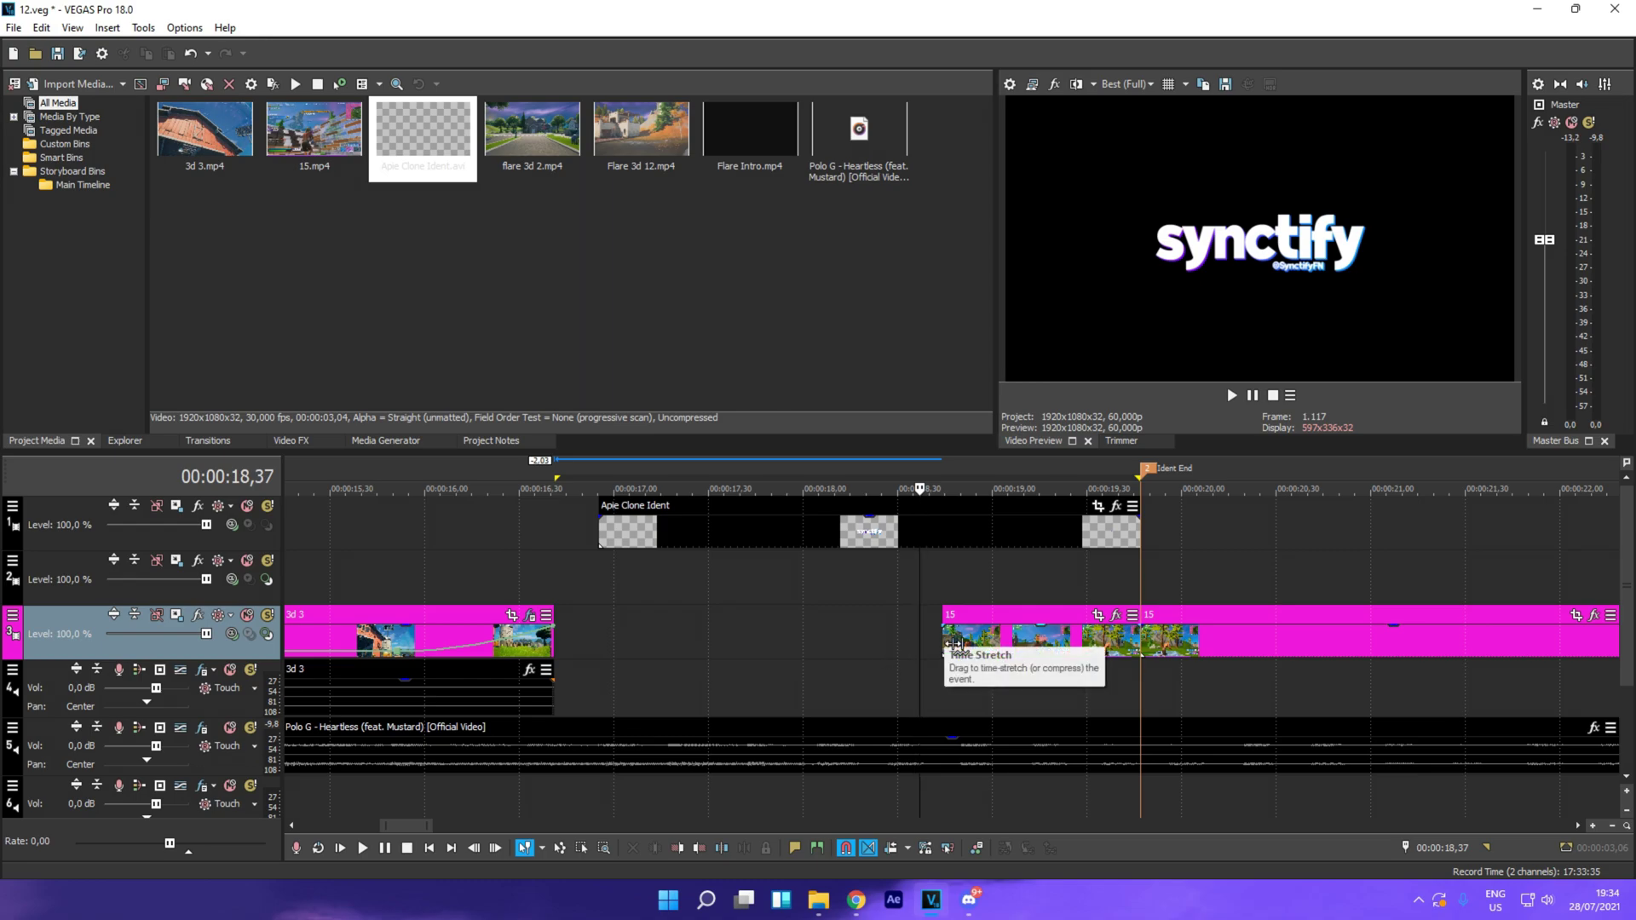
# Step: Time-stretch the "15" clip's left edge back to 00:00:16,41 and play the slow-motion section
pyautogui.moveTo(953, 644); pyautogui.dragTo(571, 658)
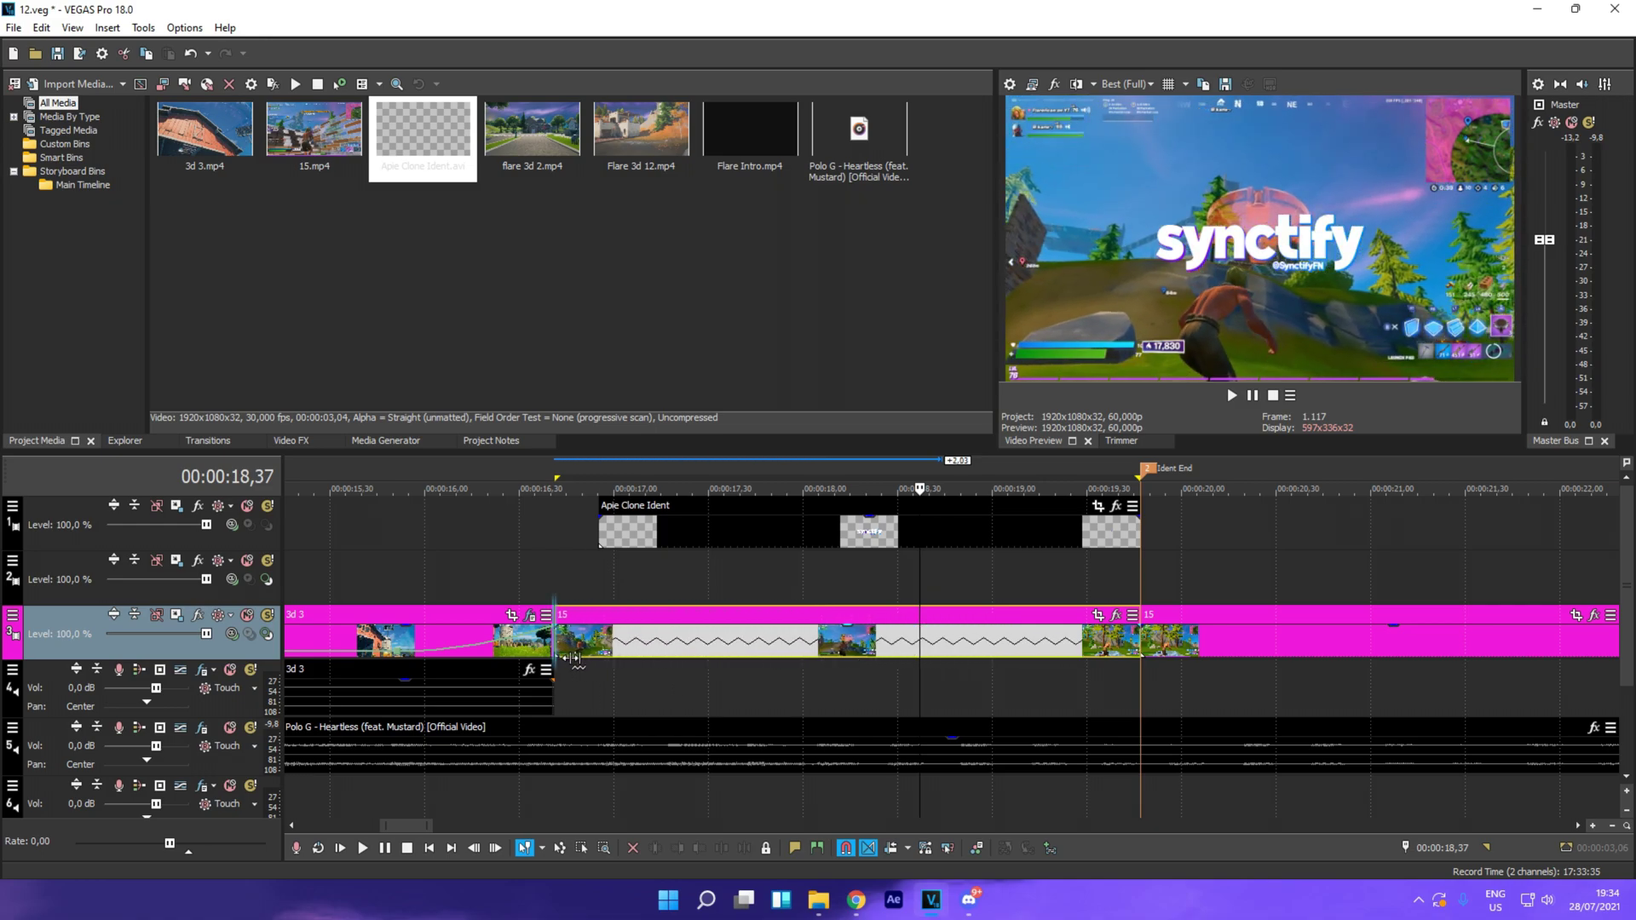
pyautogui.click(556, 583)
pyautogui.scroll(-4, 597, 597)
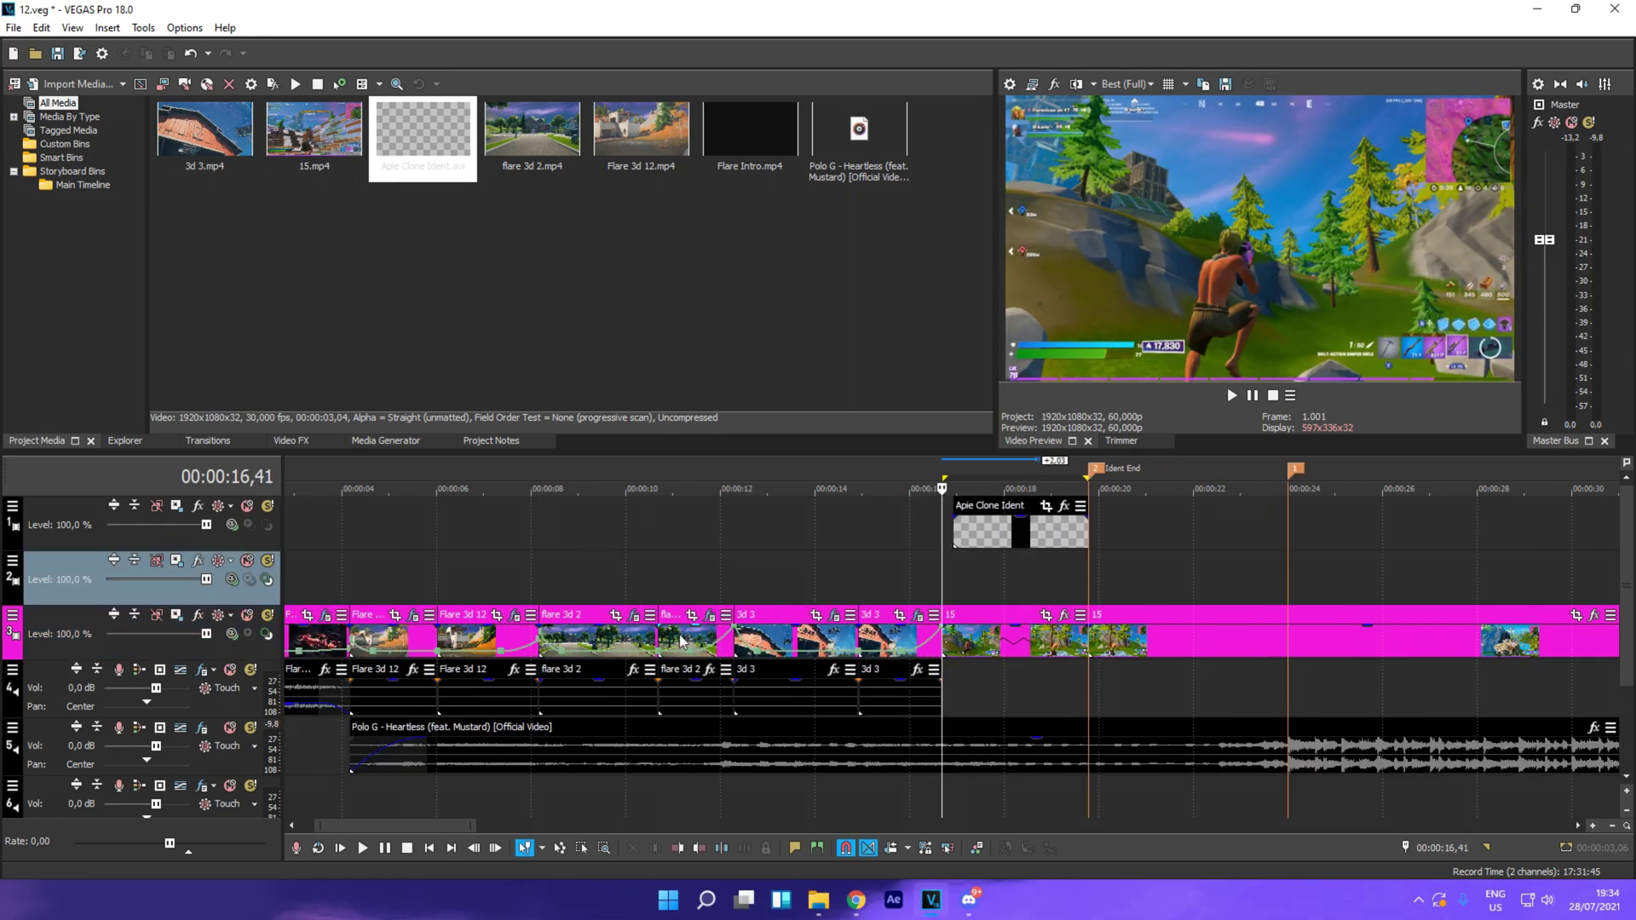
pyautogui.scroll(3, 1032, 719)
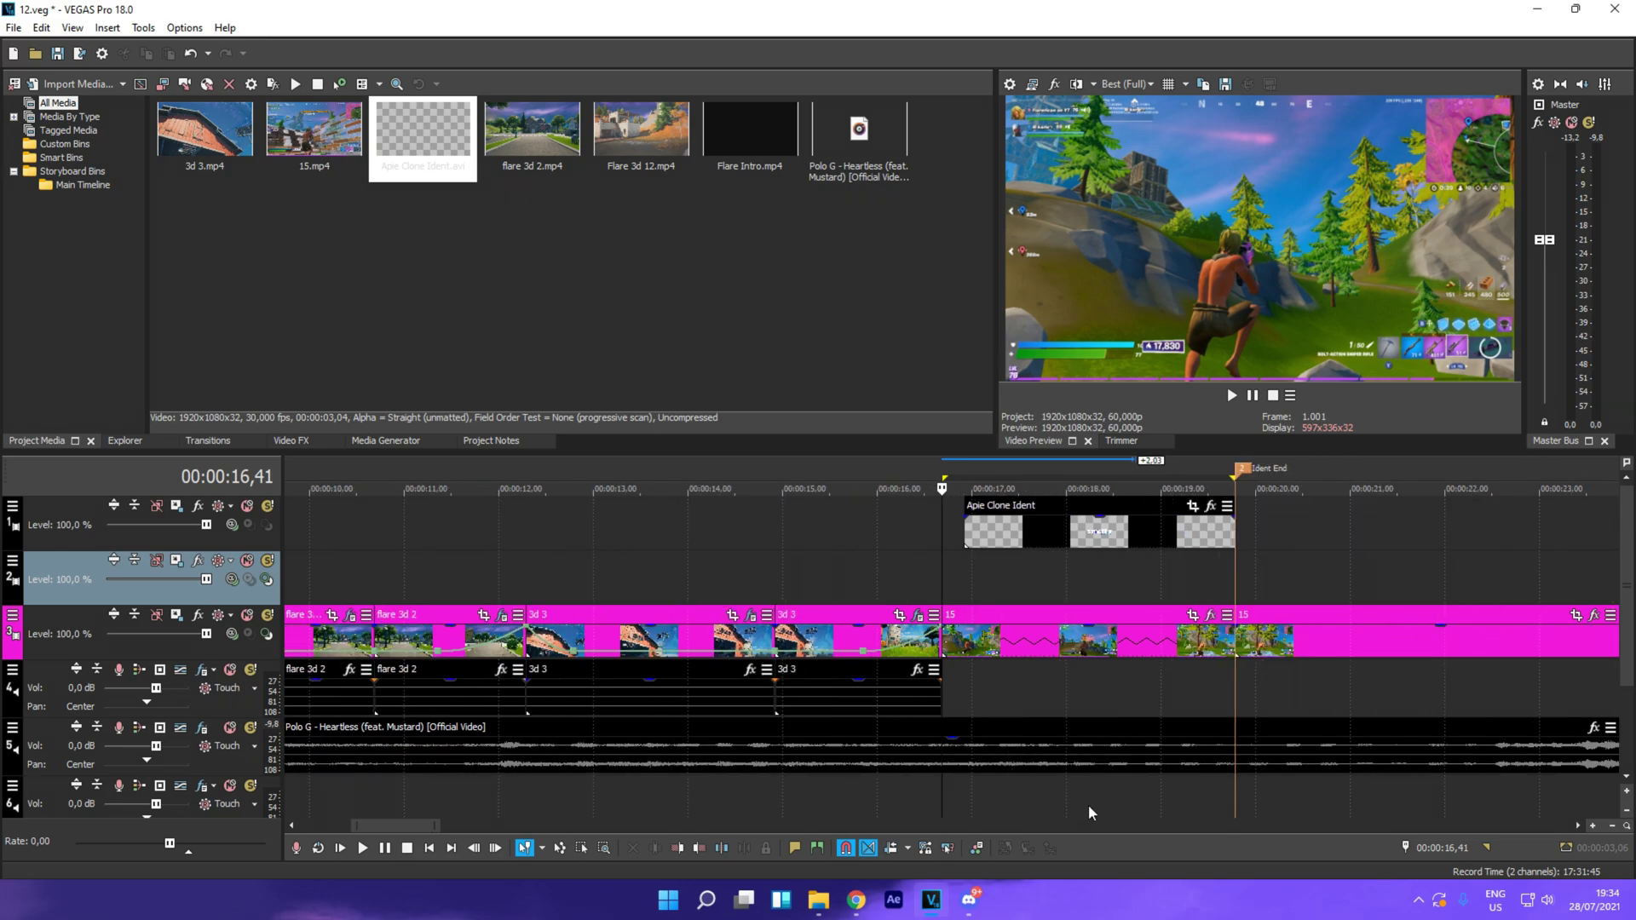
pyautogui.press('space')
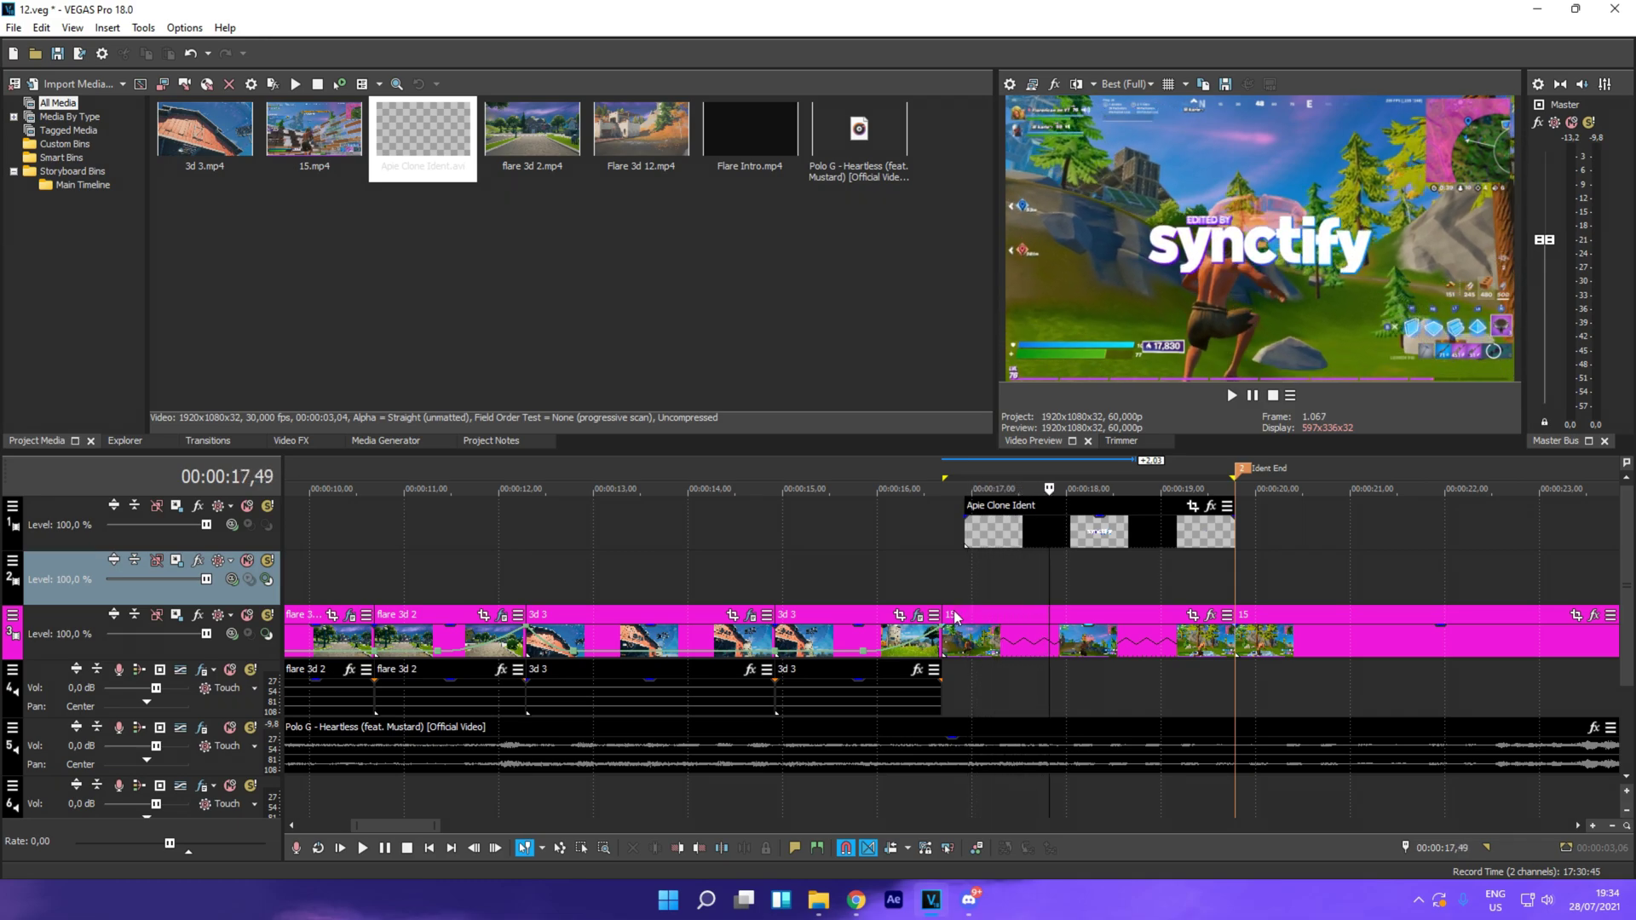
pyautogui.click(1035, 560)
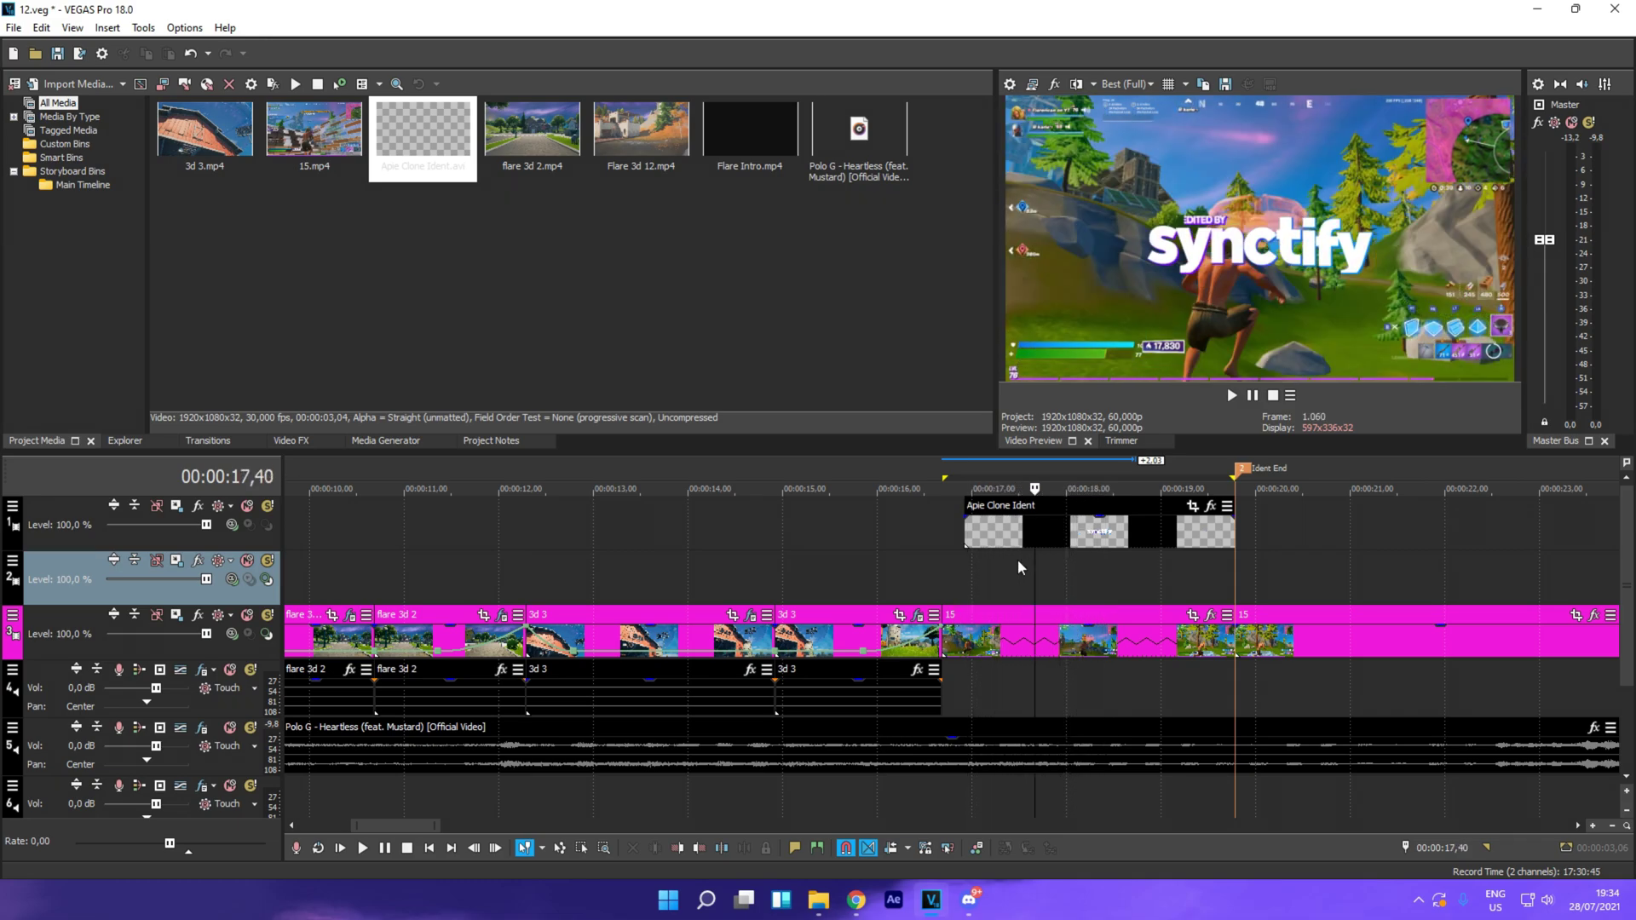
pyautogui.click(944, 561)
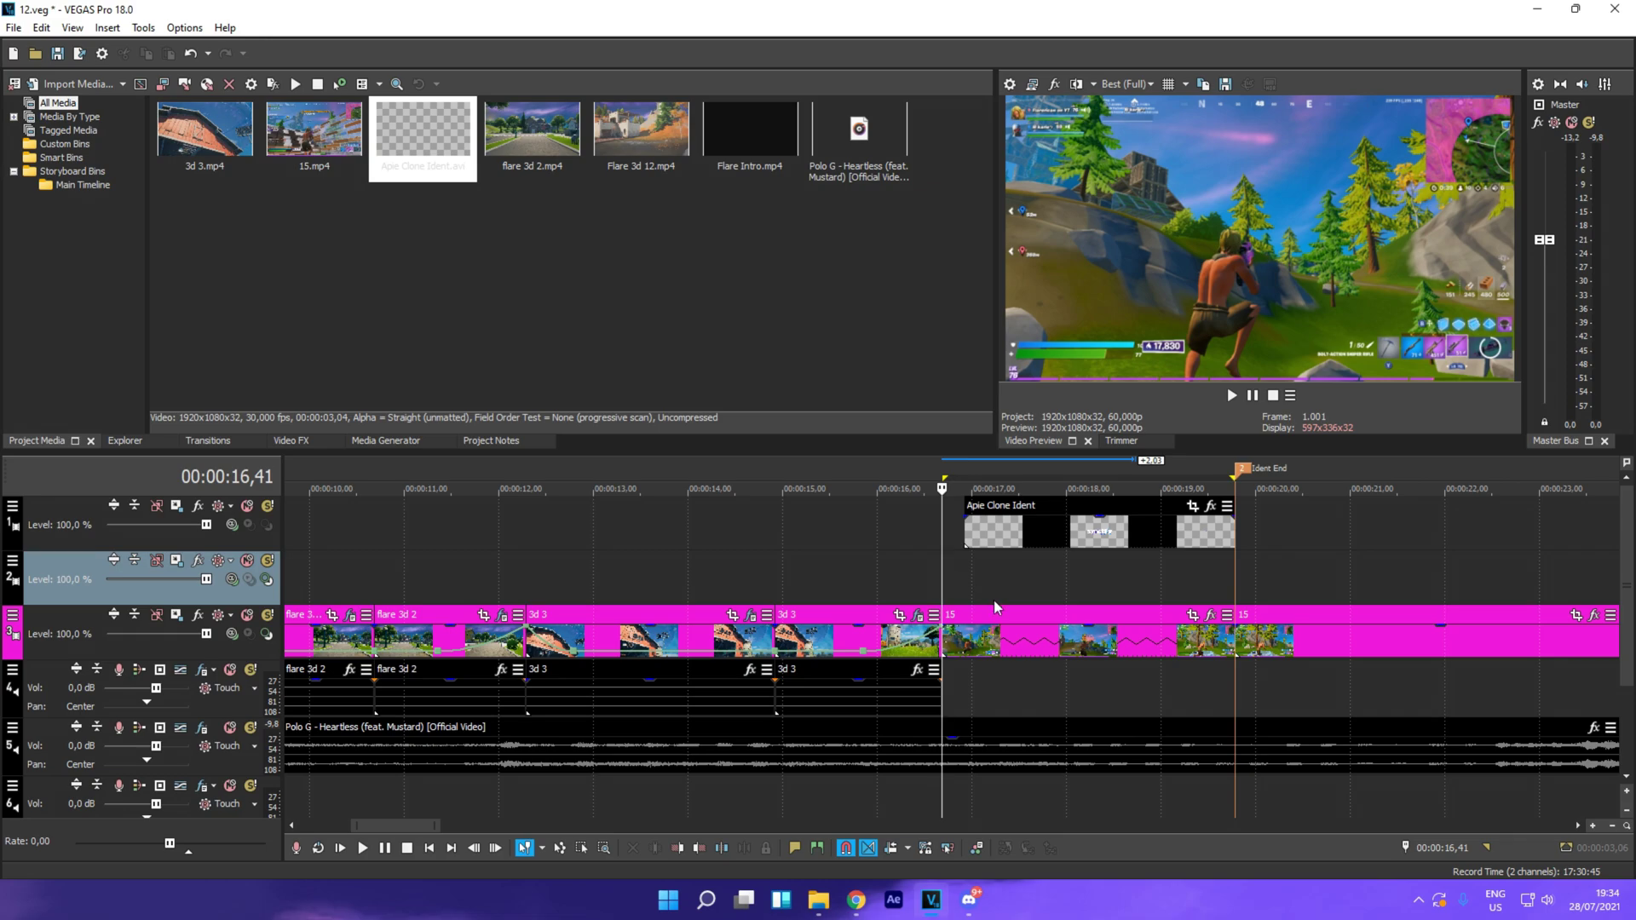
pyautogui.click(1014, 642)
pyautogui.rightClick(1015, 642)
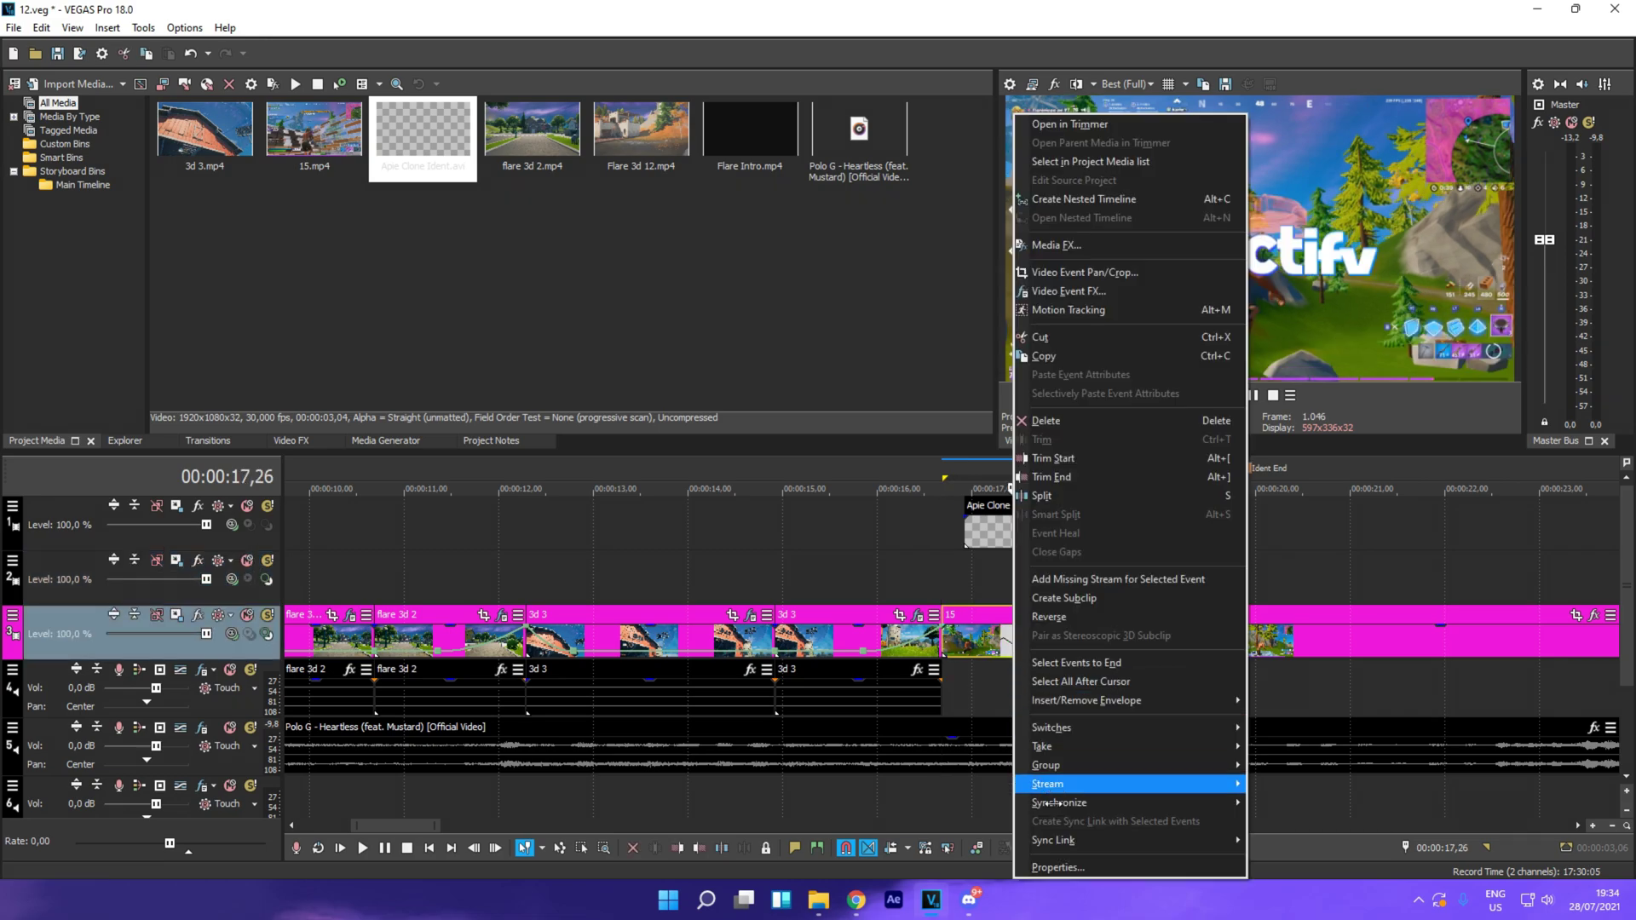
# Step: Enable Force resample on clip 15 at its 0.339 playback rate and play the section
pyautogui.click(1036, 867)
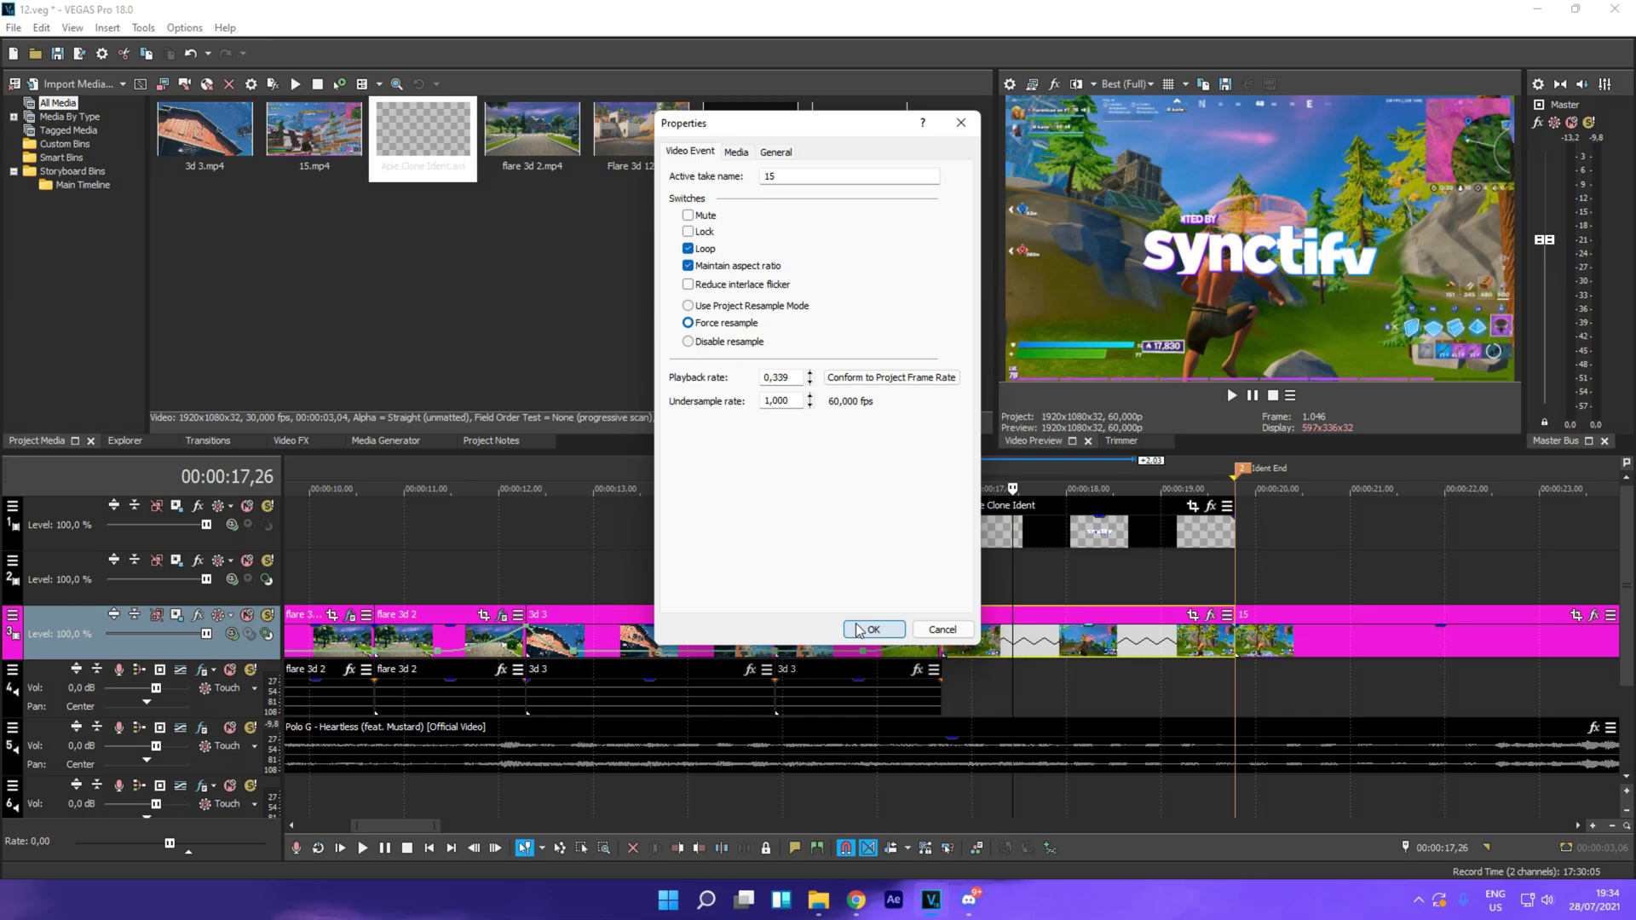
pyautogui.click(874, 630)
pyautogui.moveTo(936, 481)
pyautogui.mouseDown()
pyautogui.moveTo(1180, 524)
pyautogui.moveTo(1234, 546)
pyautogui.moveTo(1243, 560)
pyautogui.moveTo(1218, 564)
pyautogui.mouseUp()
pyautogui.press('space')
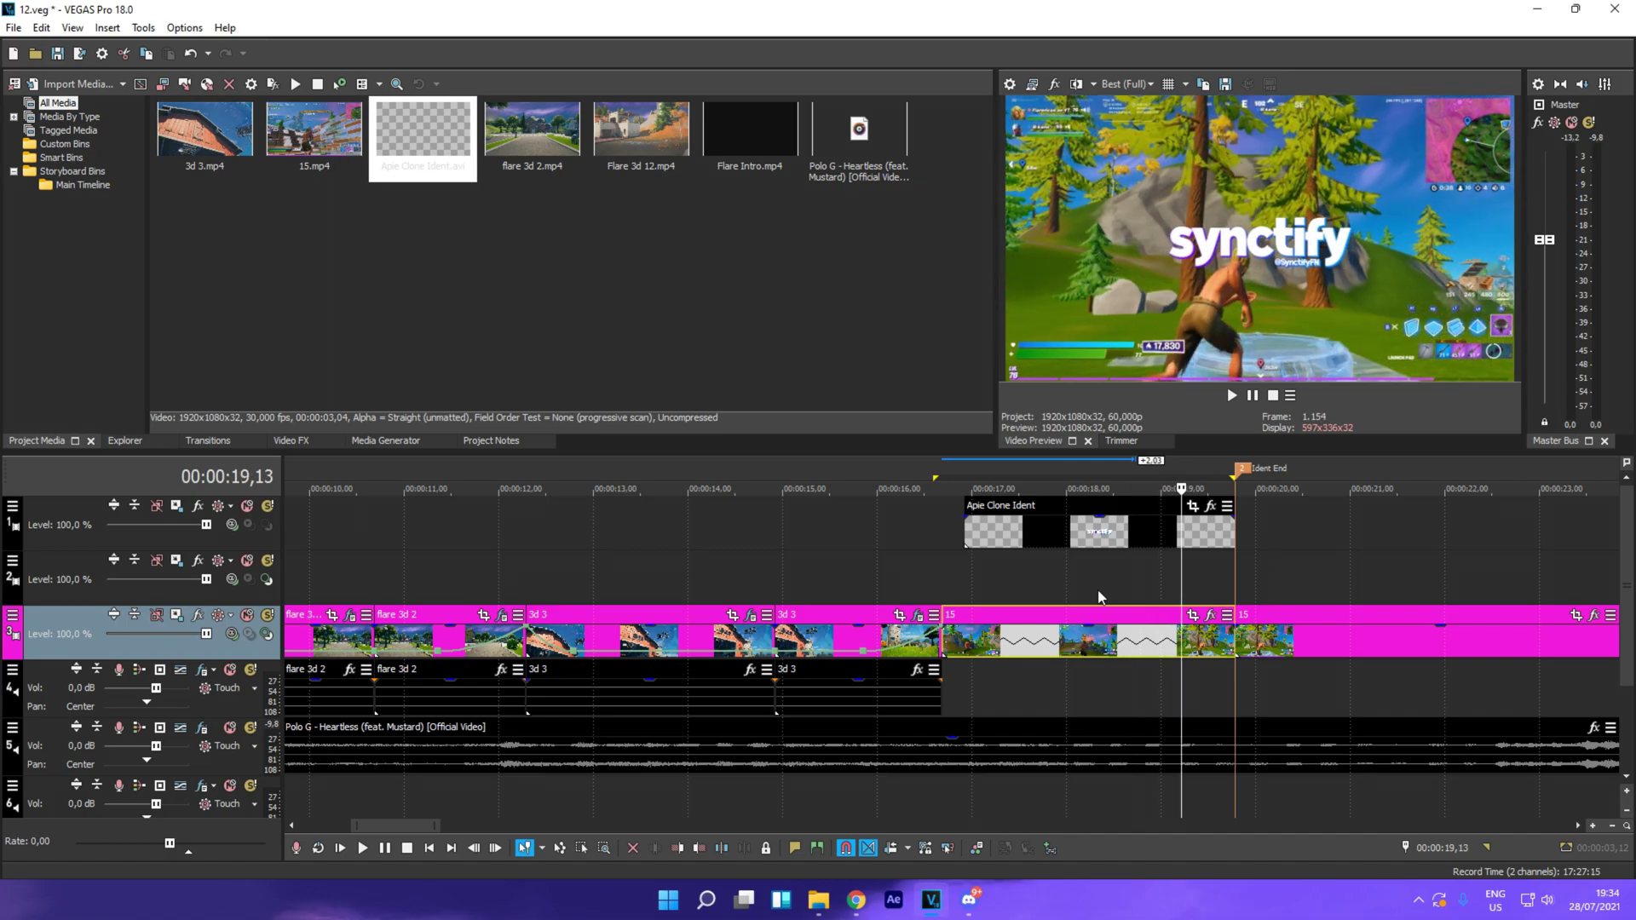
# Step: Drag the slow-motion "15" clip's top edge down to 47% opacity
pyautogui.press('space')
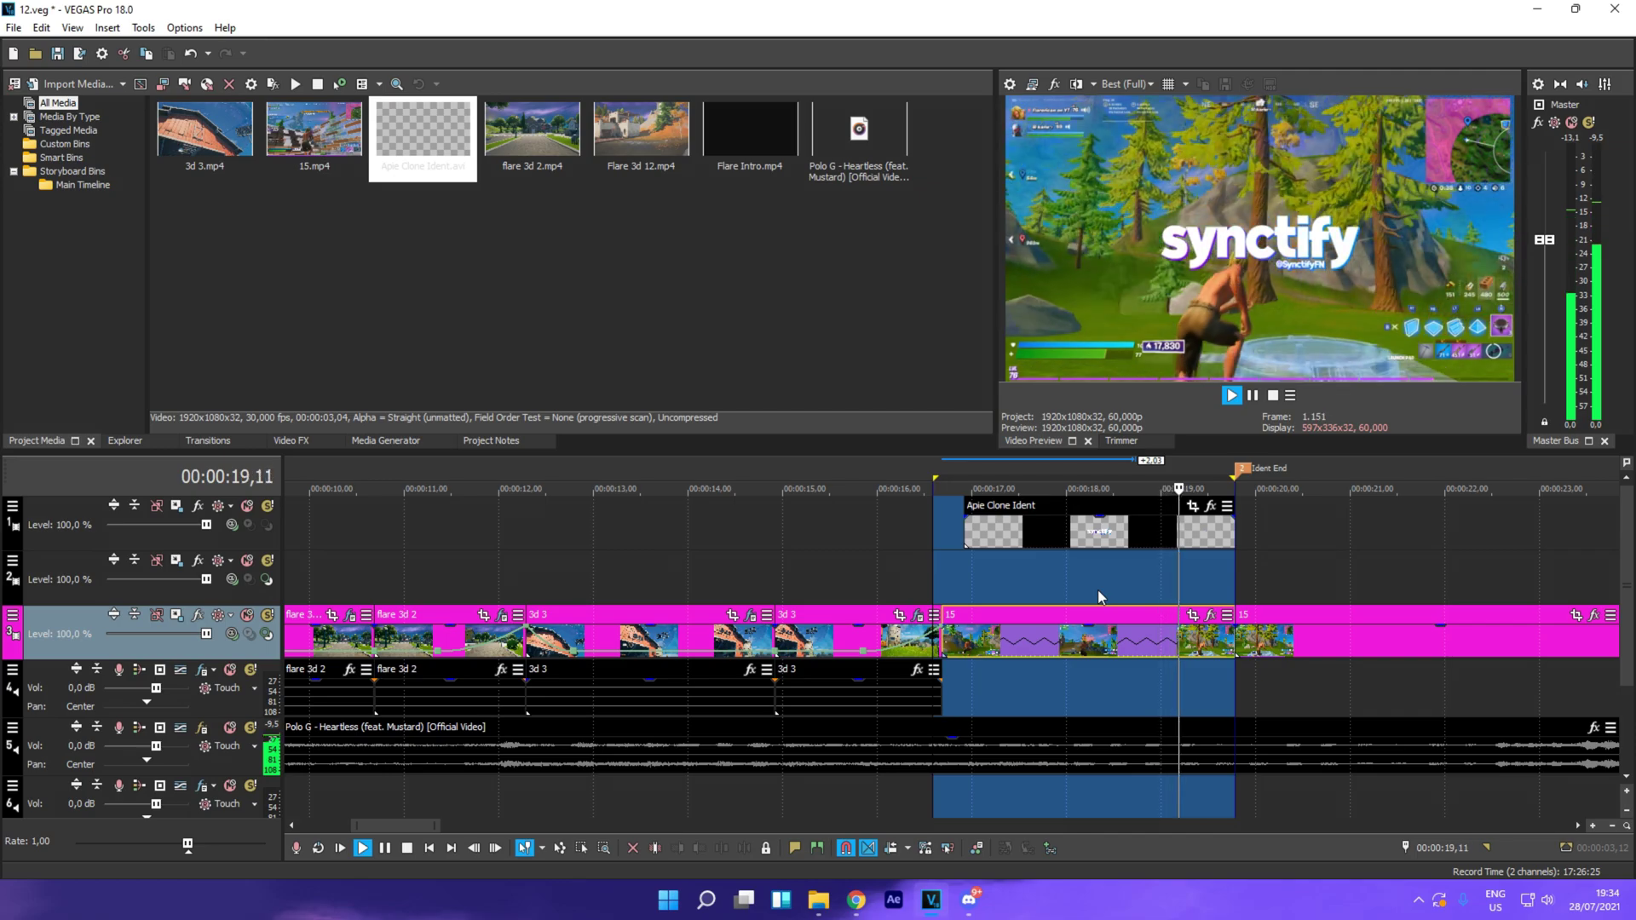
pyautogui.press('space')
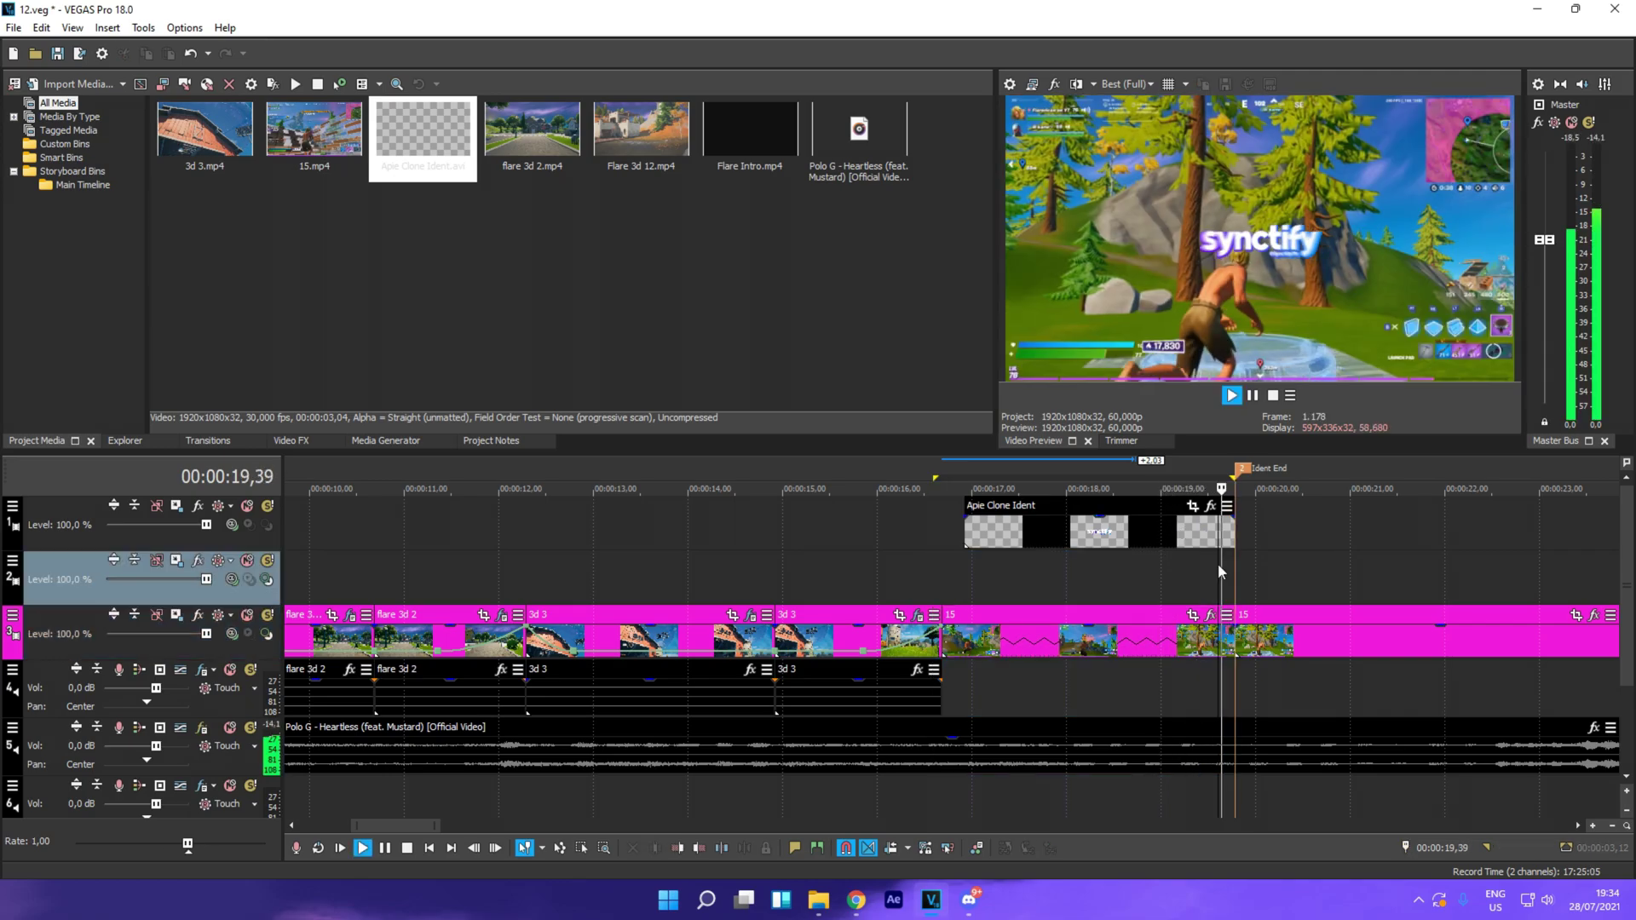
pyautogui.press('space')
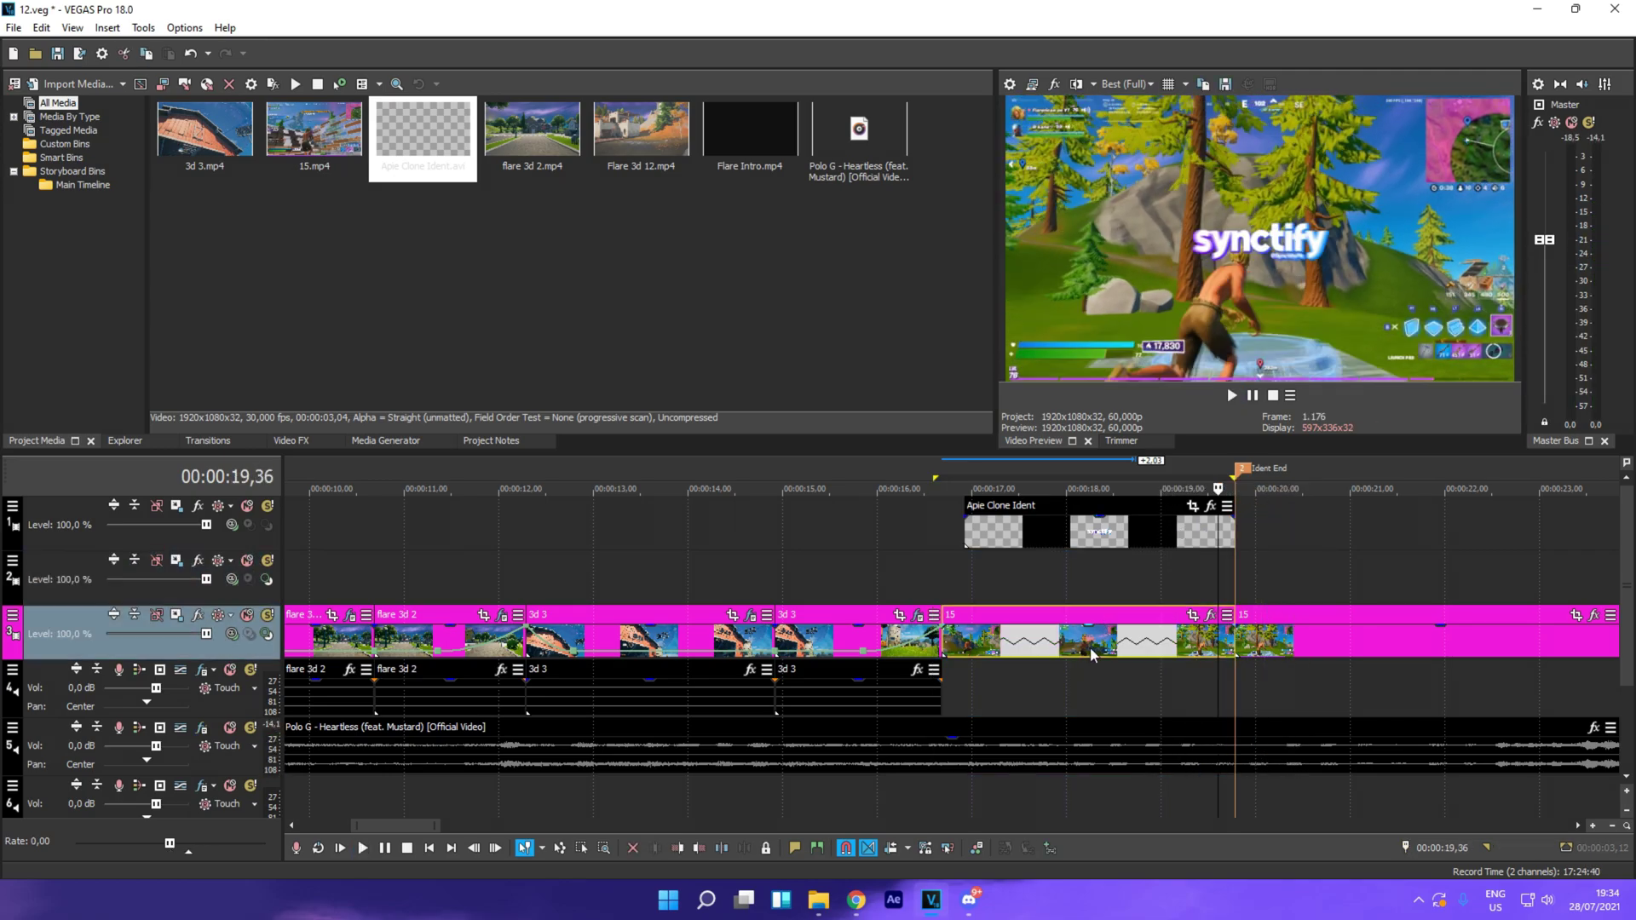
pyautogui.click(1091, 647)
pyautogui.click(1066, 605)
pyautogui.scroll(3, 1031, 588)
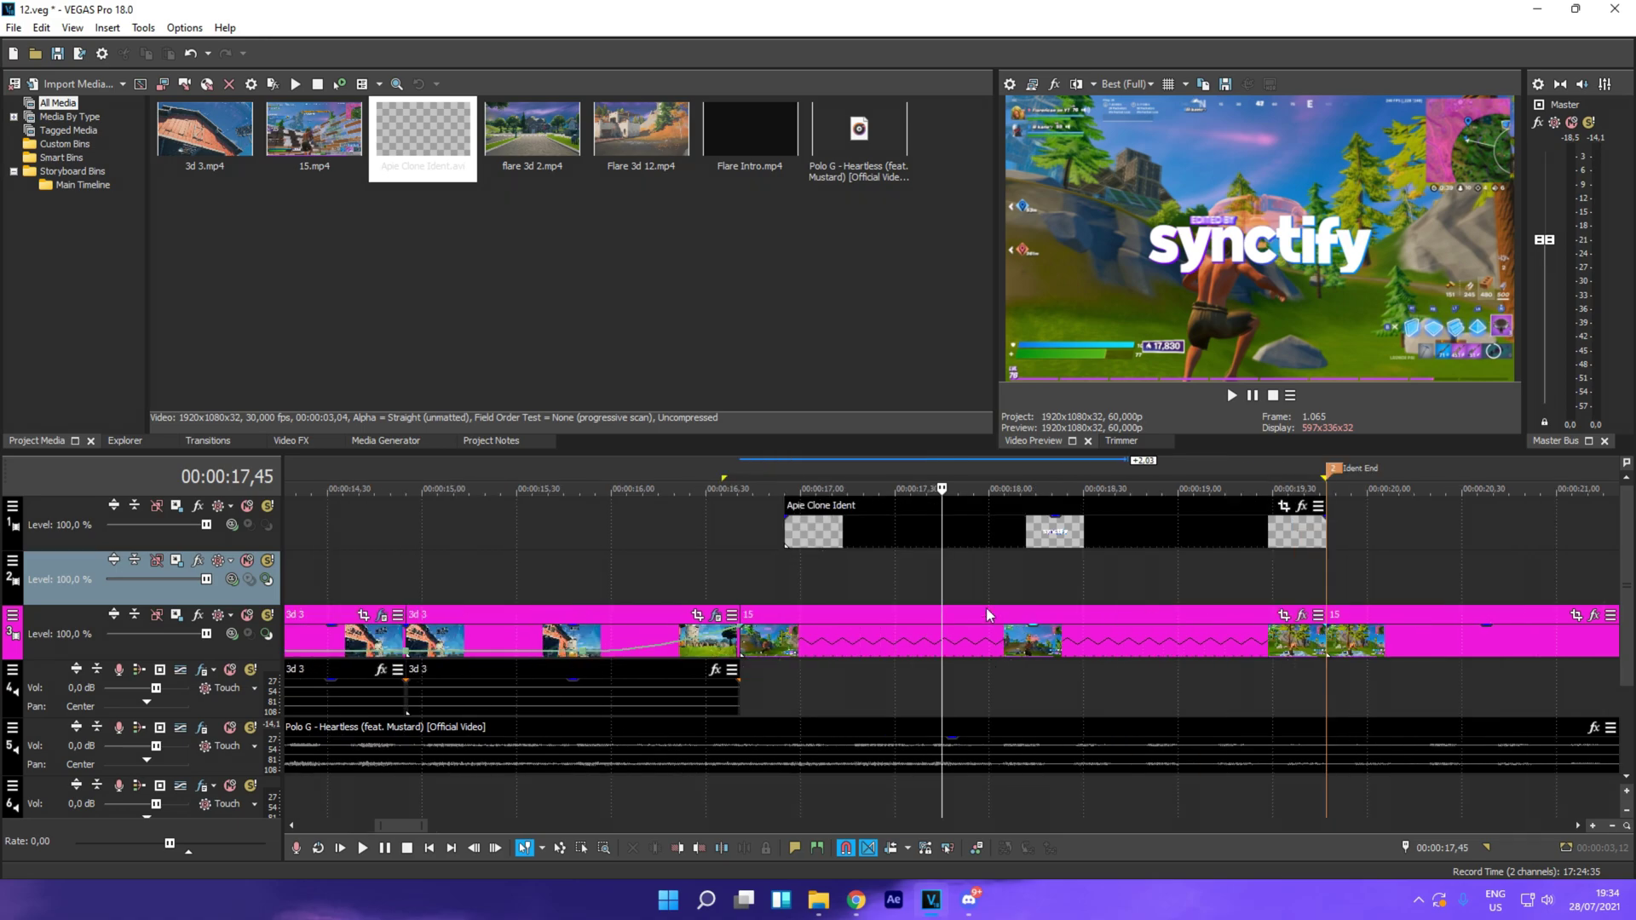
pyautogui.moveTo(1038, 636); pyautogui.dragTo(1039, 654)
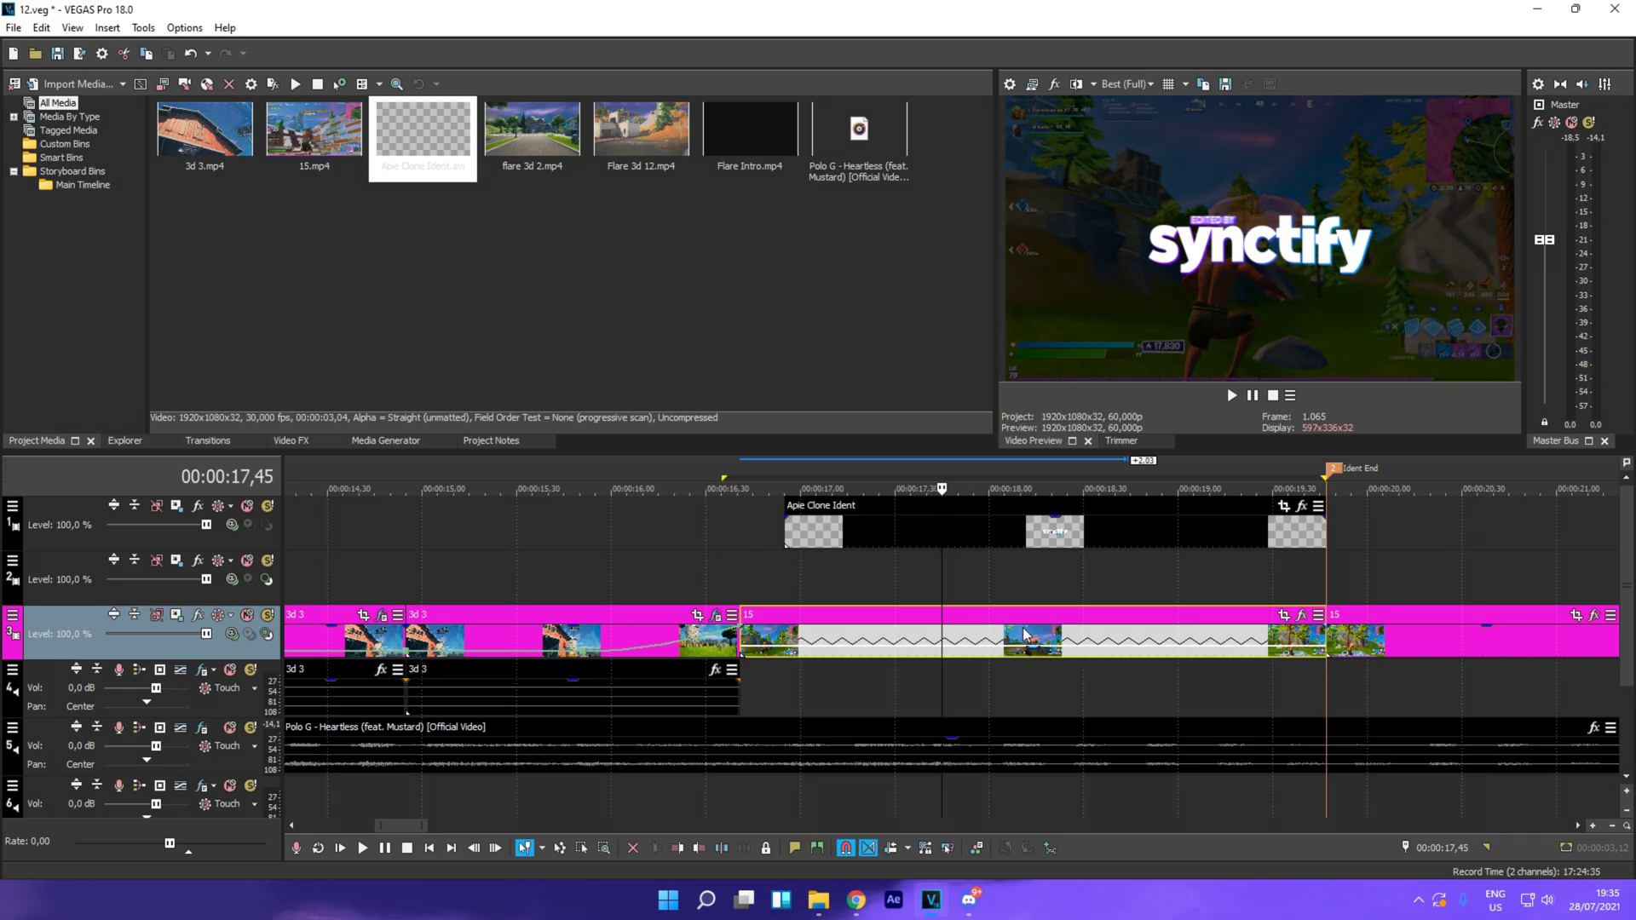
# Step: Apply the Brightness and Contrast 'Darker' preset (-0.100 brightness) to clip 15
pyautogui.click(290, 440)
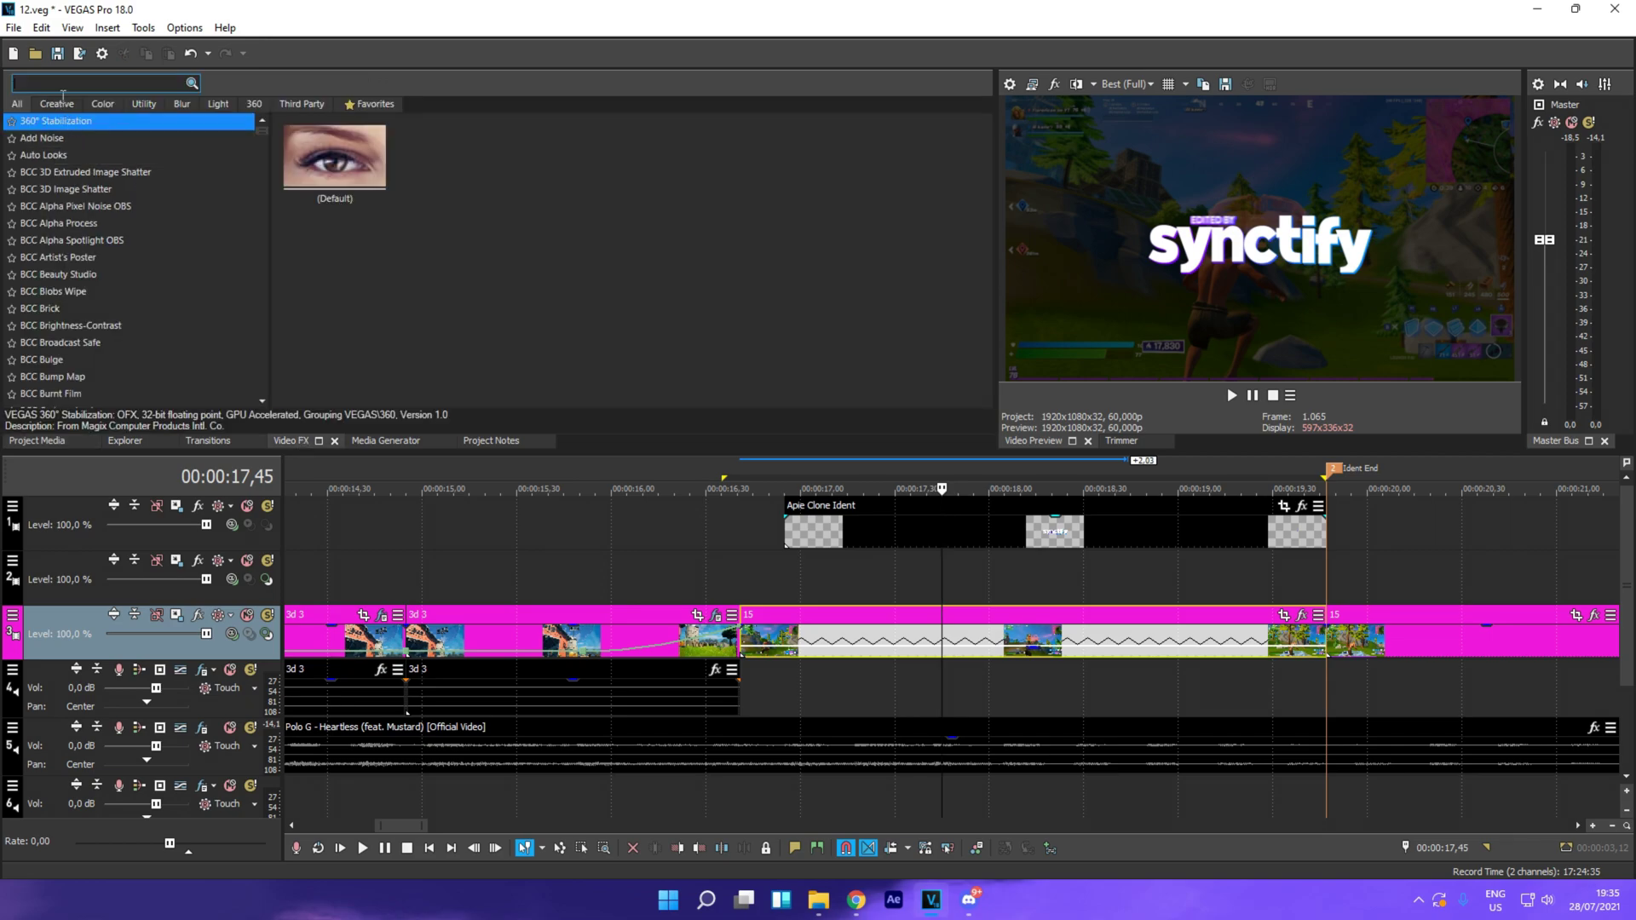
pyautogui.write('bright')
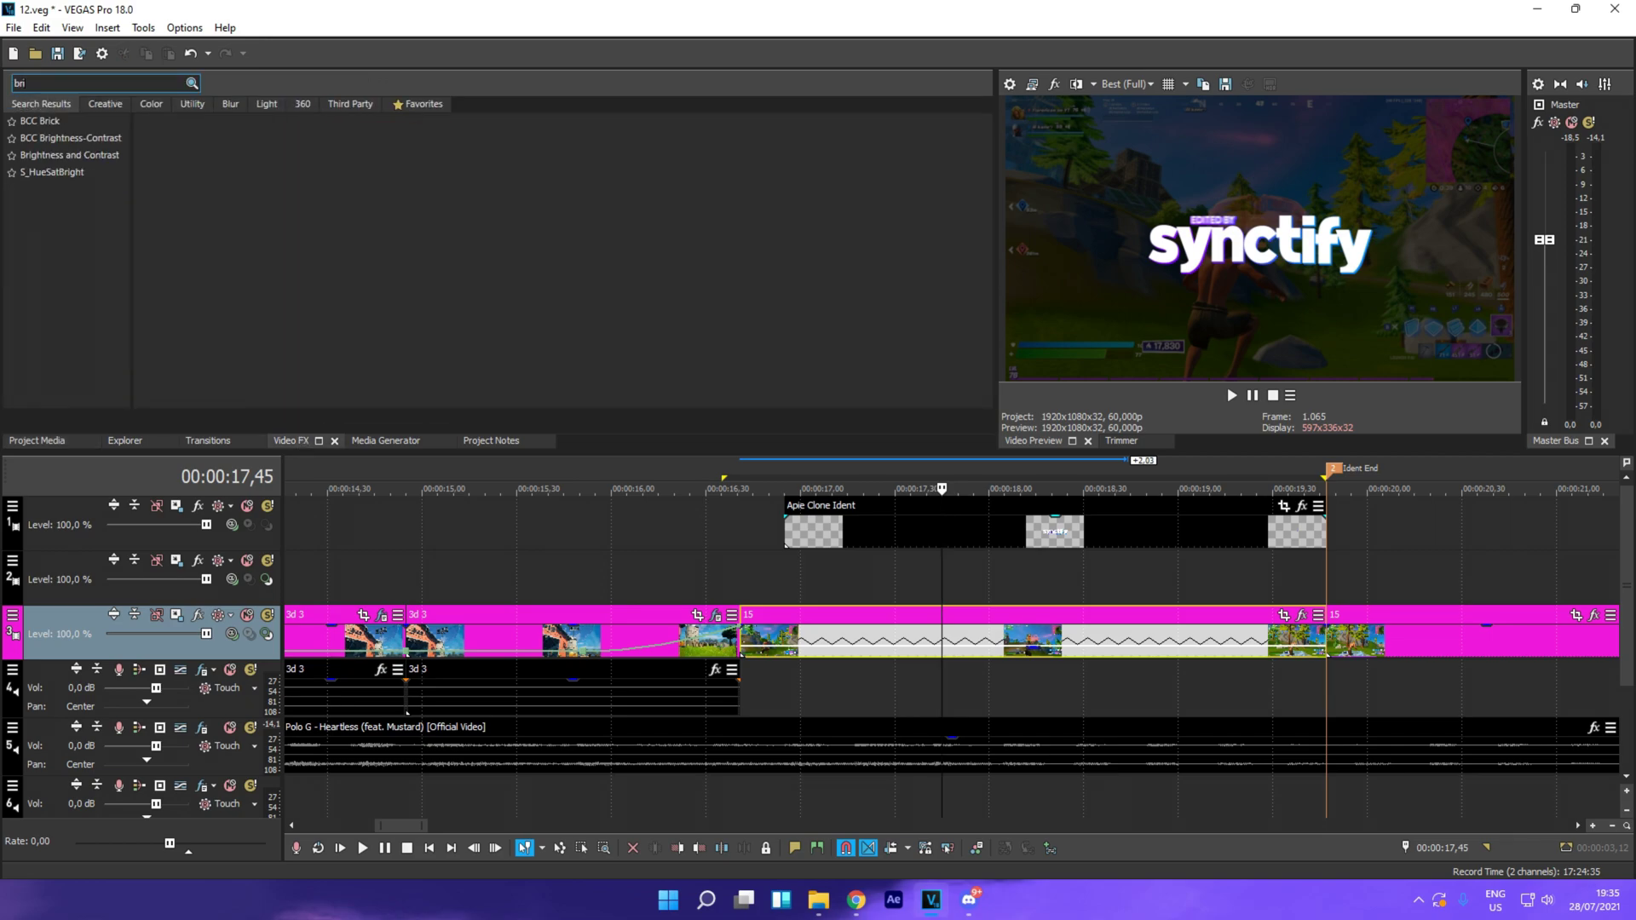
pyautogui.click(100, 137)
pyautogui.moveTo(525, 196); pyautogui.dragTo(533, 239)
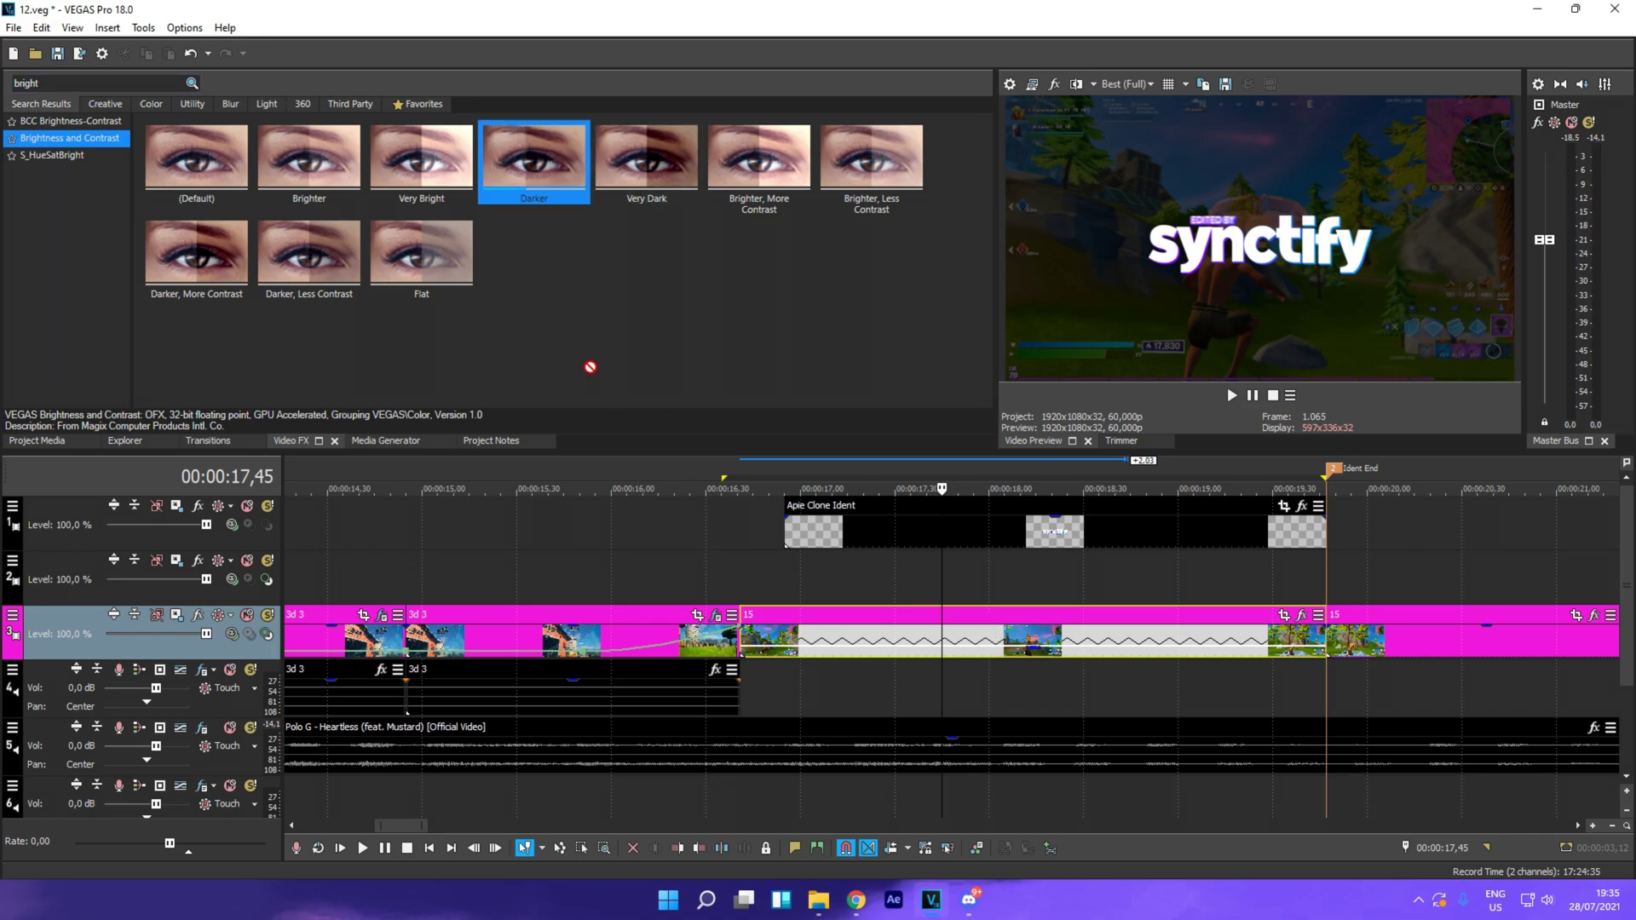
pyautogui.moveTo(589, 367); pyautogui.dragTo(565, 188)
pyautogui.moveTo(943, 653); pyautogui.dragTo(943, 654)
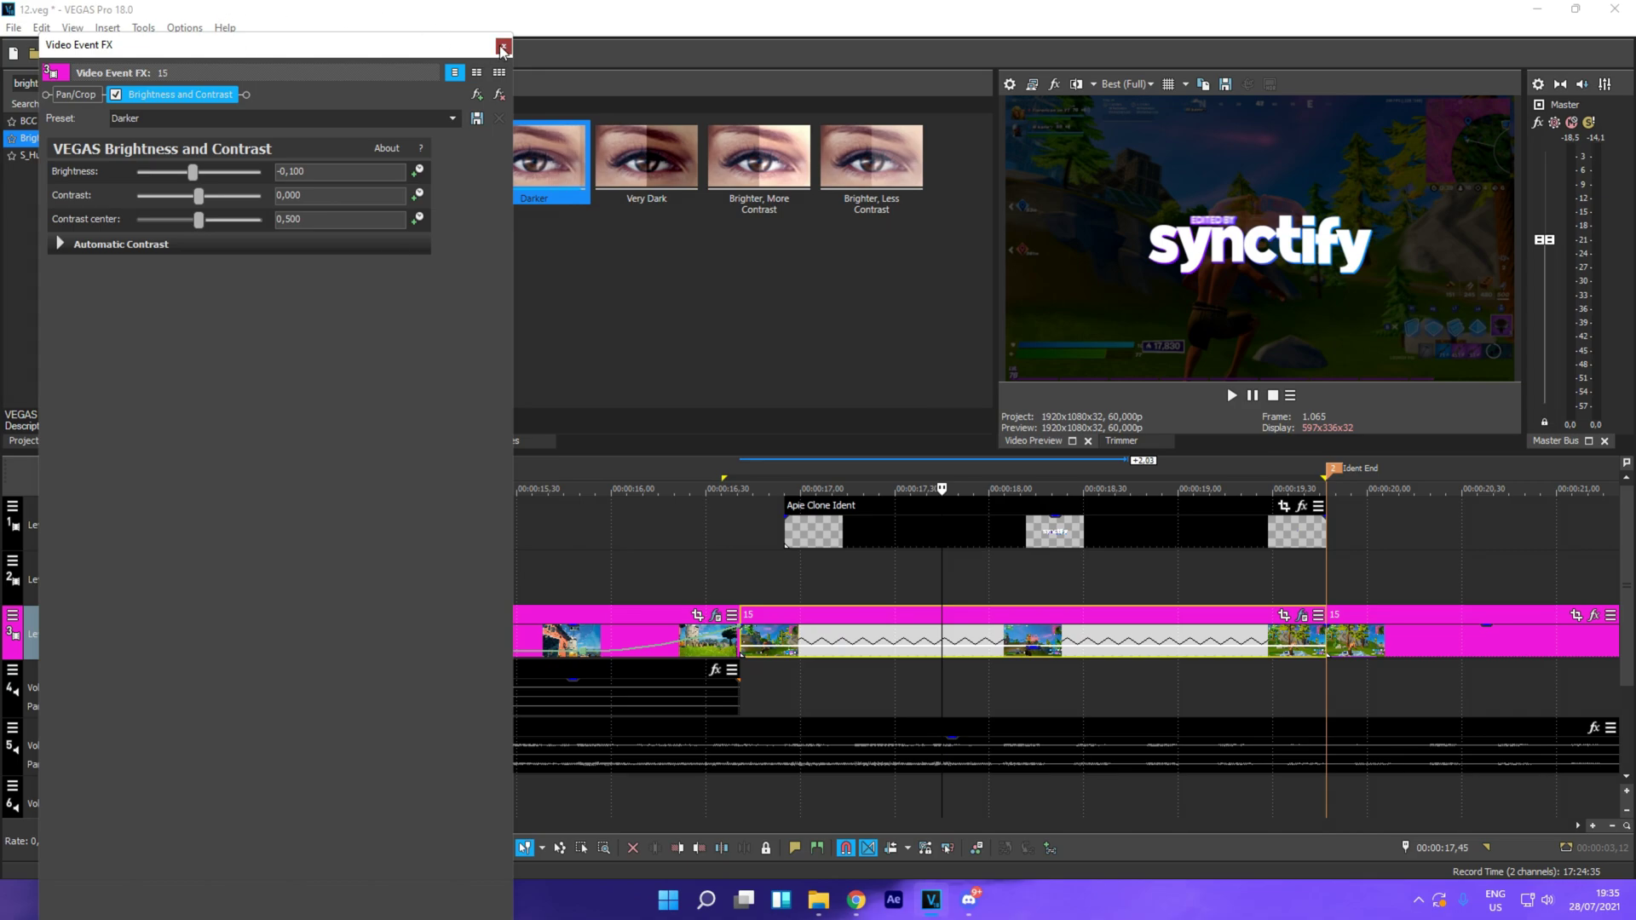
pyautogui.click(502, 46)
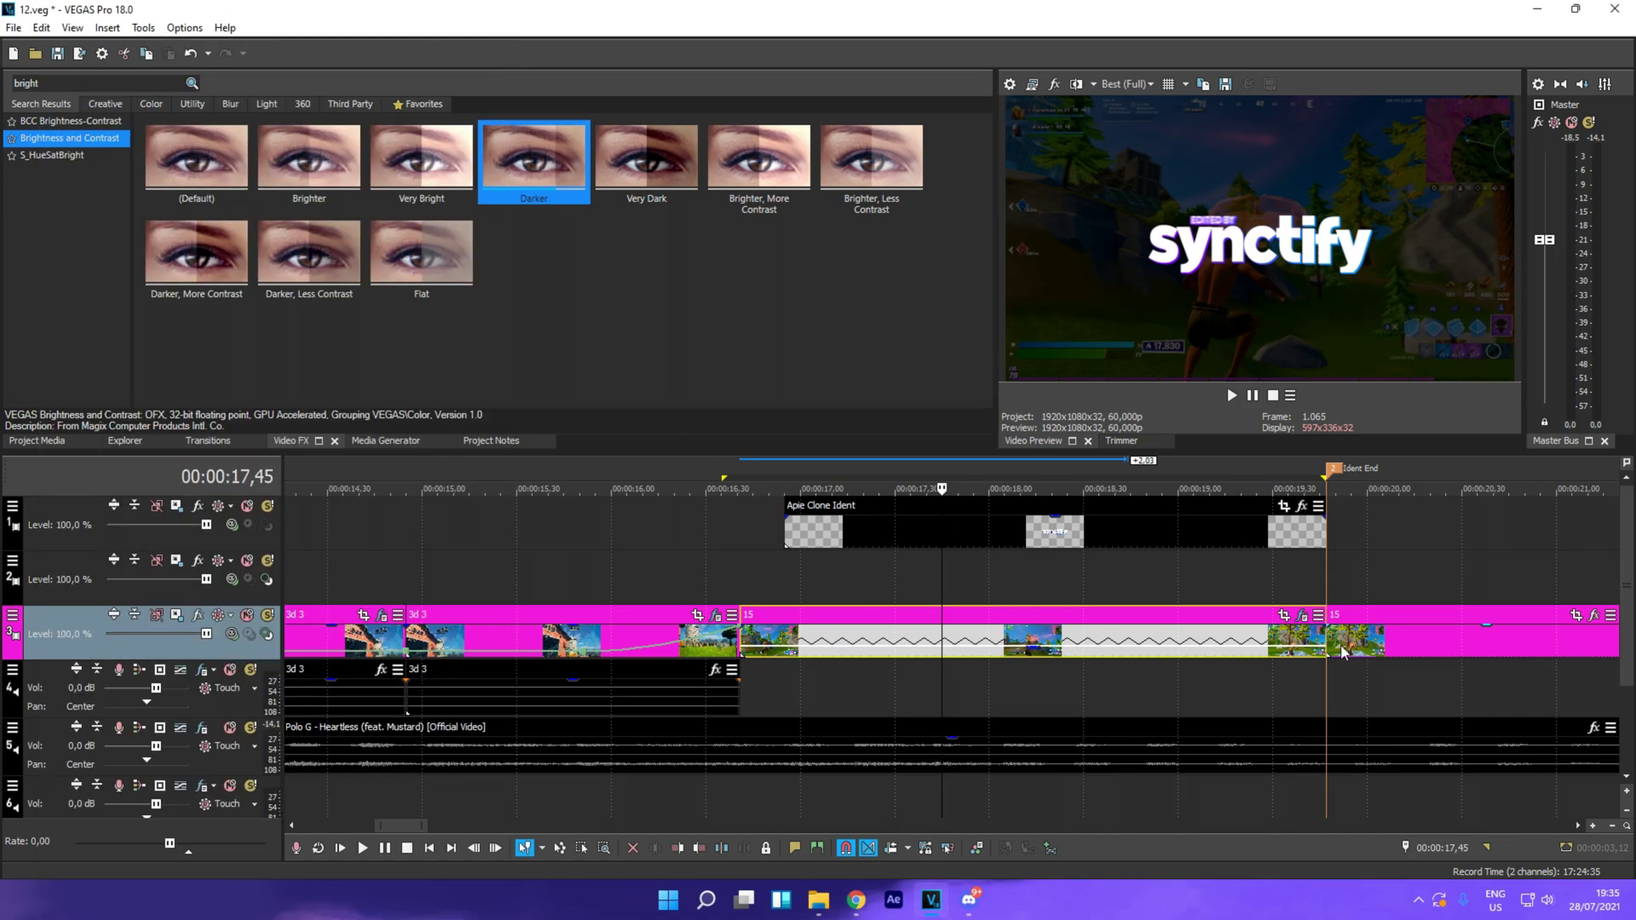
pyautogui.click(1326, 585)
pyautogui.scroll(-5, 1047, 602)
pyautogui.scroll(4, 917, 579)
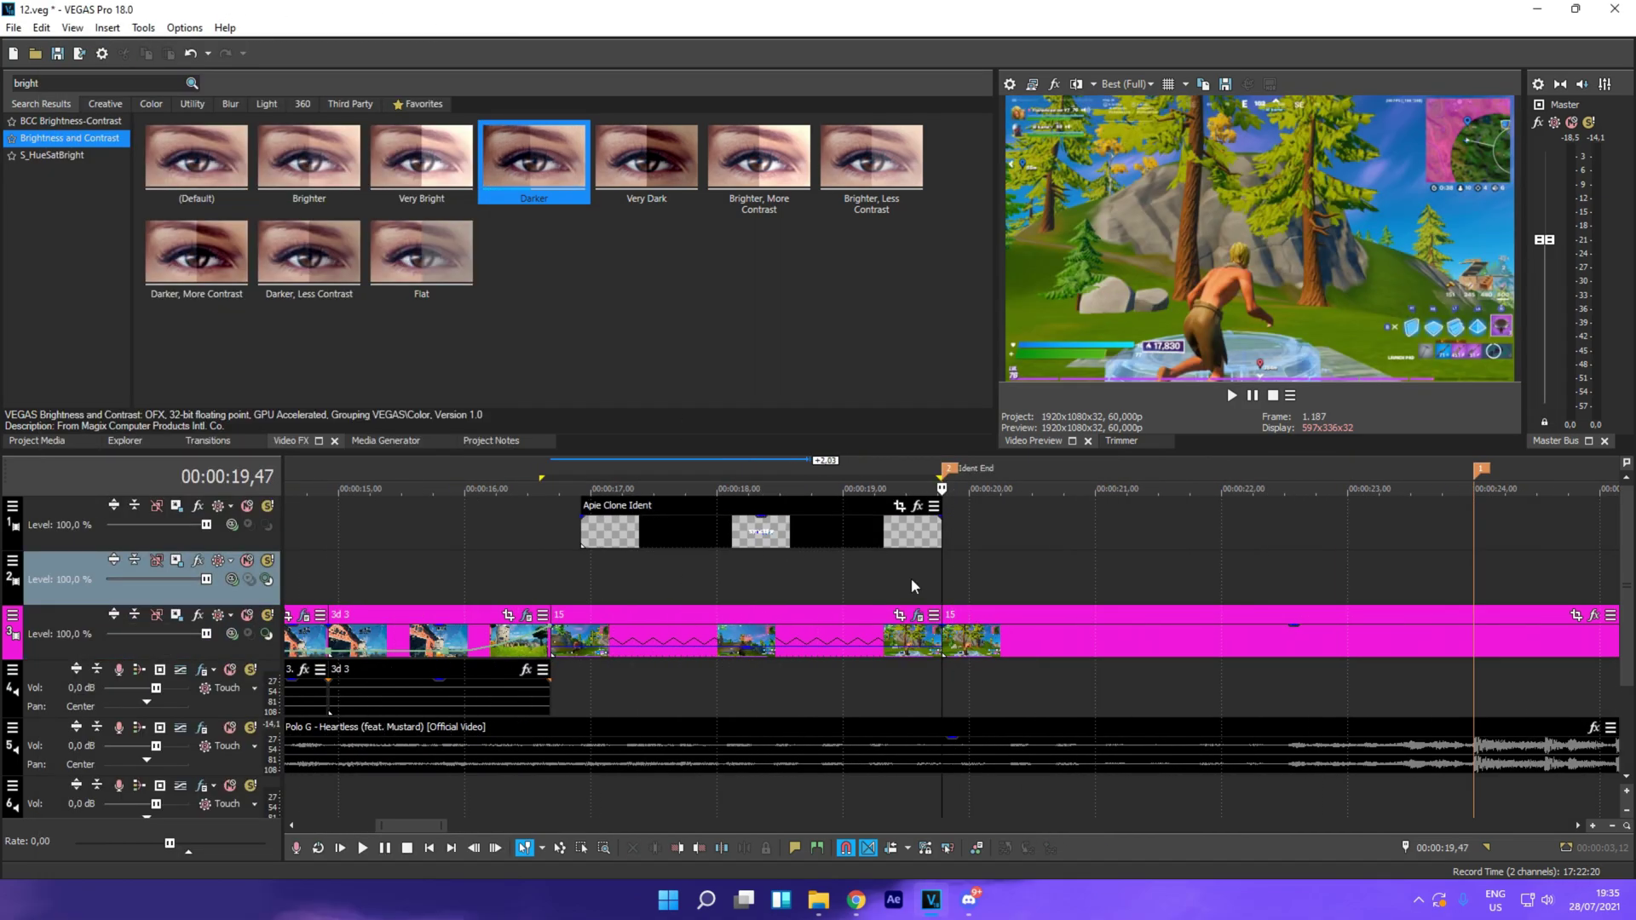
pyautogui.scroll(2, 972, 597)
pyautogui.scroll(-5, 938, 618)
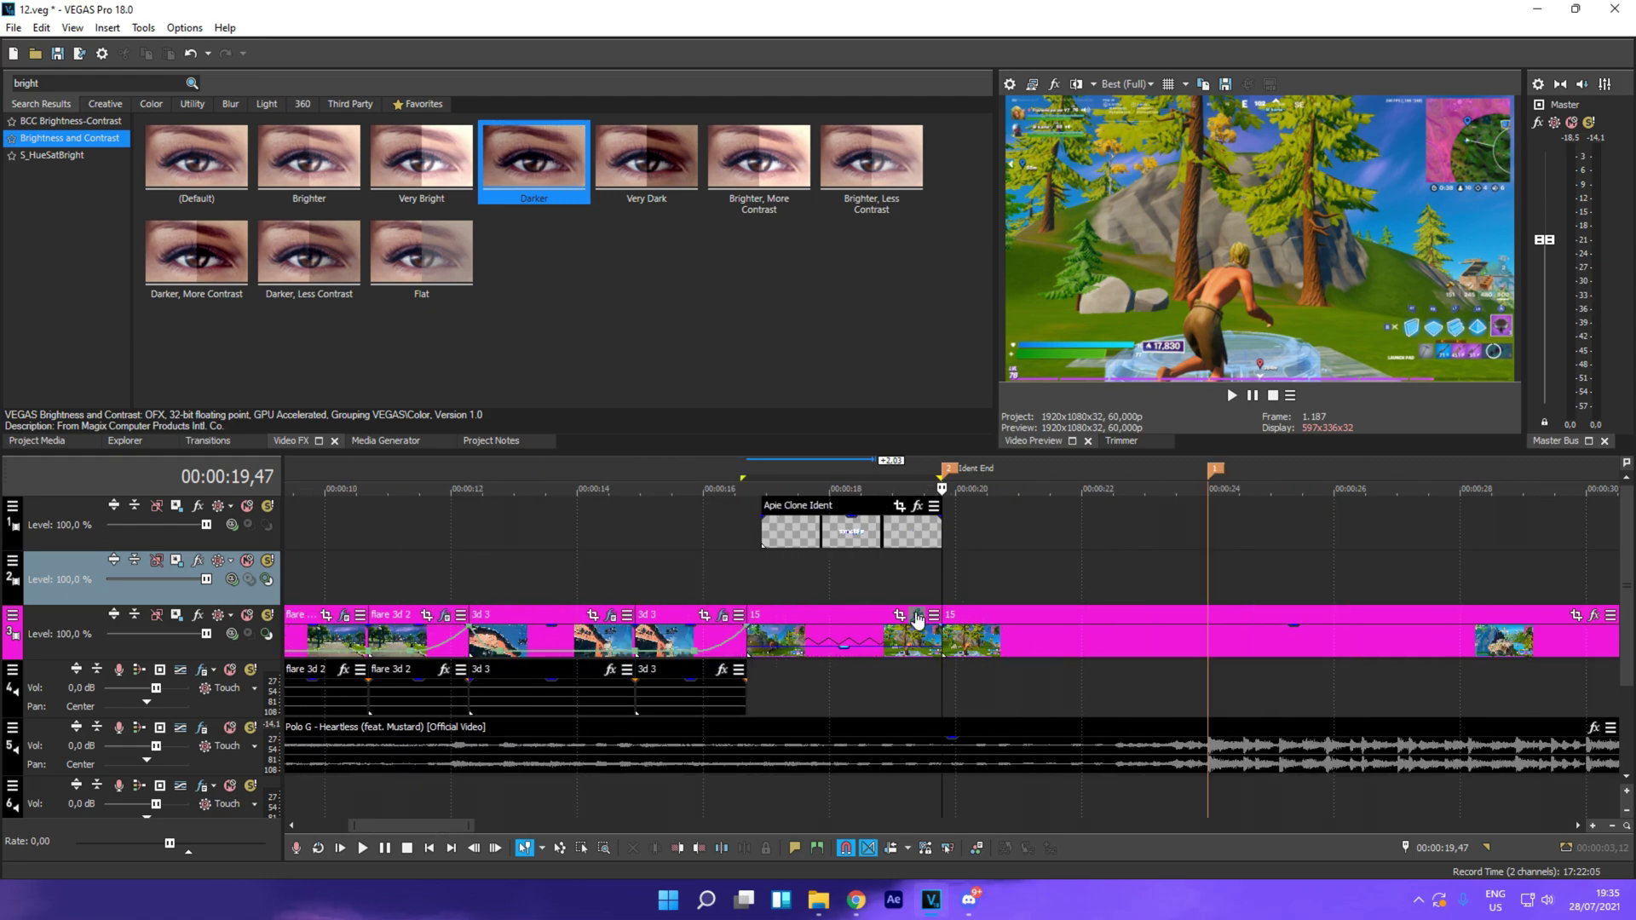
pyautogui.click(754, 594)
pyautogui.scroll(5, 754, 594)
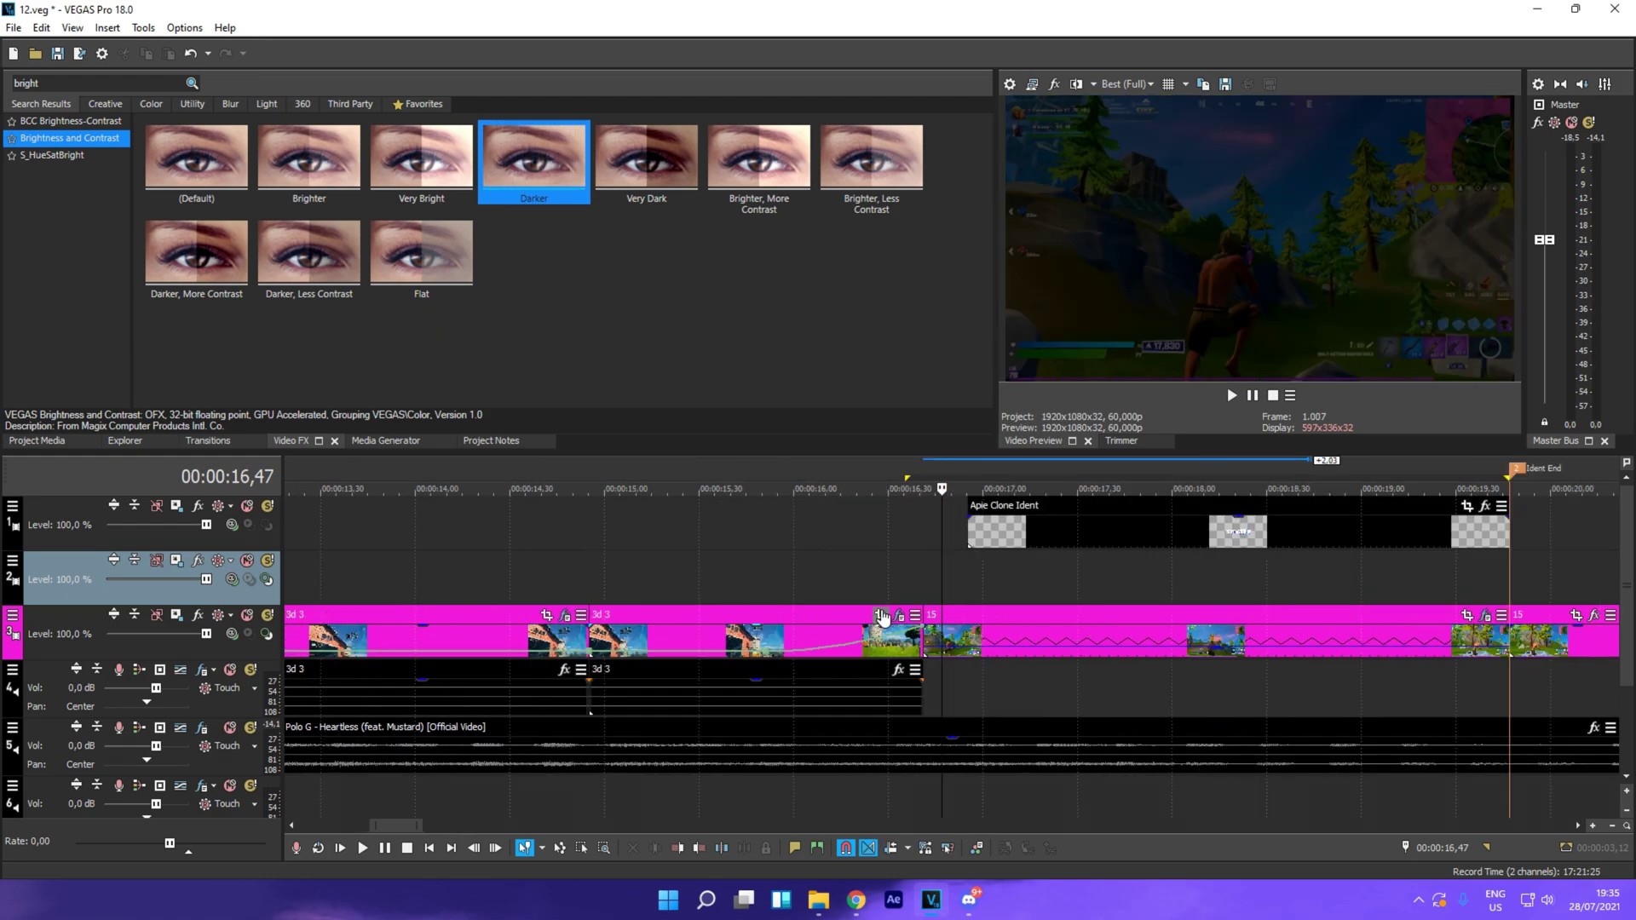
pyautogui.scroll(-3, 1278, 621)
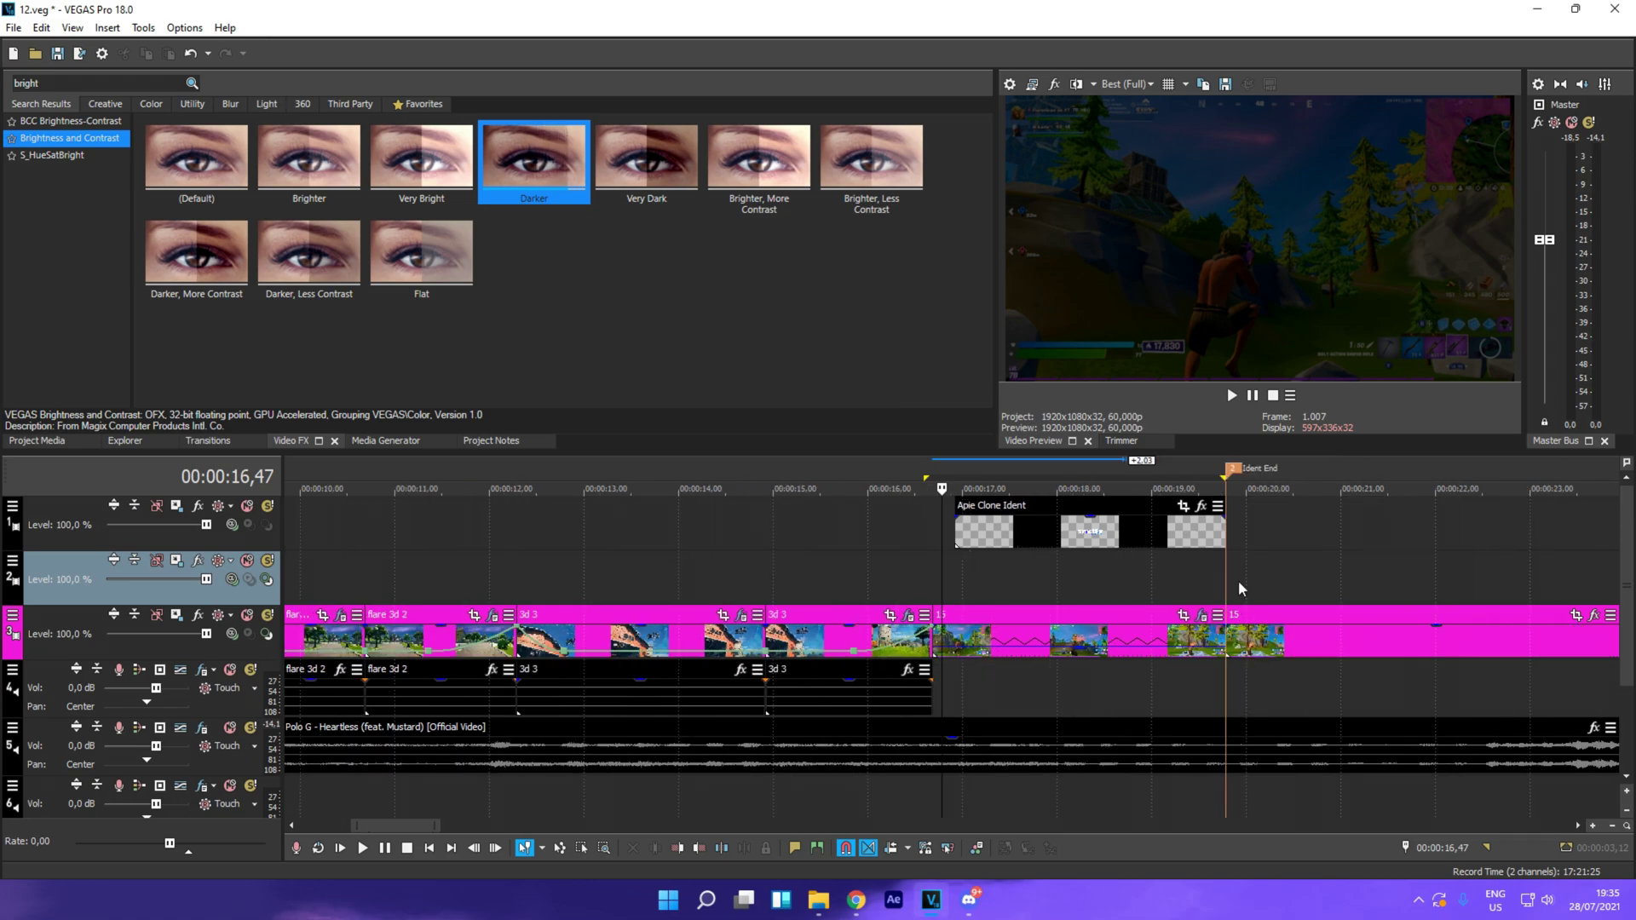
pyautogui.click(1219, 569)
pyautogui.click(1076, 580)
pyautogui.click(933, 571)
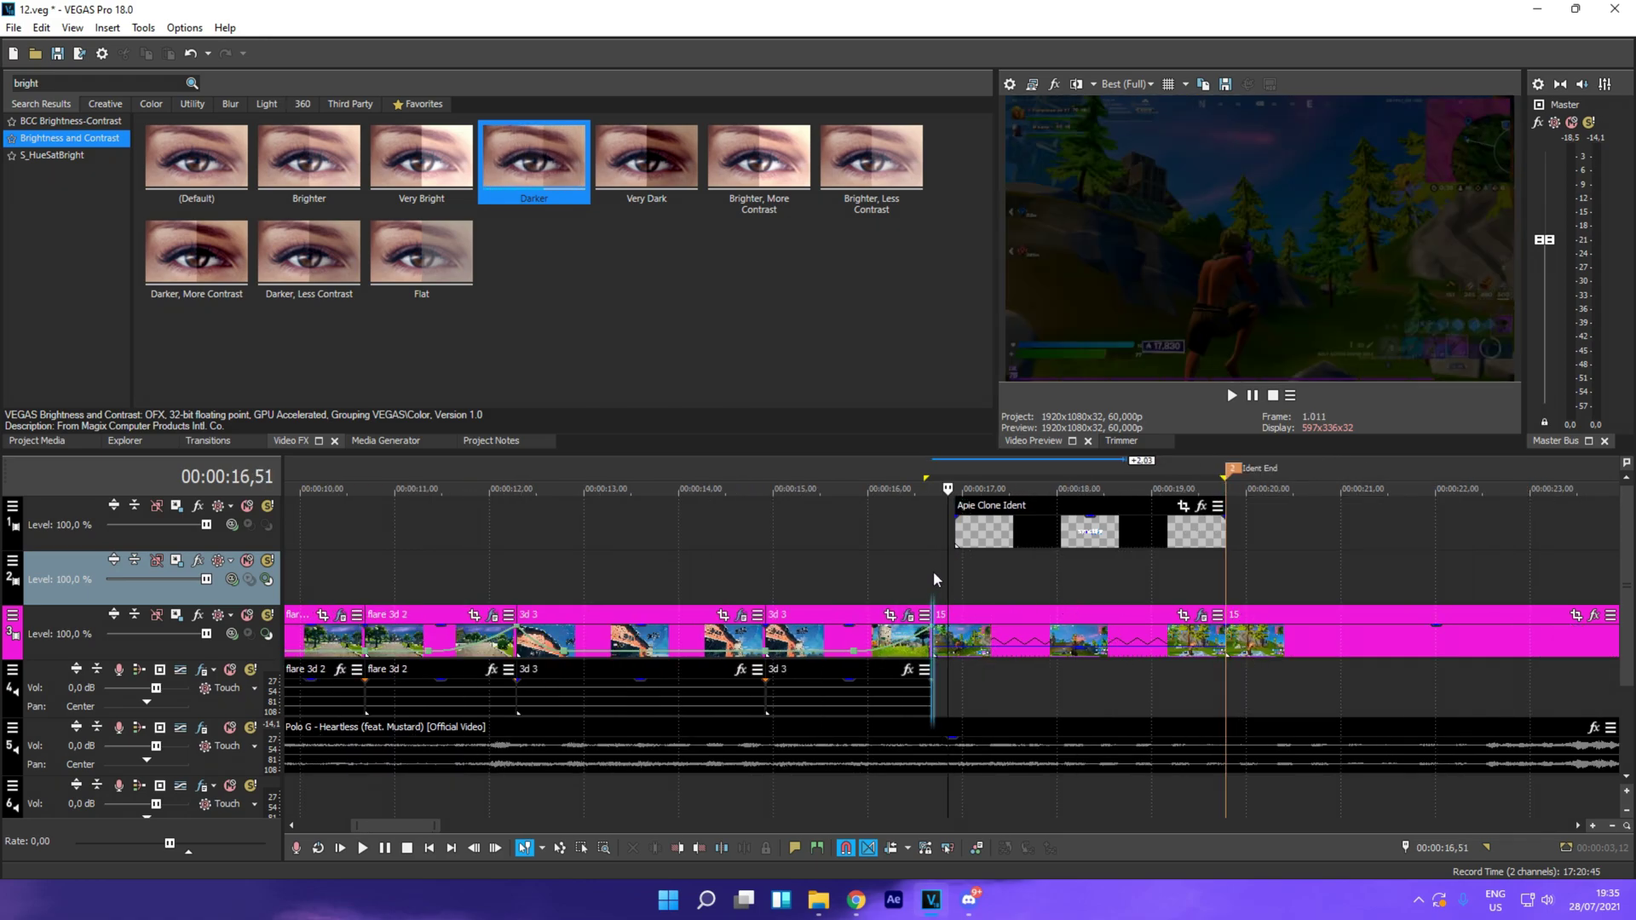
pyautogui.press('space')
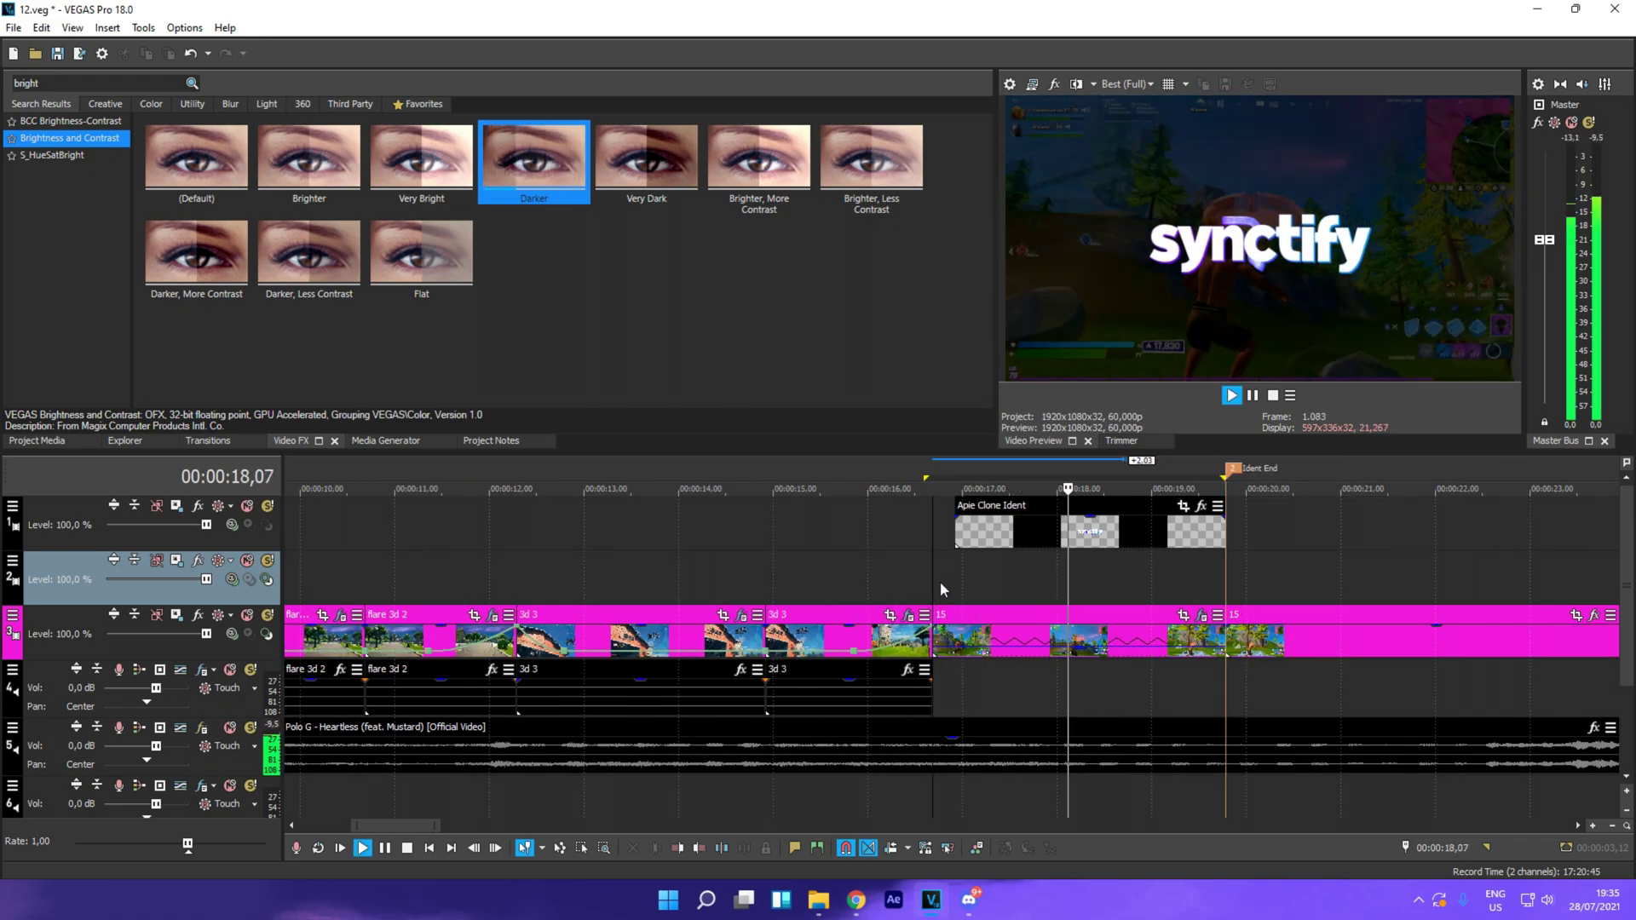
pyautogui.press('space')
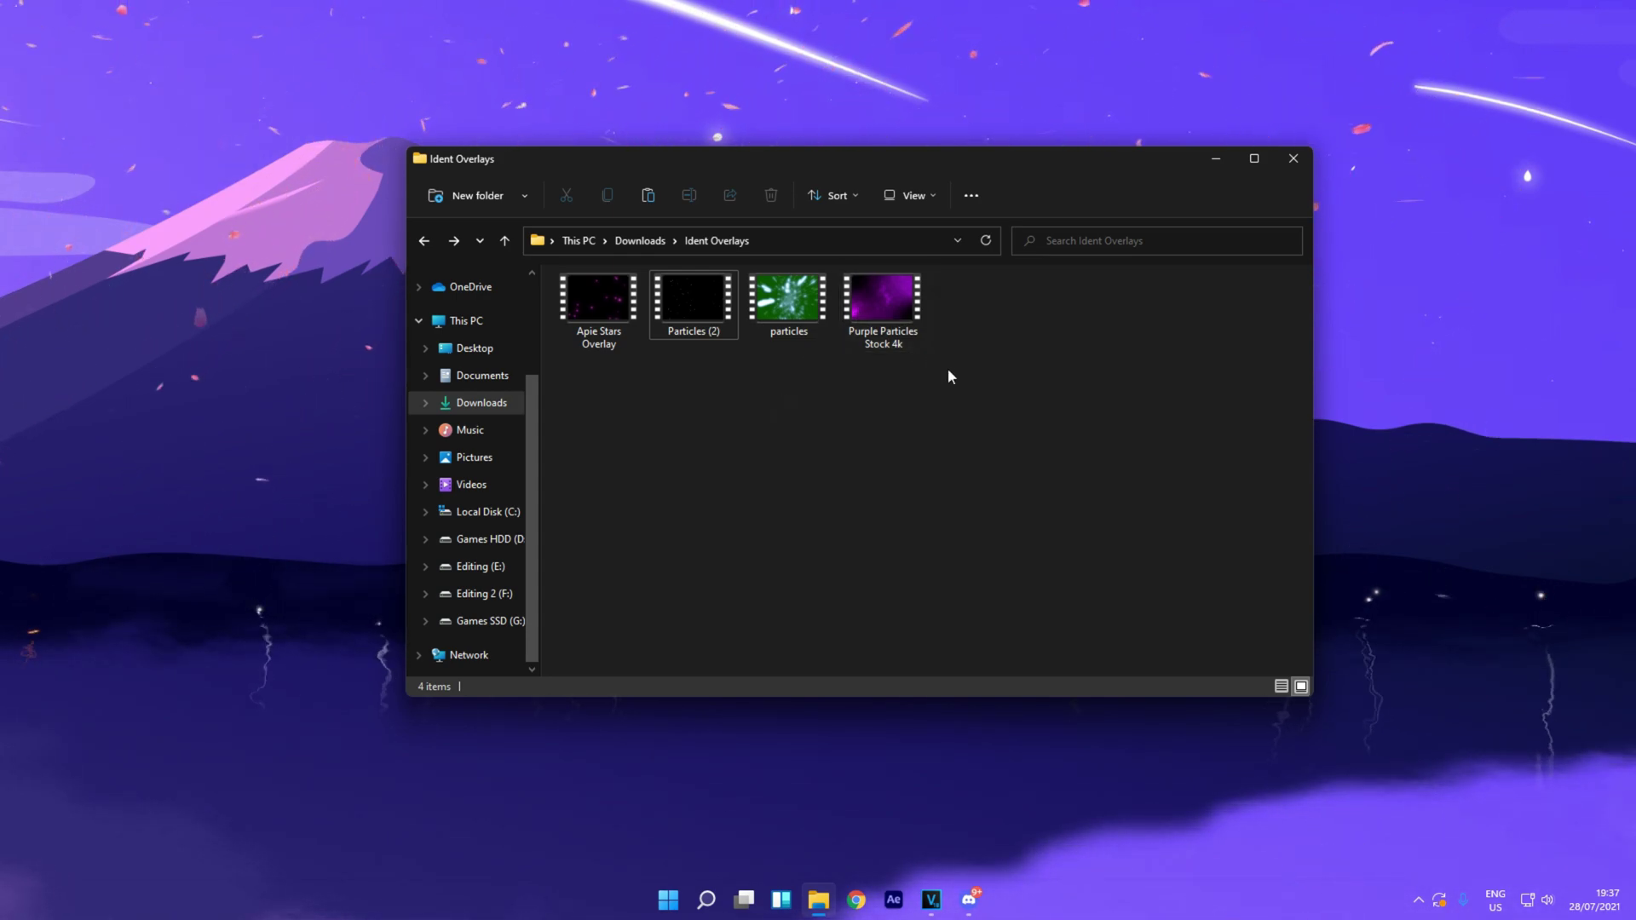
# Step: Drag the Ident Overlays Explorer window toward the left edge of the desktop
pyautogui.moveTo(905, 170); pyautogui.dragTo(675, 173)
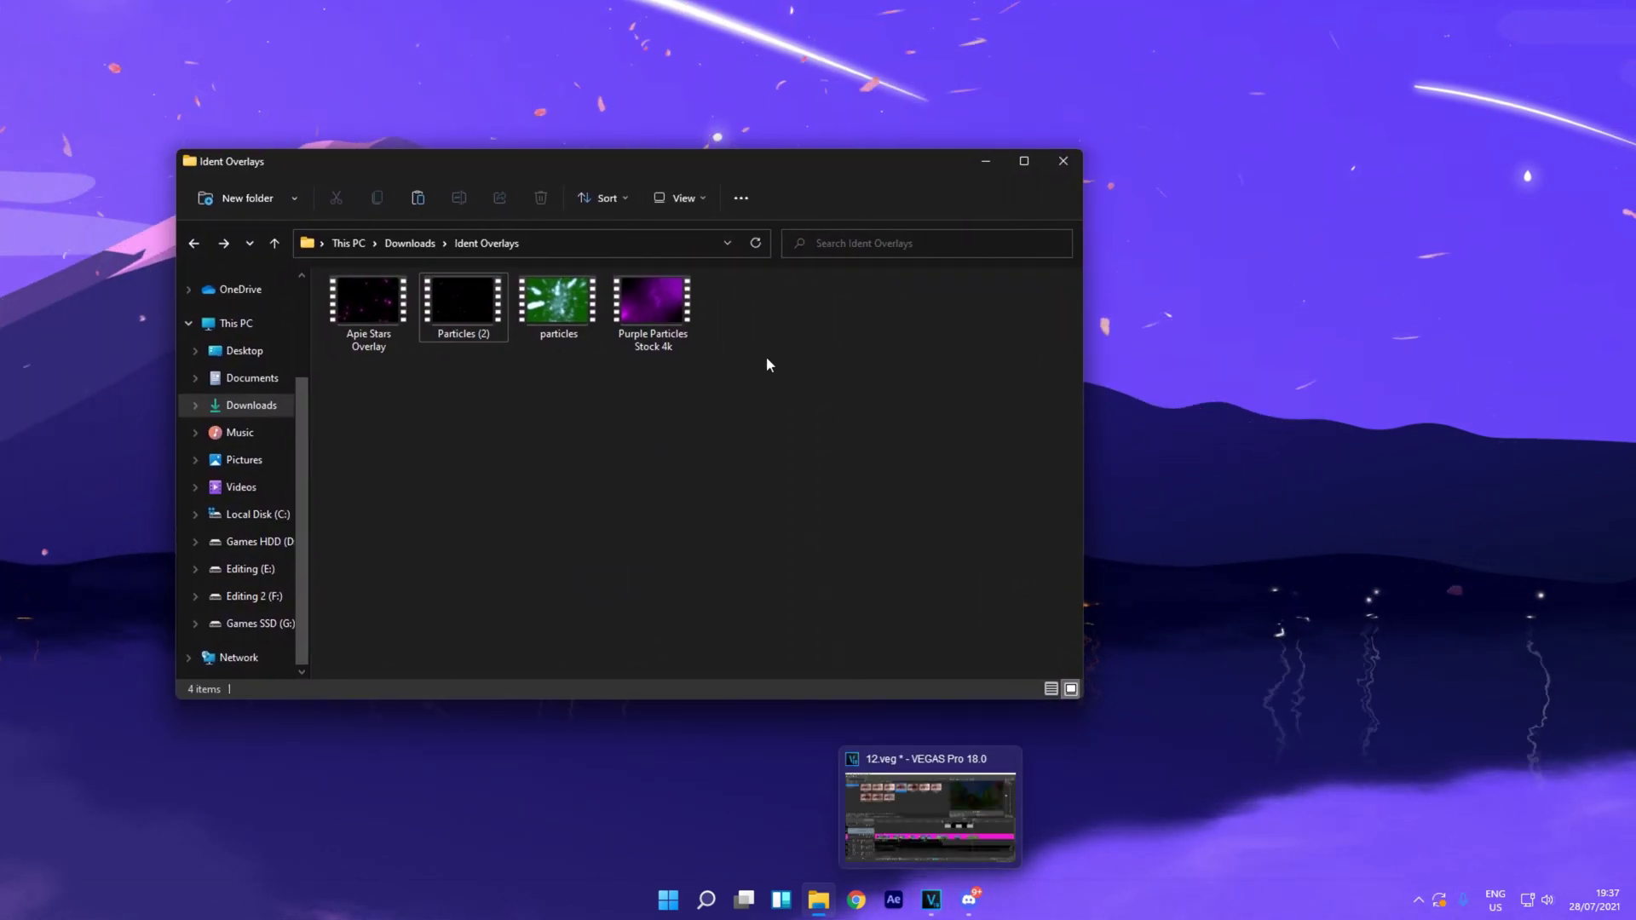
# Step: Drop Purple Particles Stock 4k onto a track above the gameplay at the 16.50 s ident start, then open its audio track's menu
pyautogui.moveTo(588, 164); pyautogui.dragTo(0, 74)
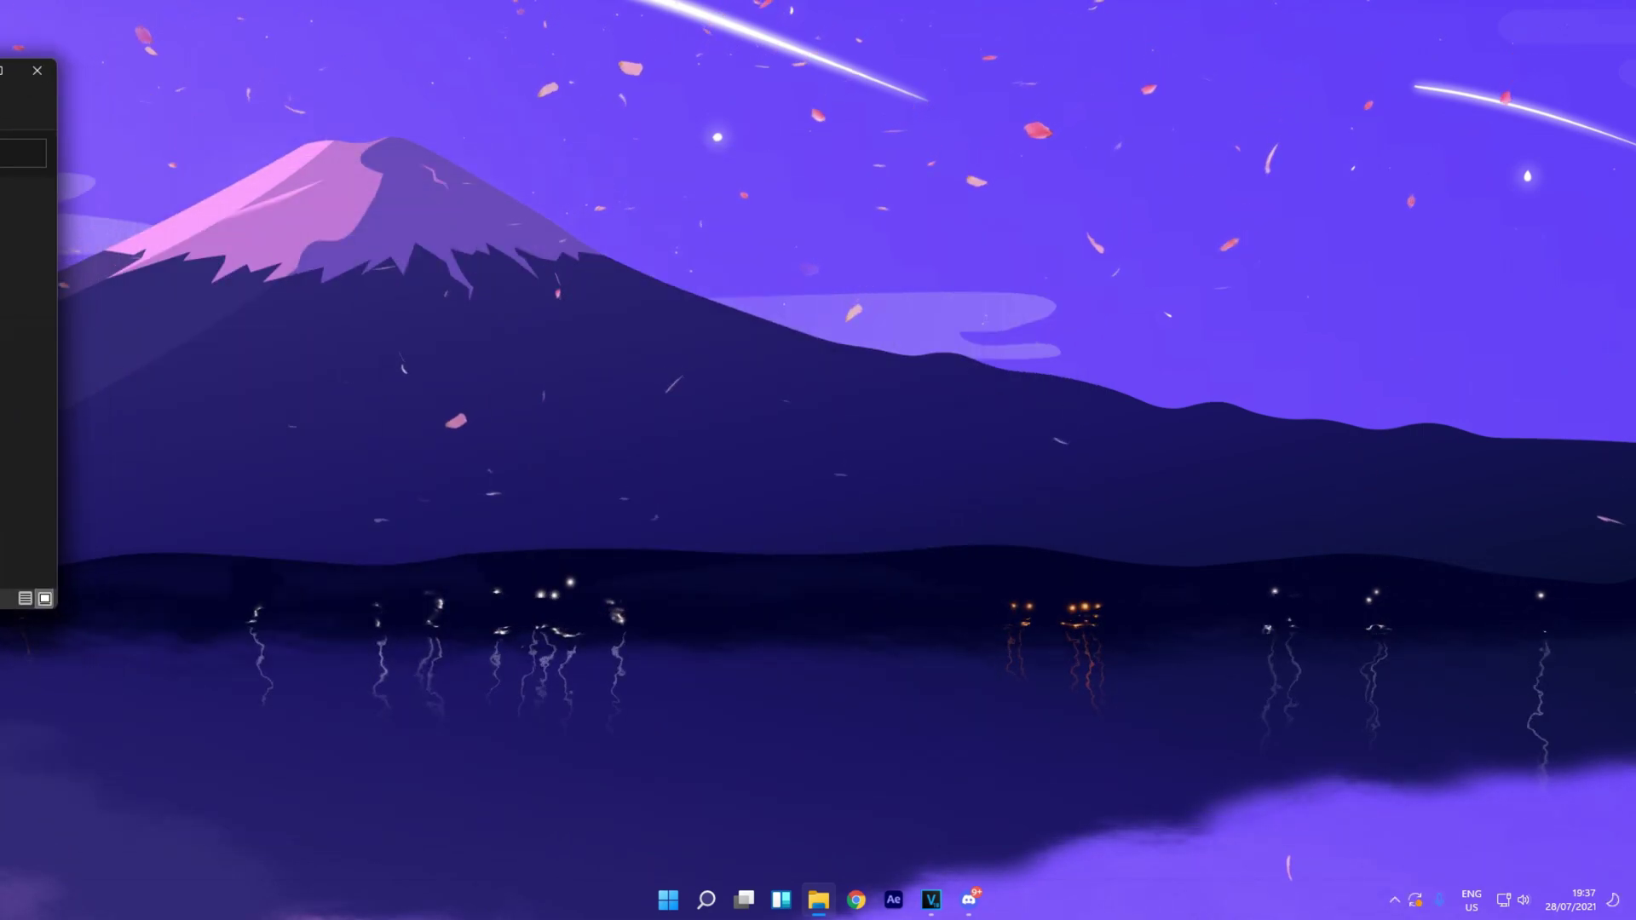
pyautogui.click(932, 899)
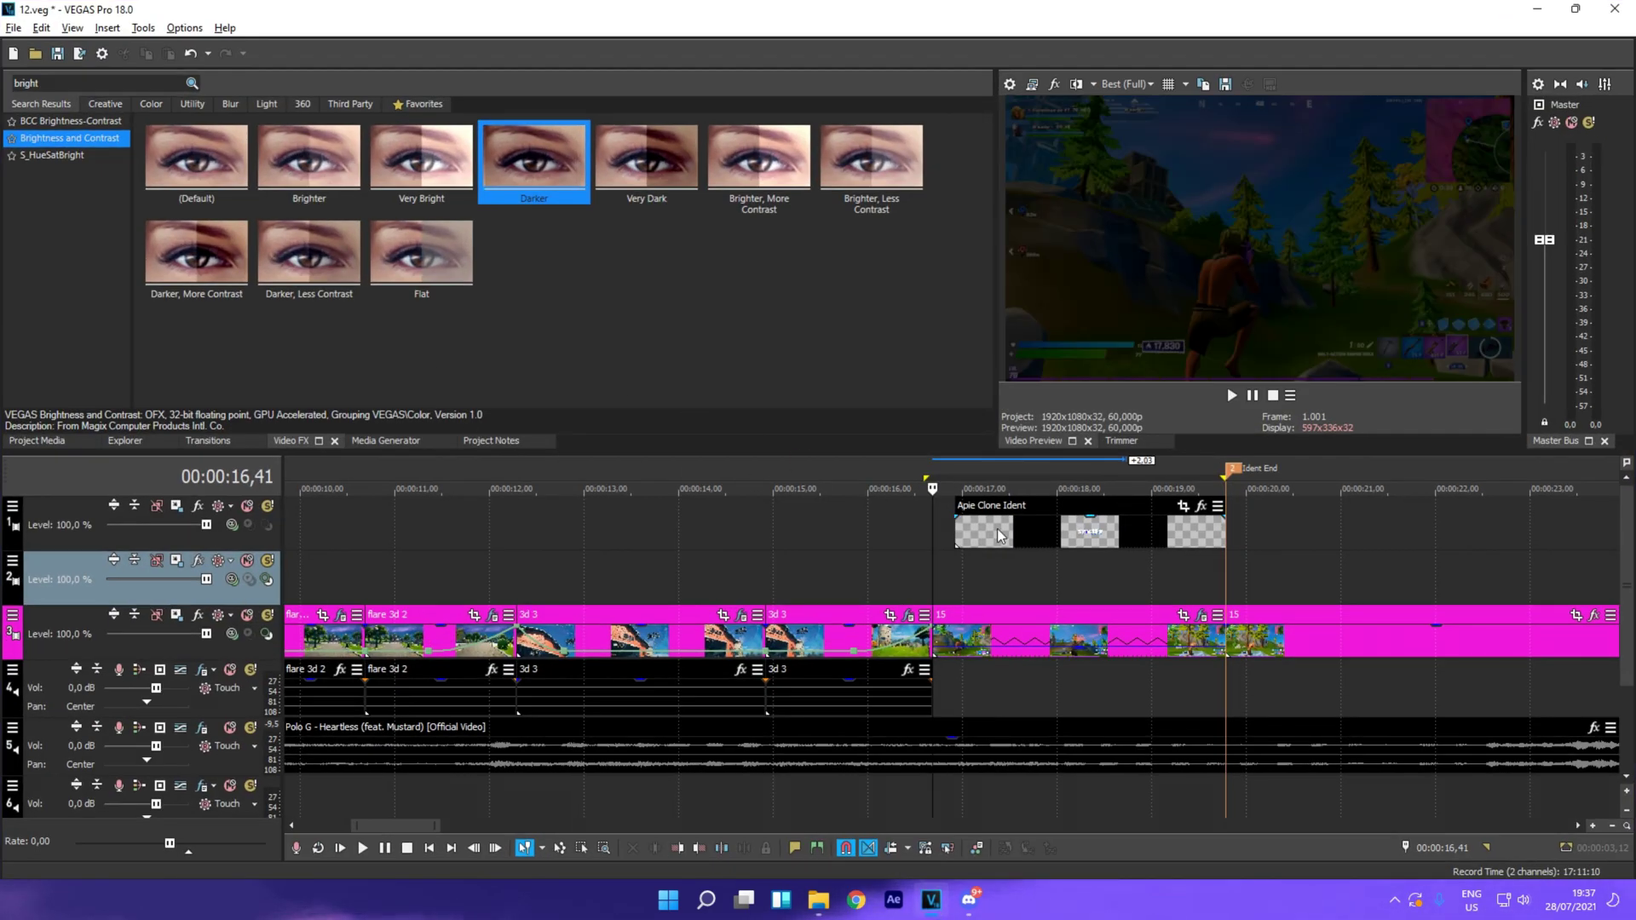
pyautogui.click(948, 559)
pyautogui.scroll(-2, 980, 562)
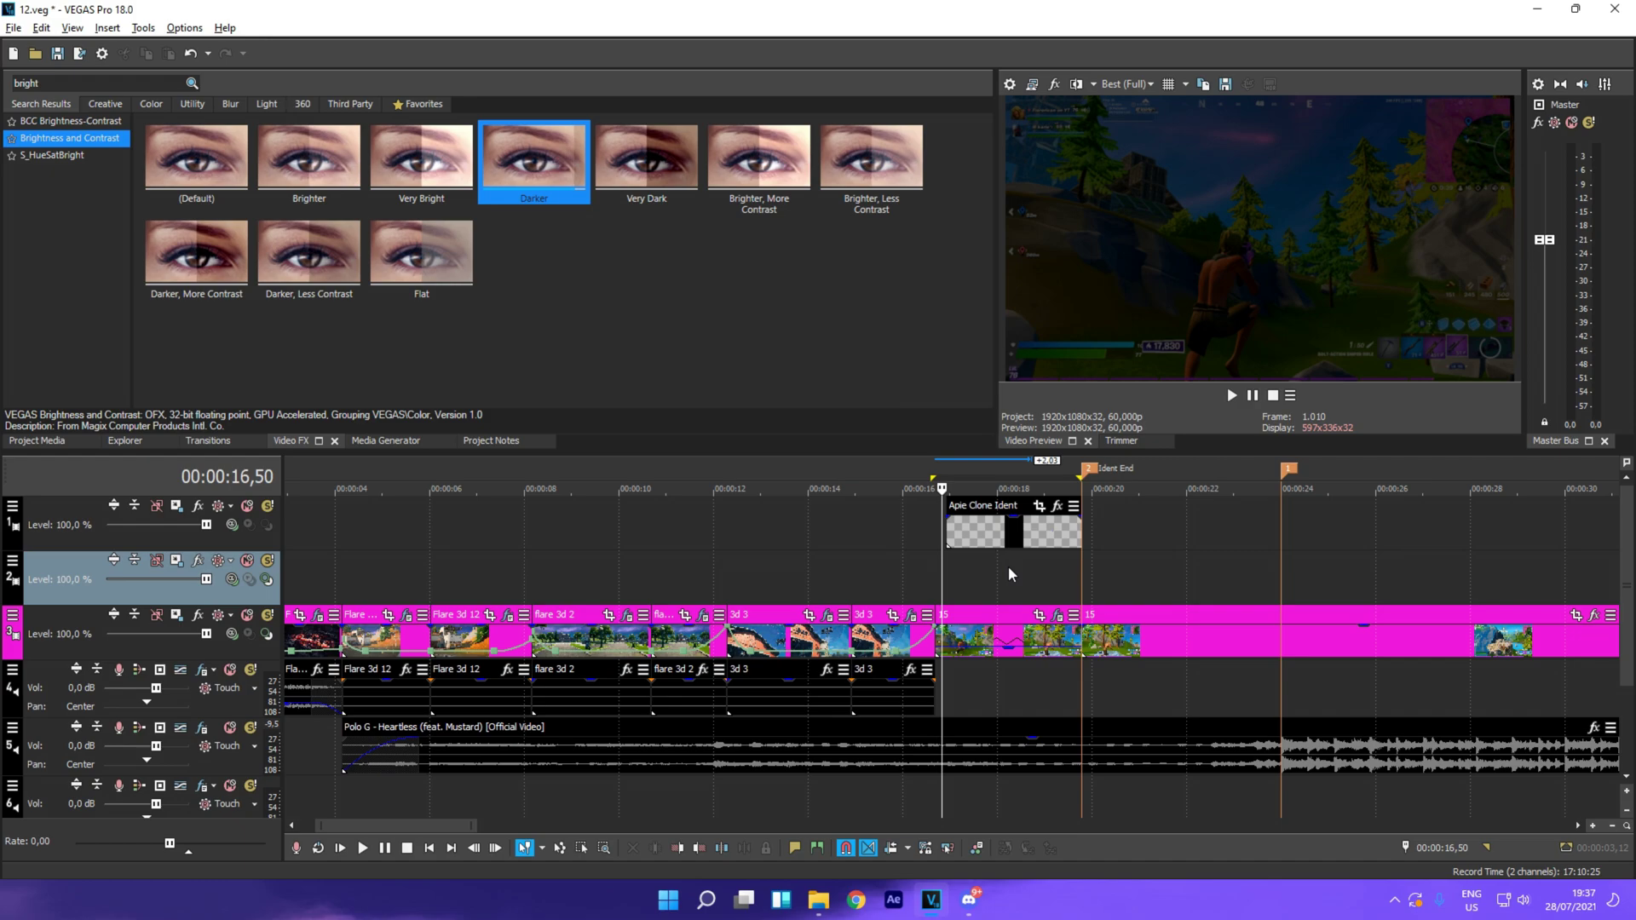
pyautogui.scroll(4, 1014, 597)
pyautogui.scroll(-3, 995, 624)
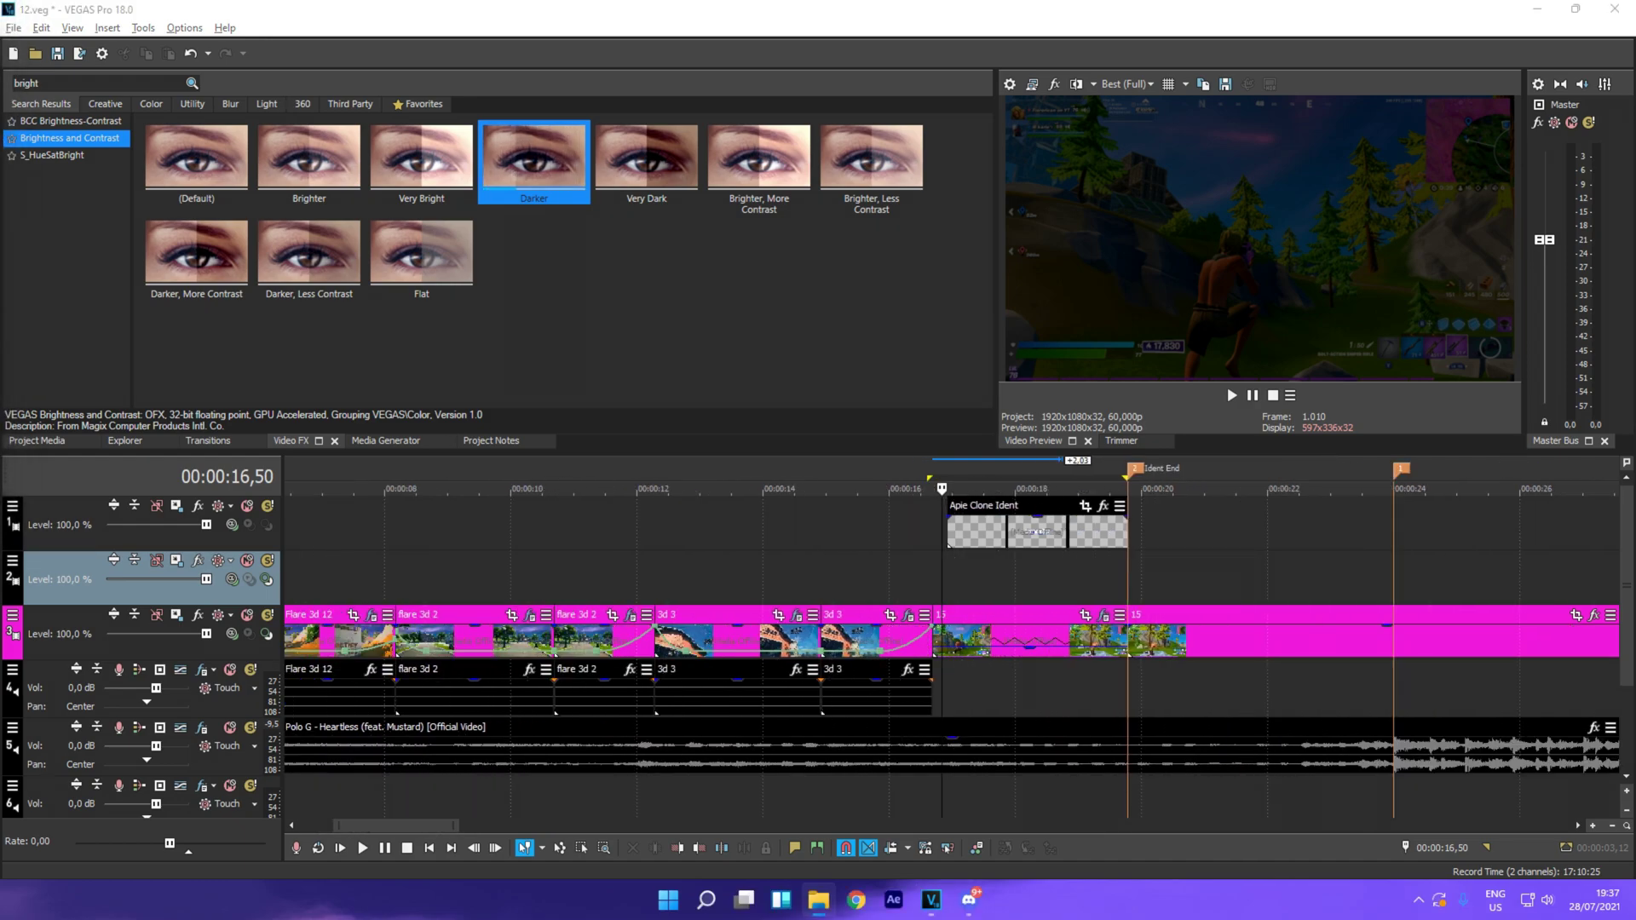
pyautogui.moveTo(867, 605); pyautogui.dragTo(943, 582)
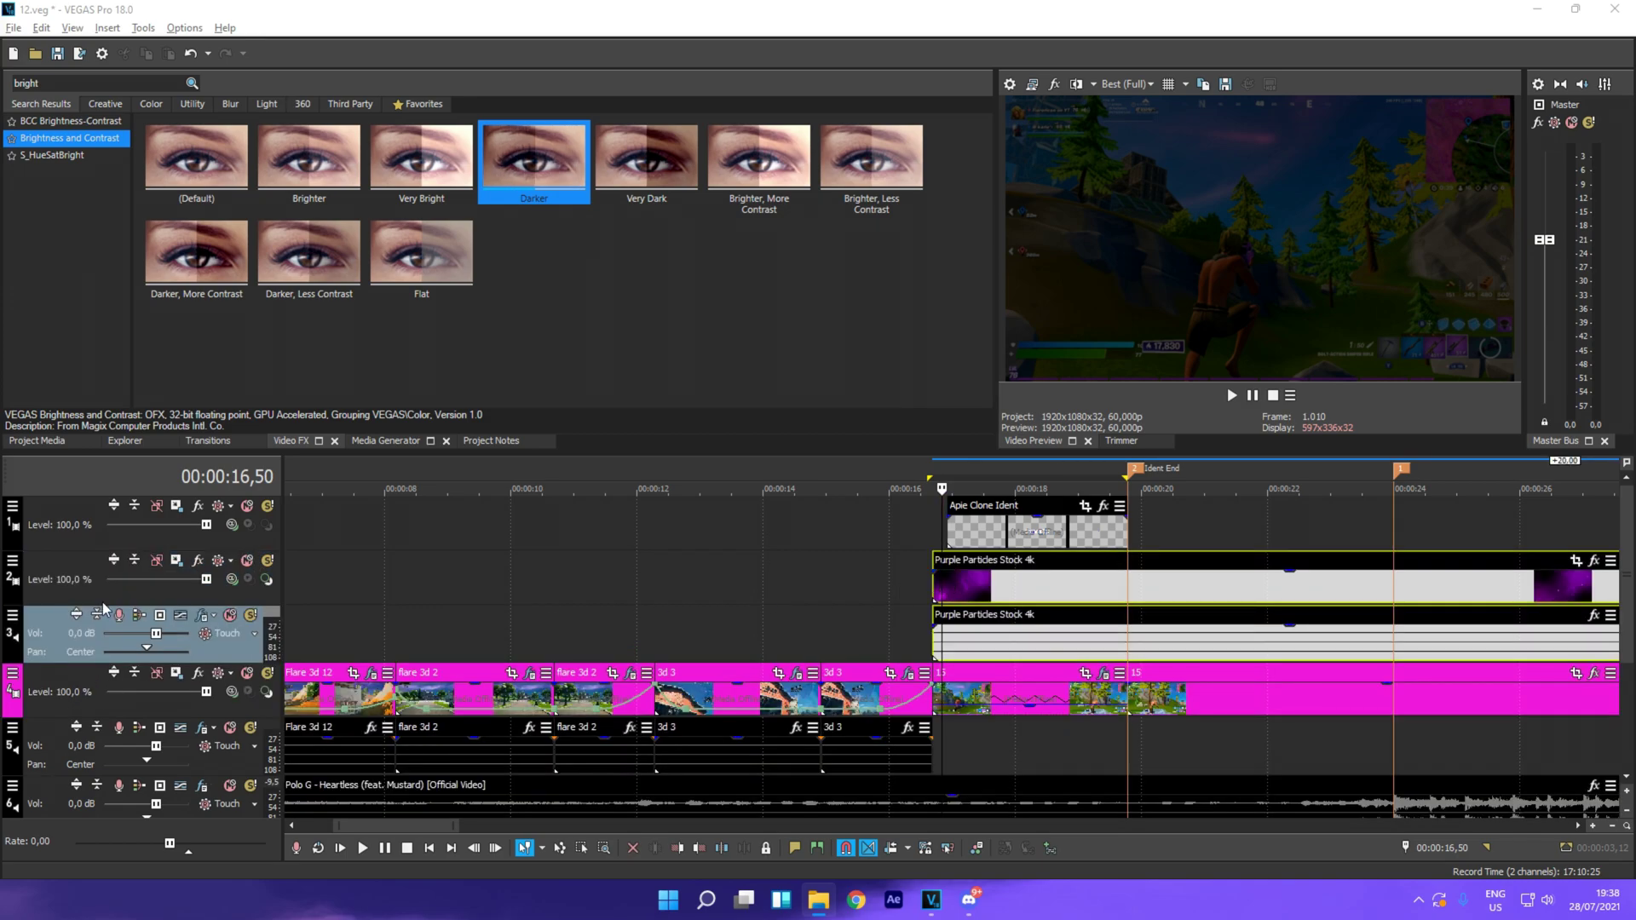
pyautogui.rightClick(48, 621)
# Step: Delete the particles' audio track and show all track header controls
pyautogui.click(102, 314)
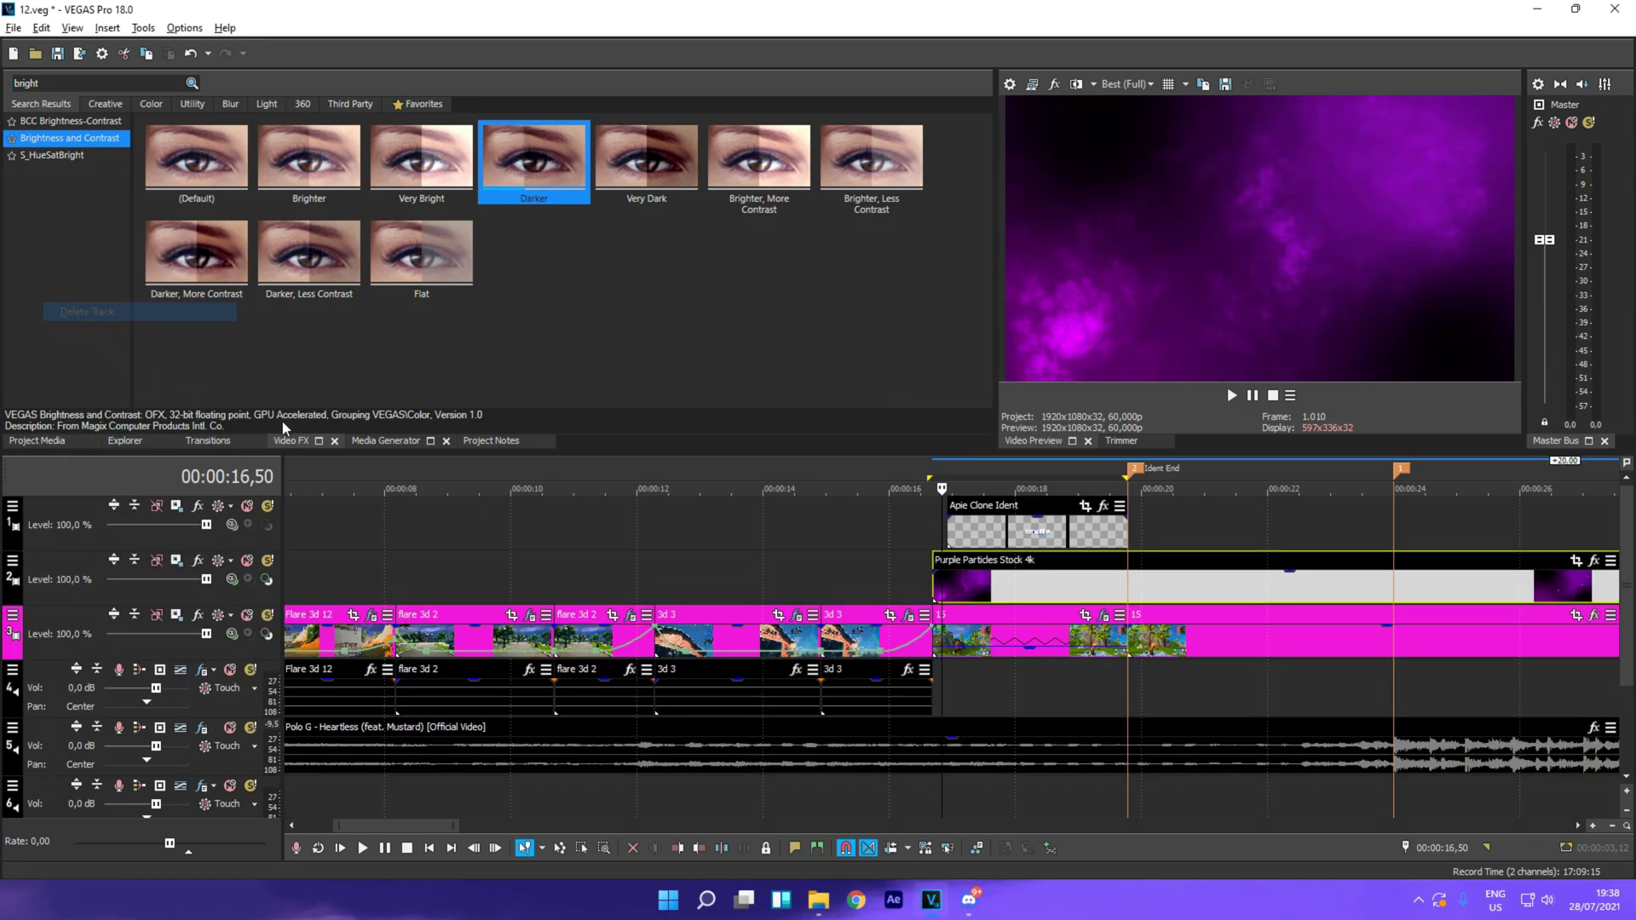
pyautogui.click(13, 563)
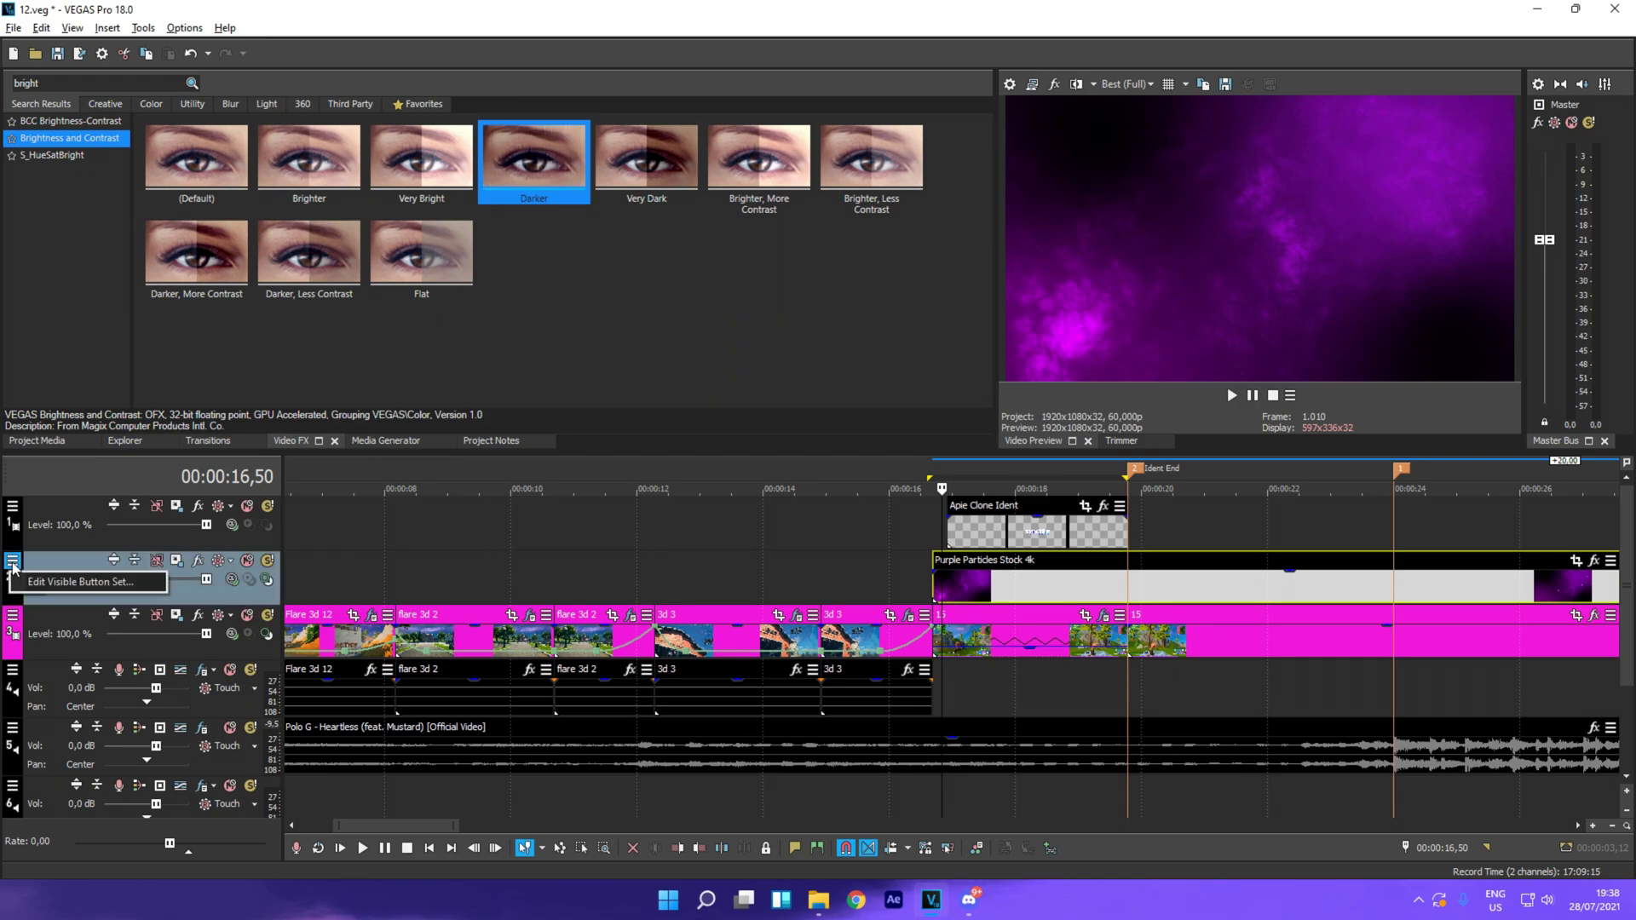
pyautogui.click(68, 603)
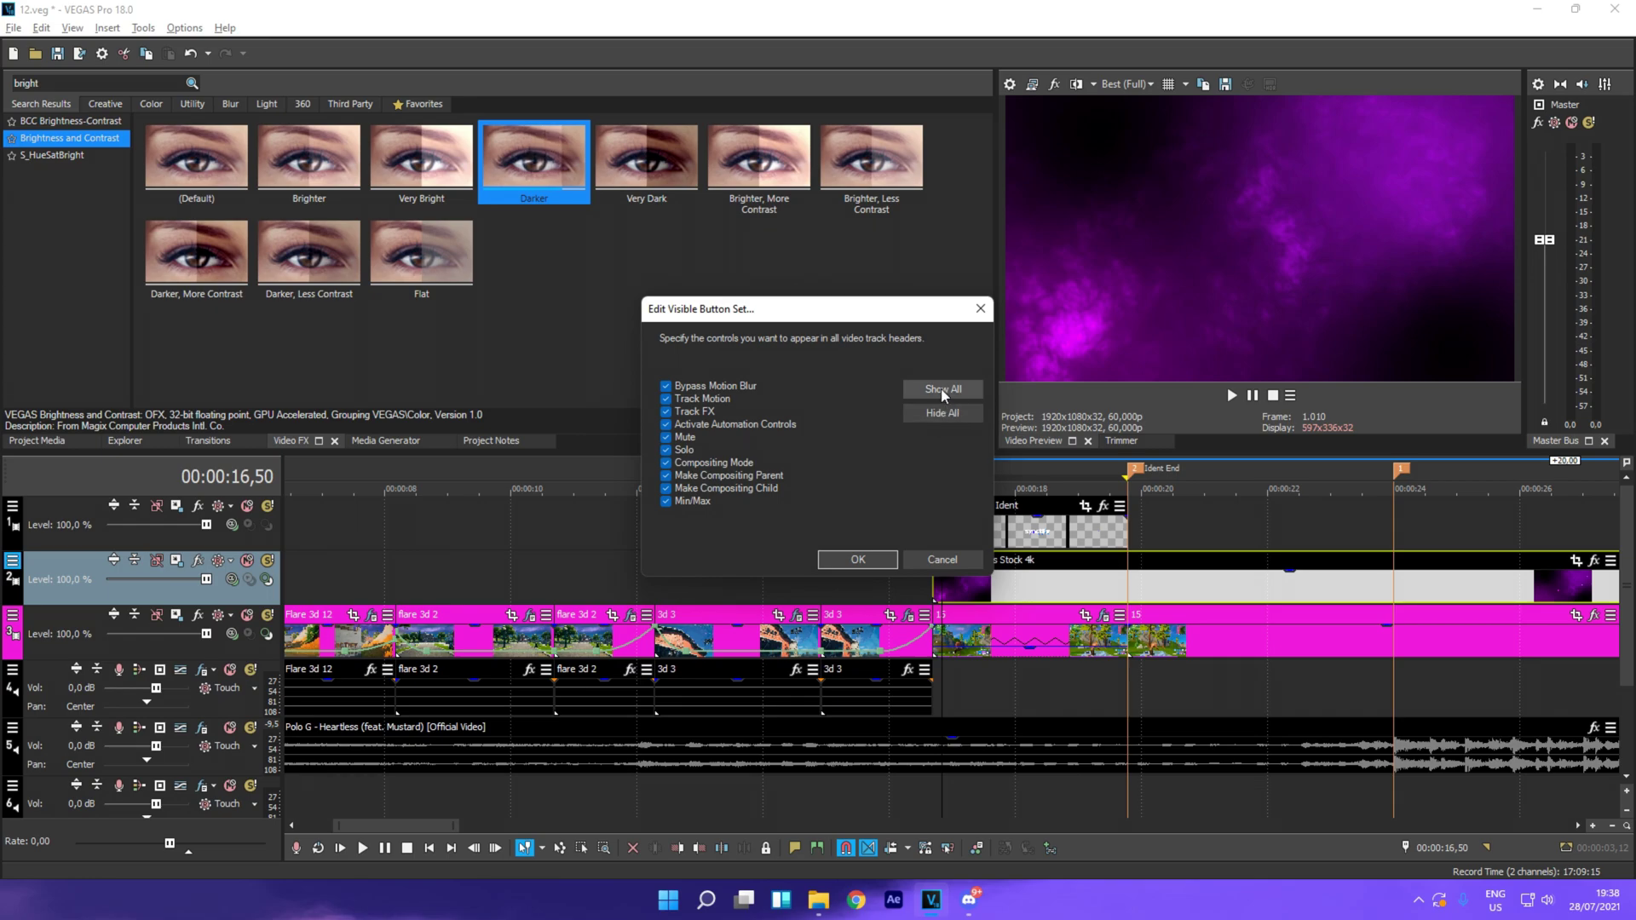
pyautogui.click(858, 560)
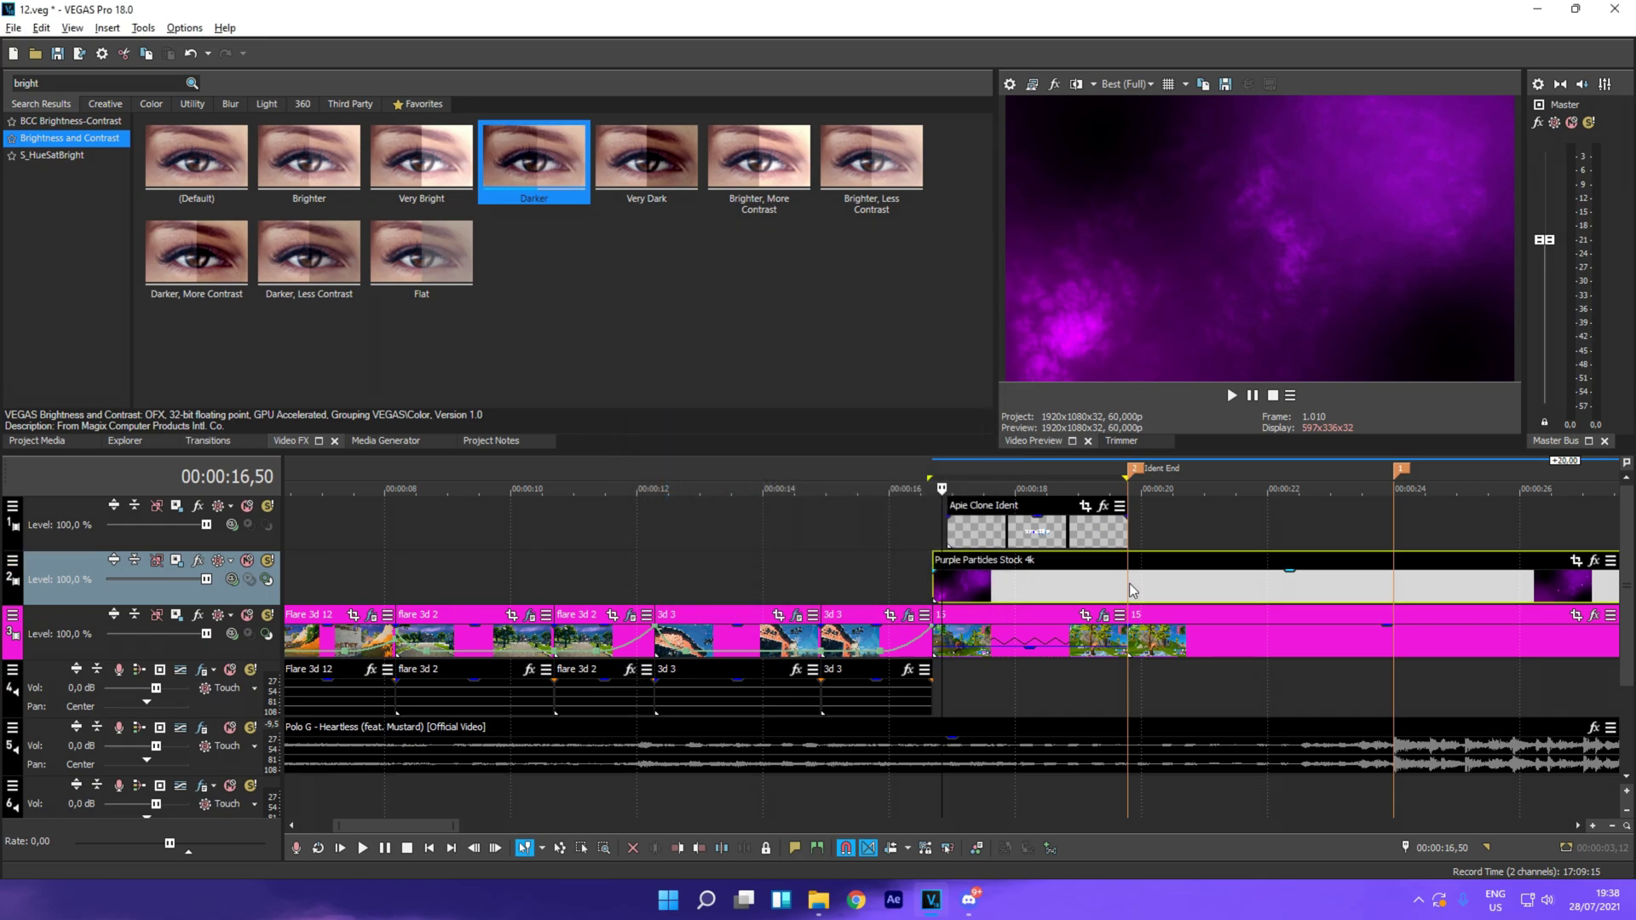
# Step: Set the particles track to Screen compositing and lower the clip's opacity to about 26%
pyautogui.click(231, 580)
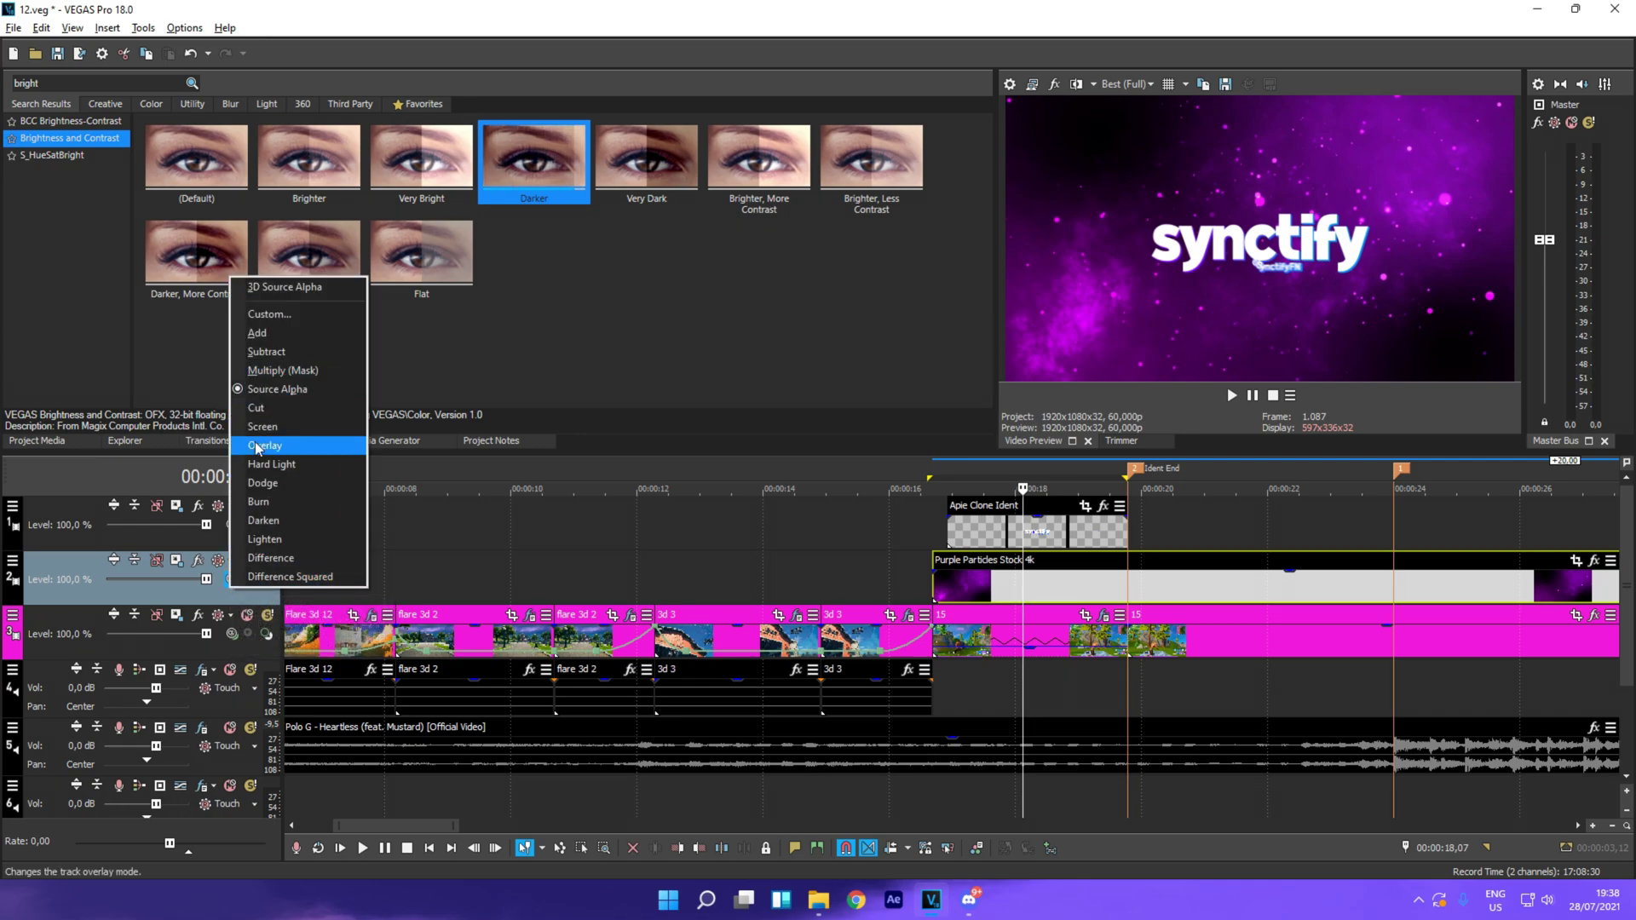
pyautogui.click(264, 426)
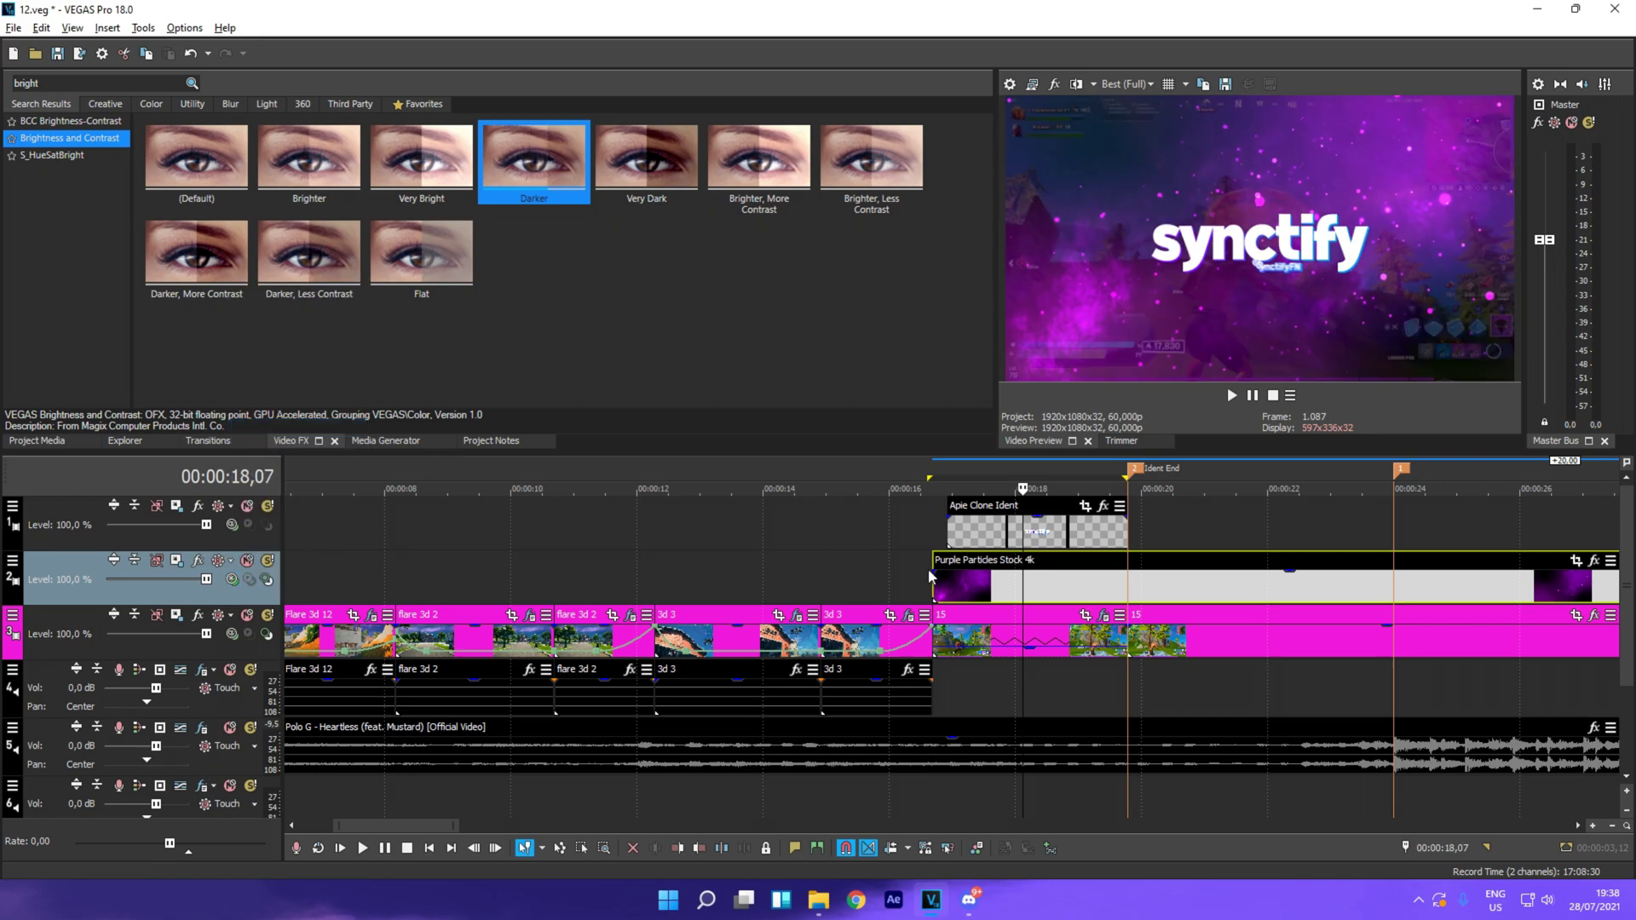
pyautogui.moveTo(1070, 571); pyautogui.dragTo(1073, 595)
# Step: Split the particles clip at the ident's end and delete the leftover piece
pyautogui.click(933, 542)
pyautogui.scroll(5, 938, 545)
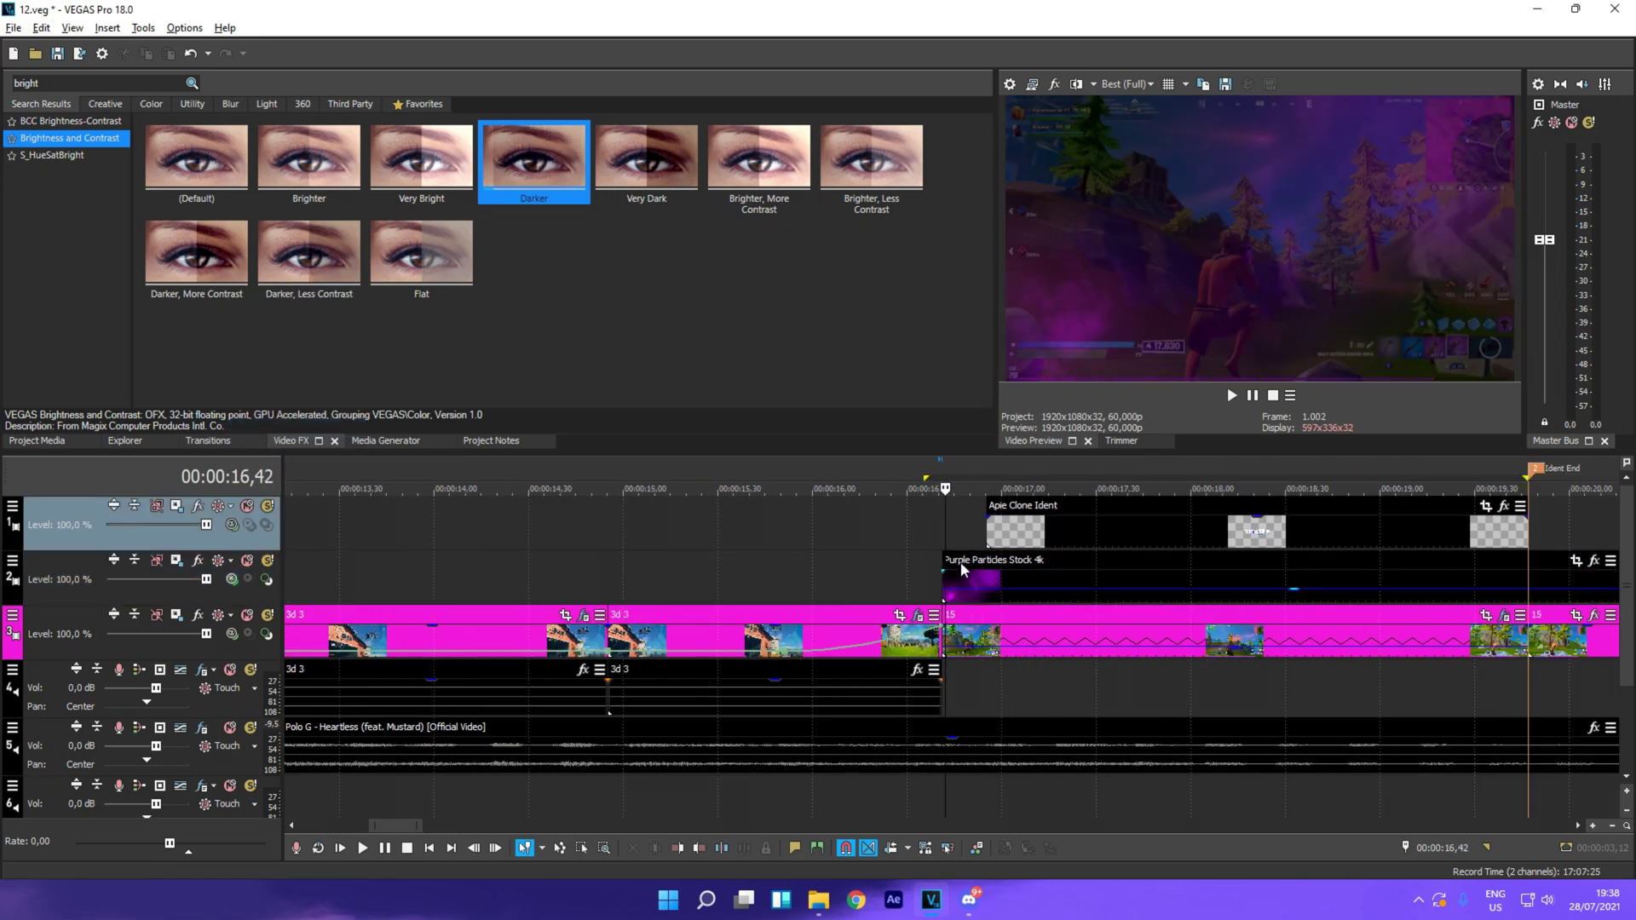
pyautogui.press('space')
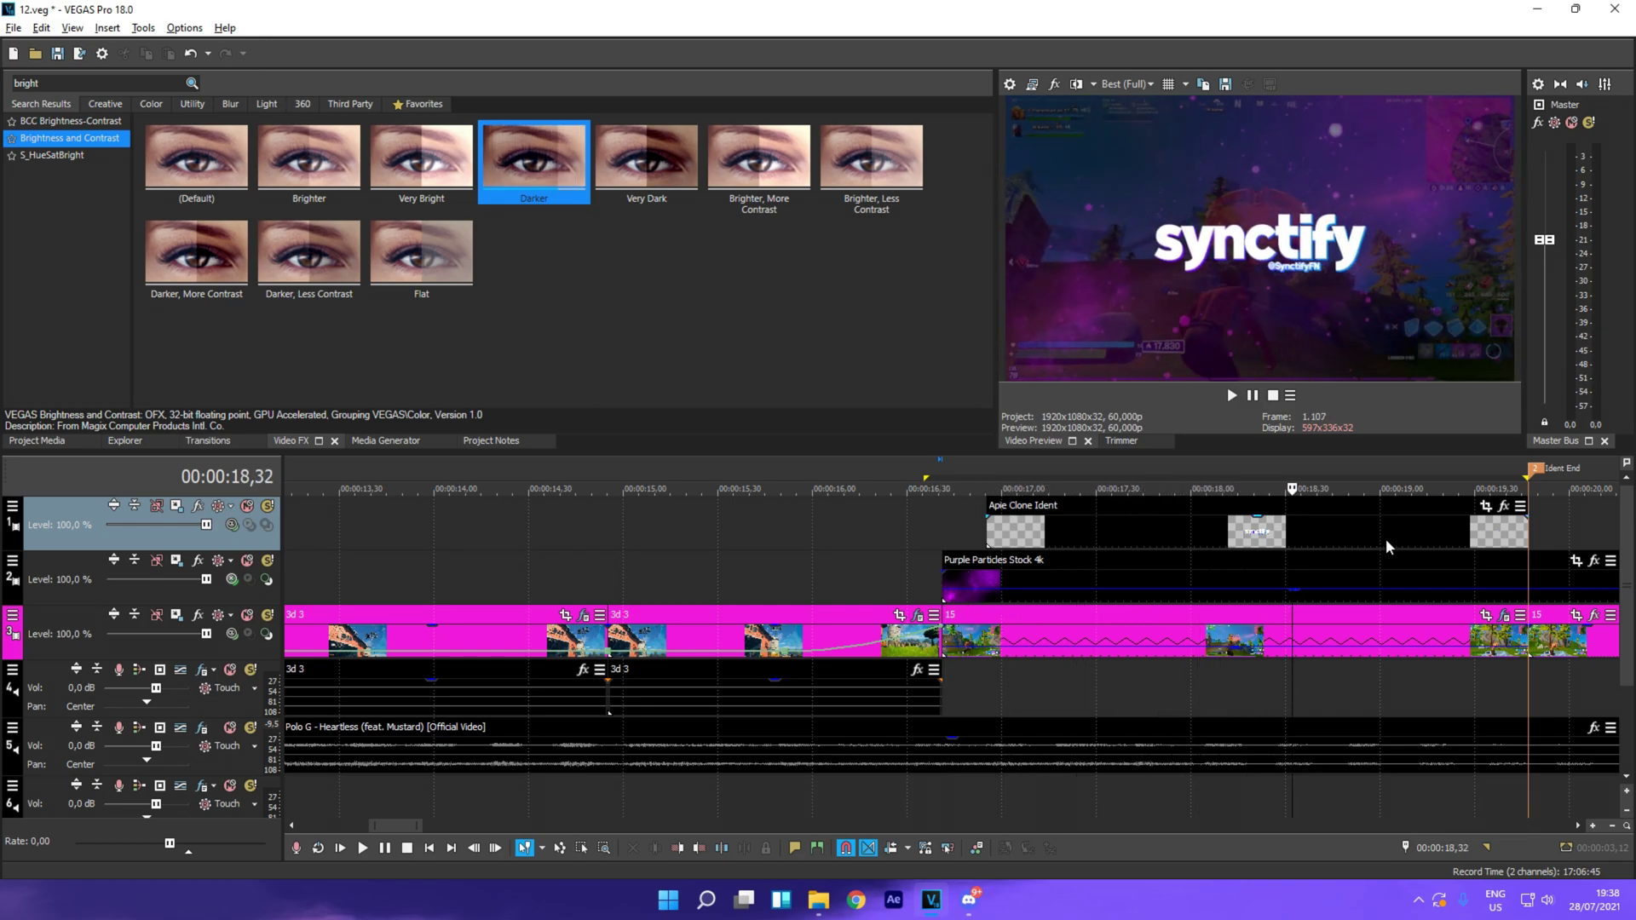
pyautogui.click(1529, 590)
pyautogui.press('s')
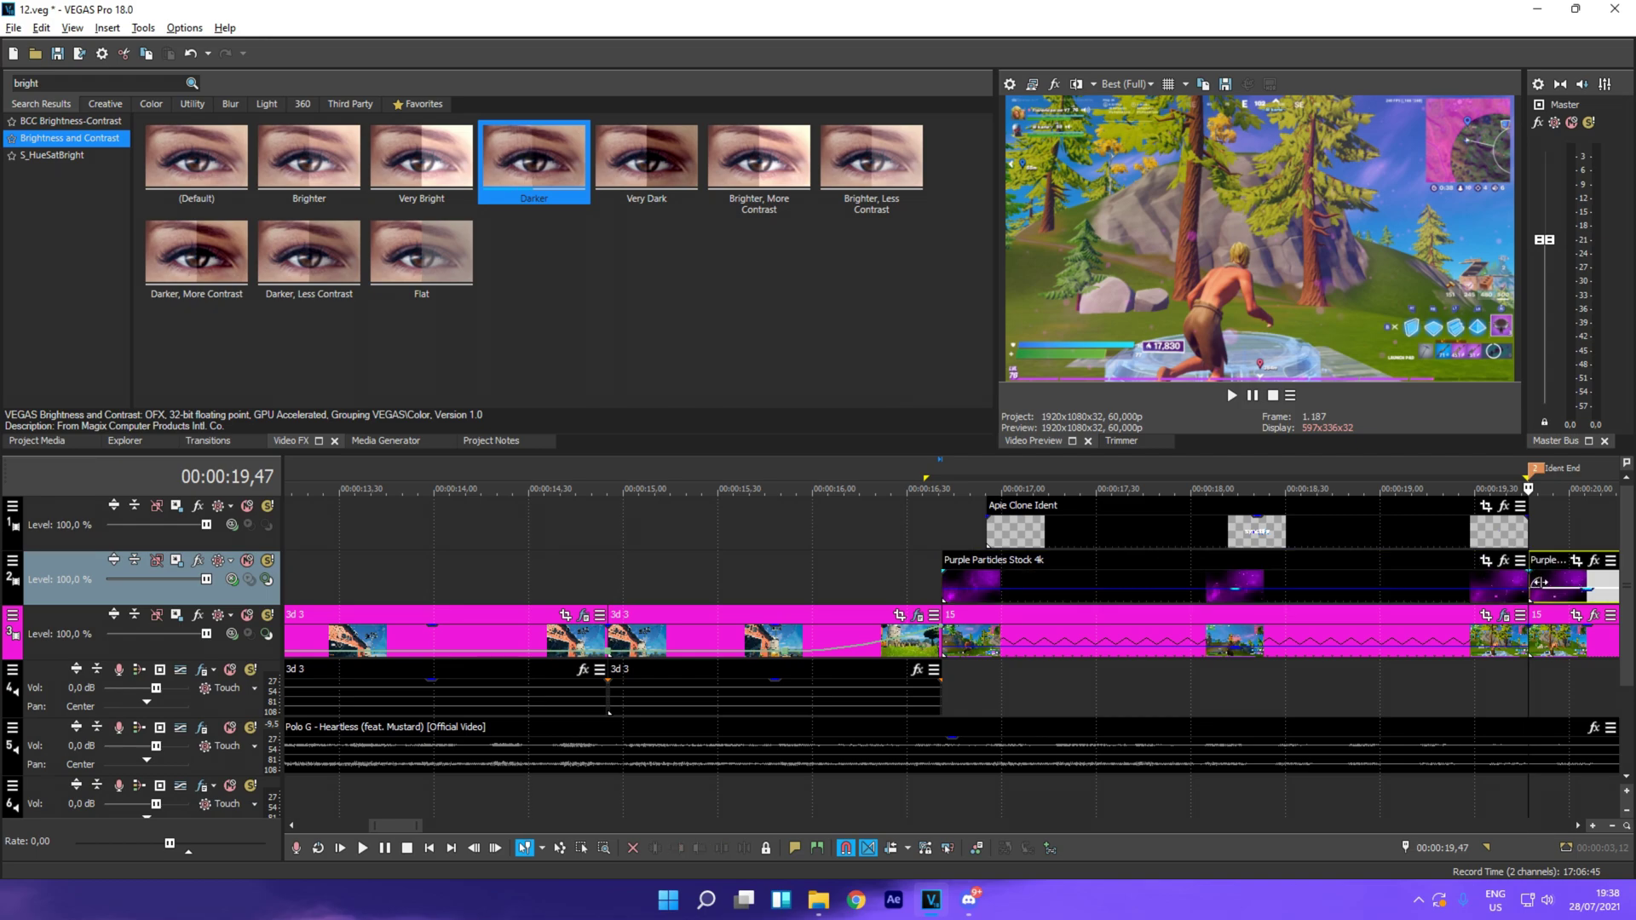
pyautogui.press('Delete')
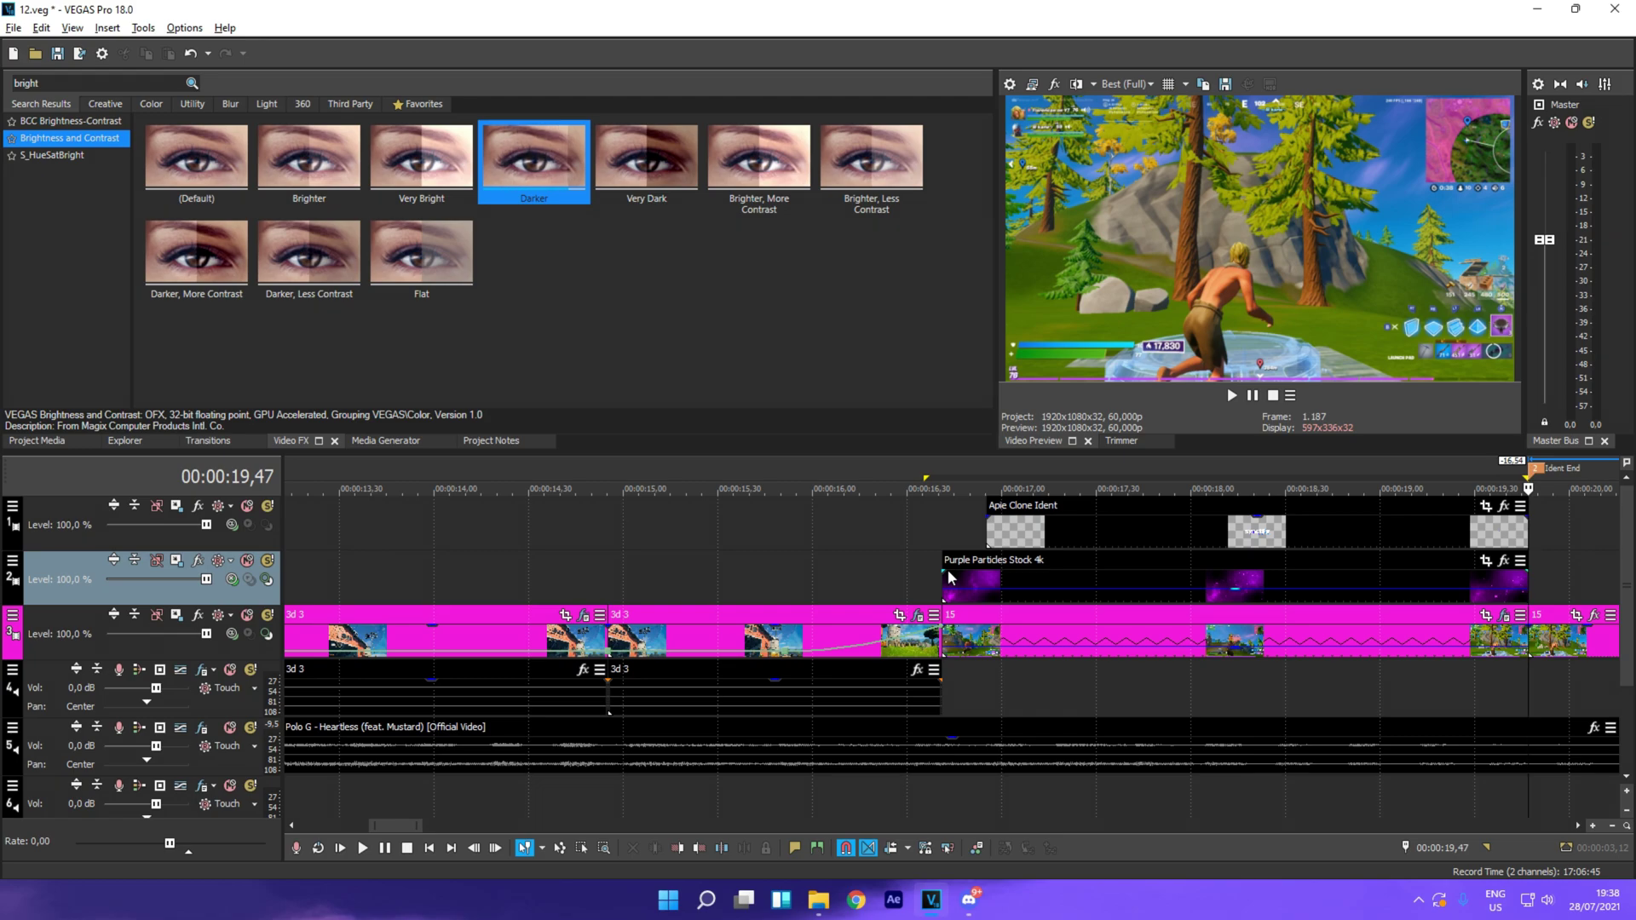
# Step: Set the particles clip's opacity to 31% and add a 0.37 s fade-in
pyautogui.click(970, 535)
pyautogui.press('space')
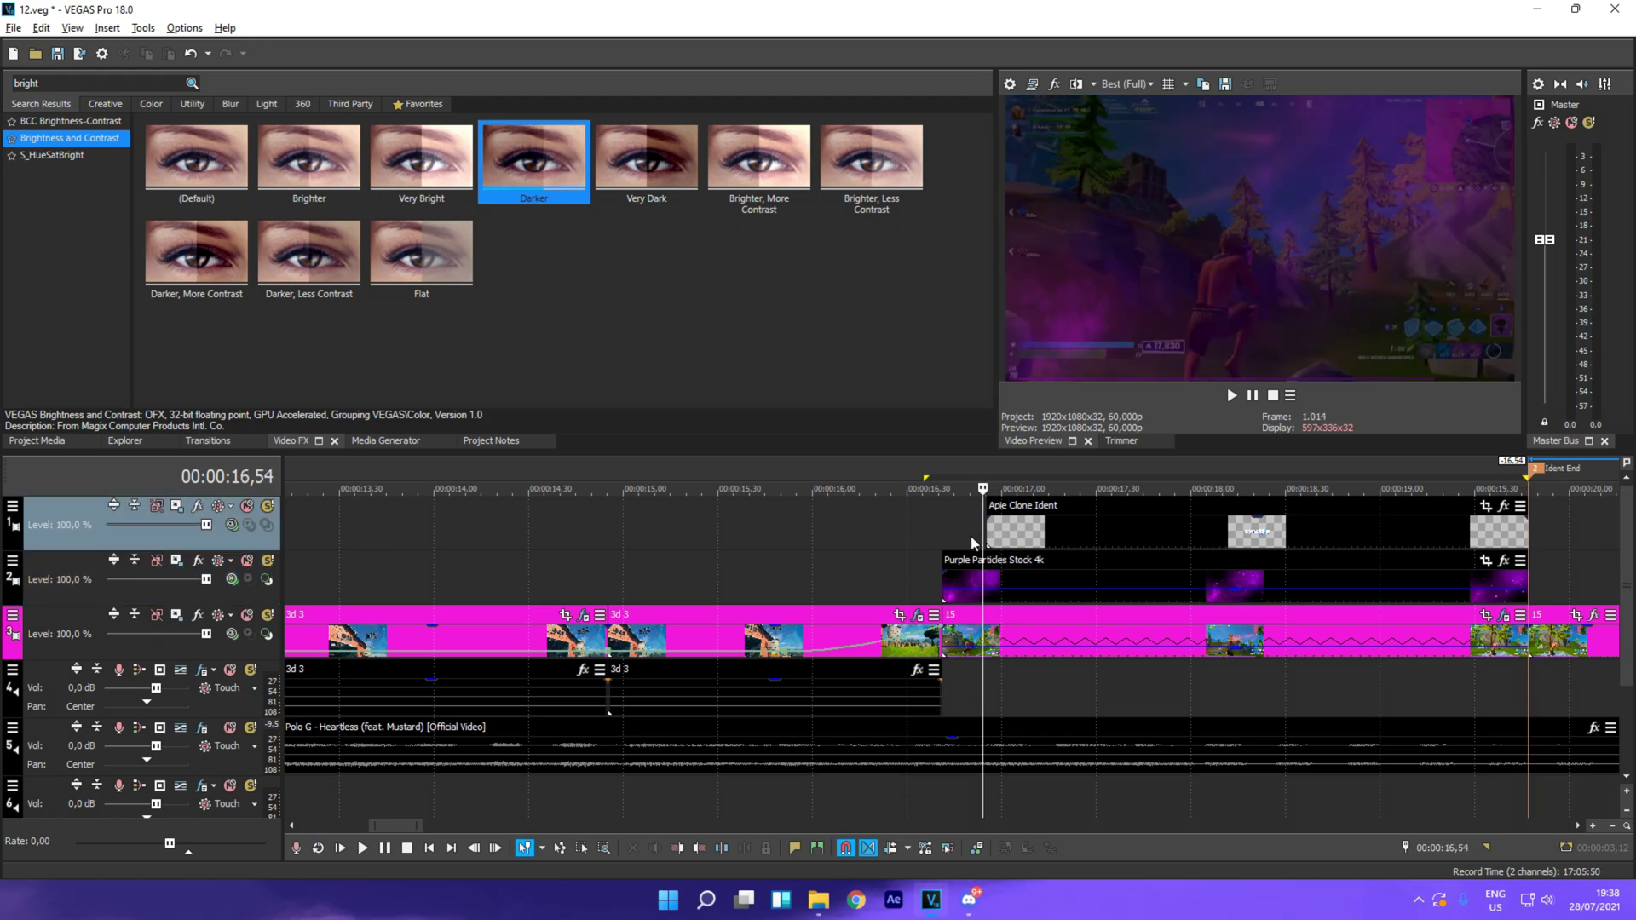
pyautogui.press('Return')
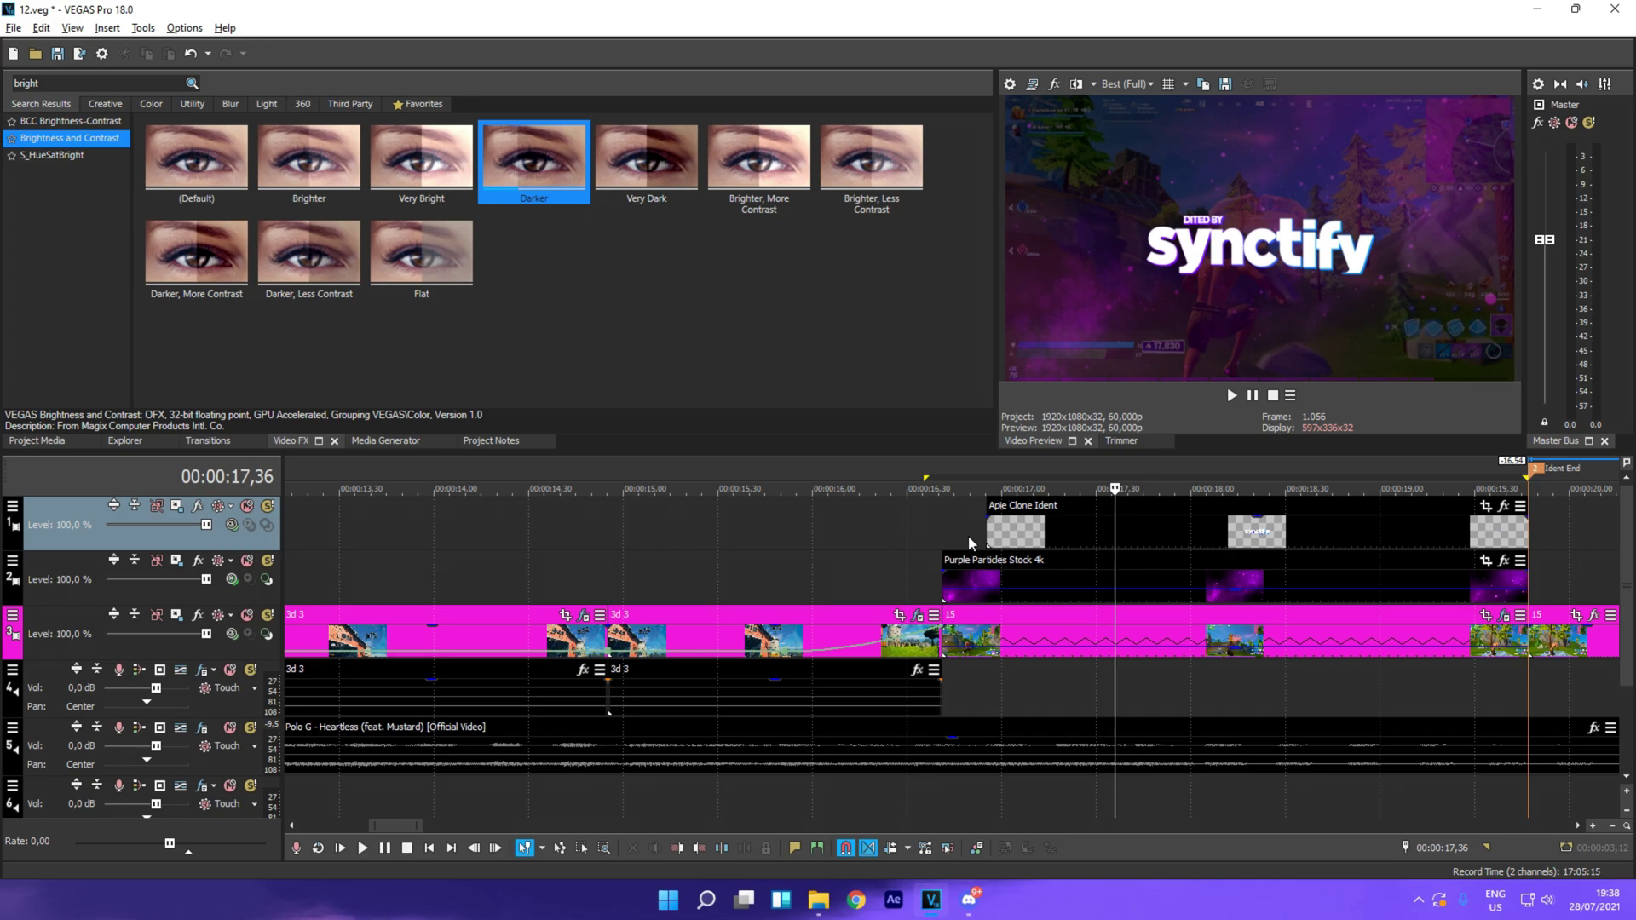
pyautogui.scroll(-3, 813, 555)
pyautogui.scroll(3, 814, 559)
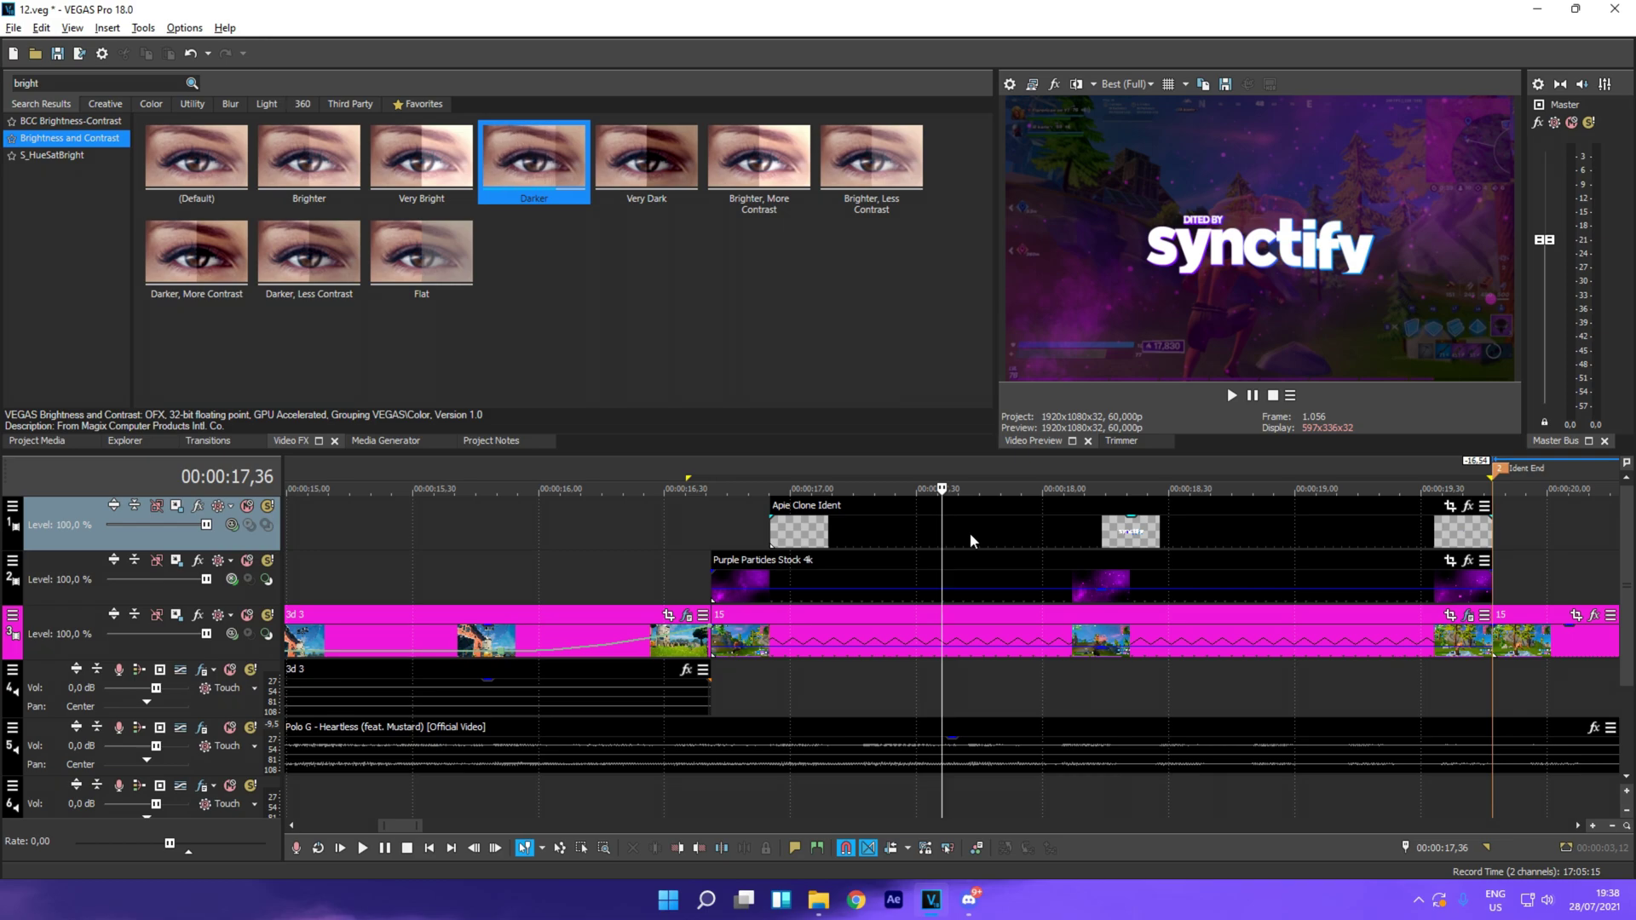
pyautogui.click(1060, 594)
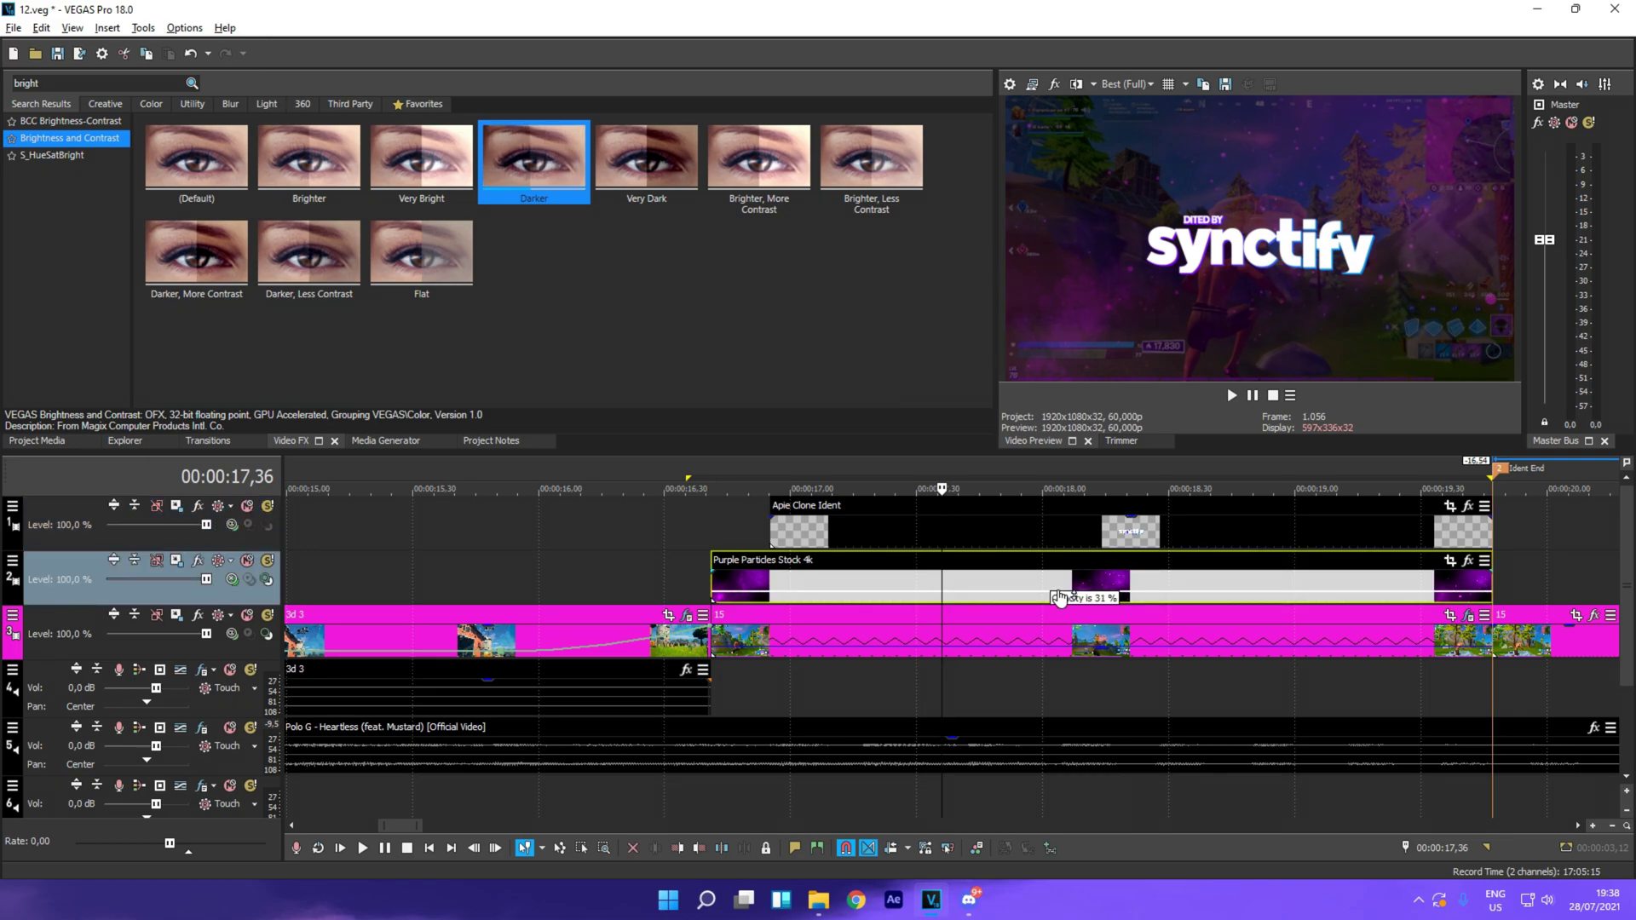
pyautogui.moveTo(1059, 594); pyautogui.dragTo(1063, 590)
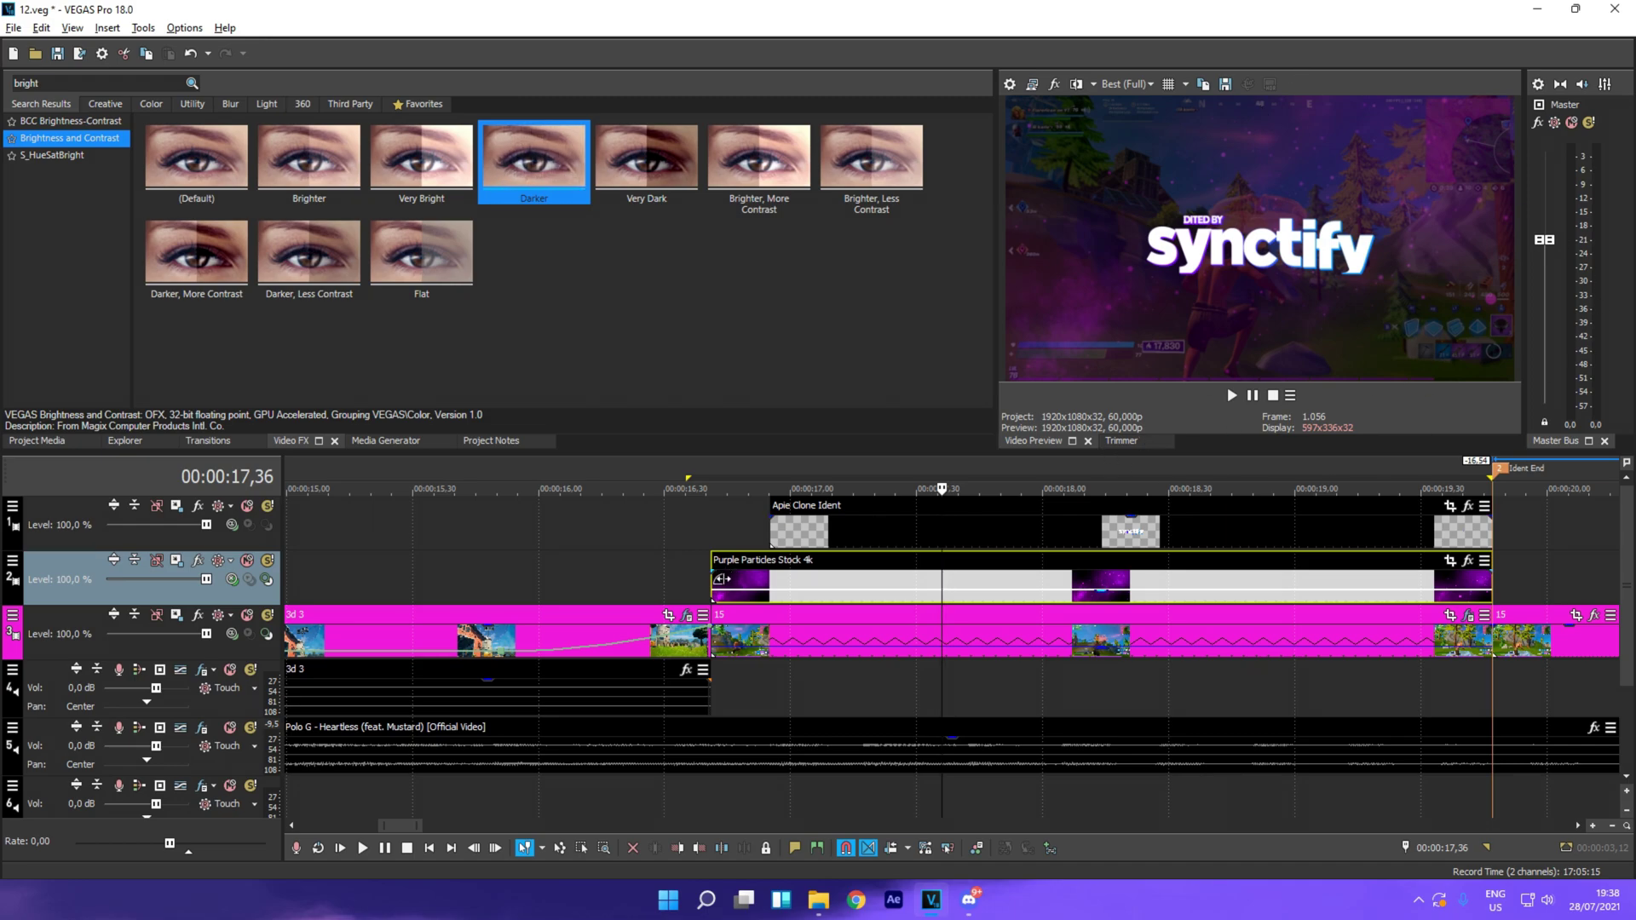
pyautogui.moveTo(716, 565); pyautogui.dragTo(891, 646)
# Step: Preview the overlay section from 16,43 to 17,49
pyautogui.click(720, 515)
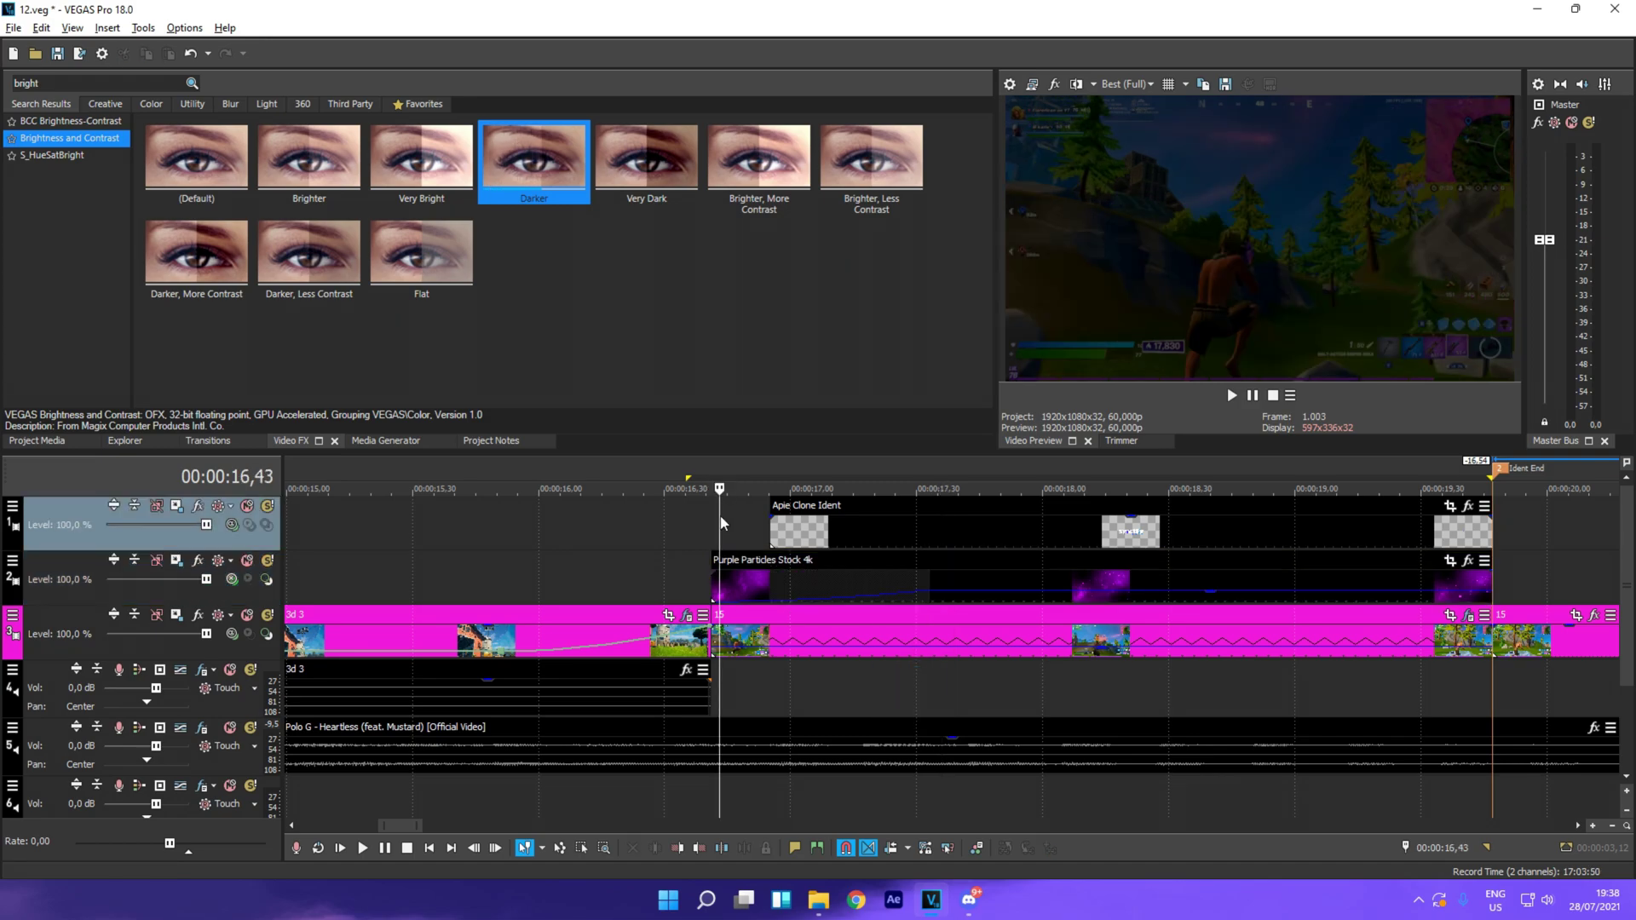
pyautogui.press('space')
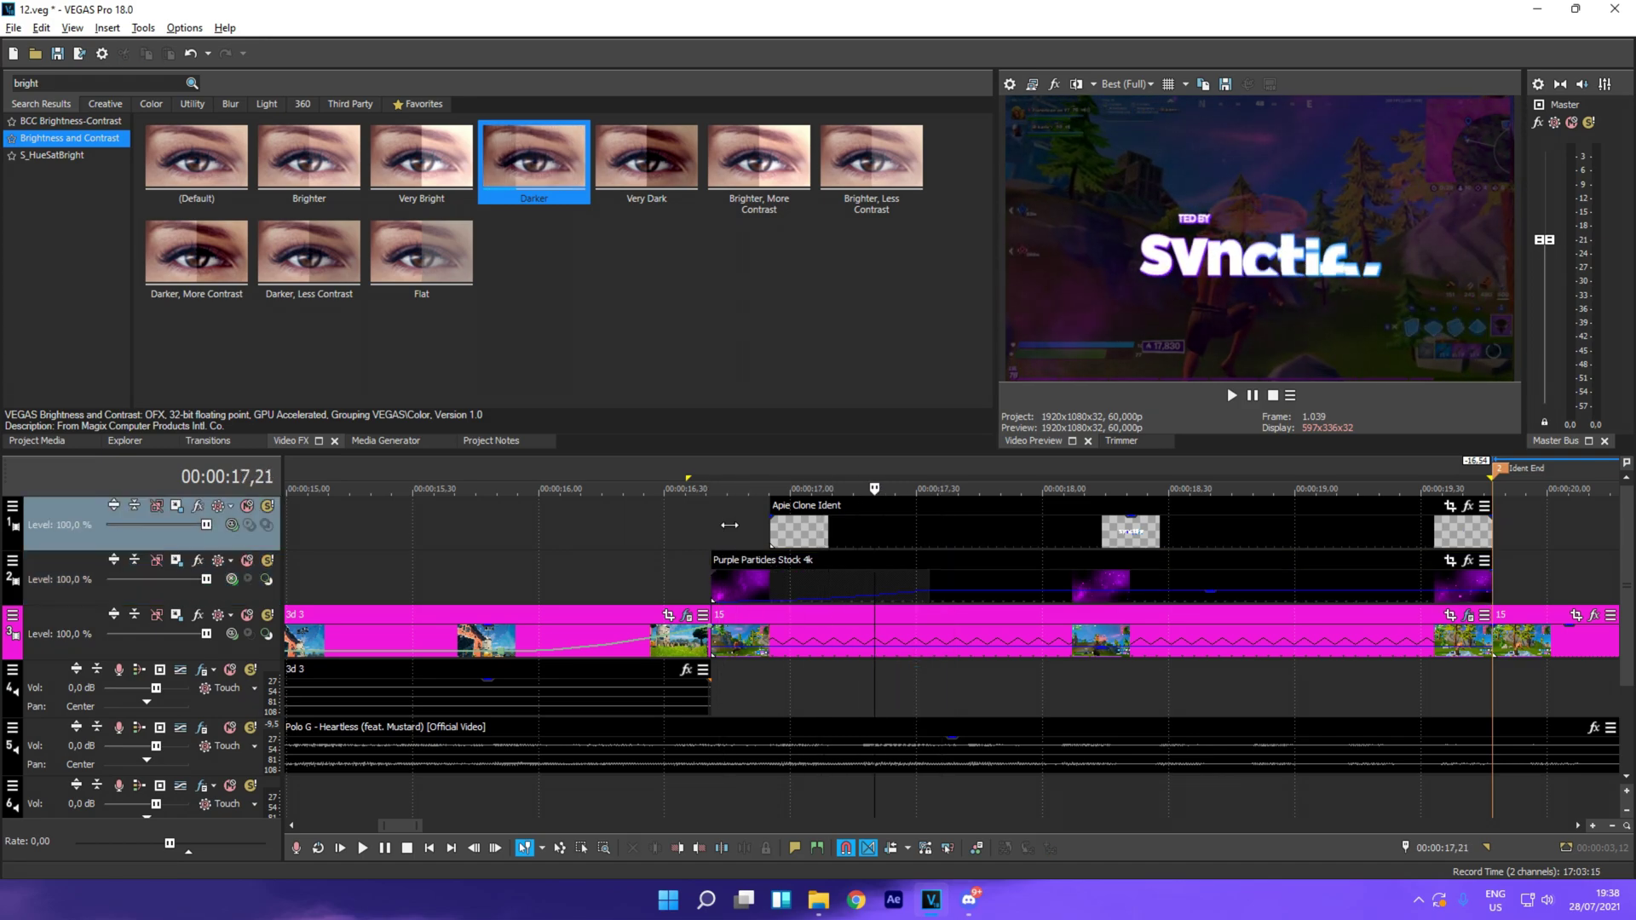
pyautogui.press('Return')
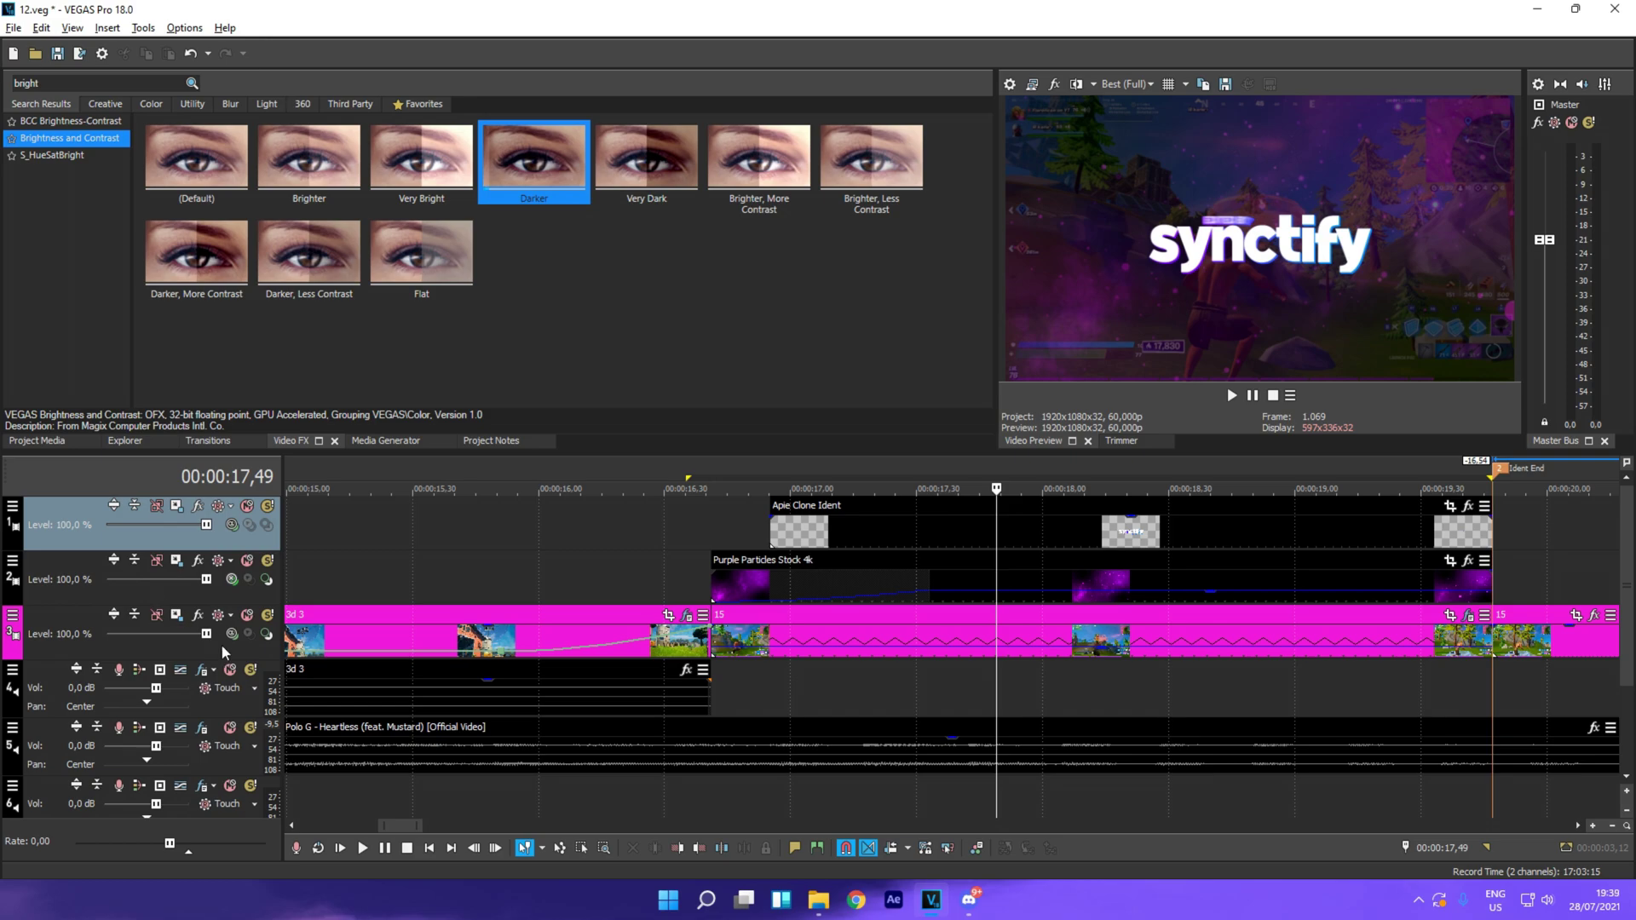
# Step: Try Add blending on the particles track, then switch it to Screen
pyautogui.click(231, 633)
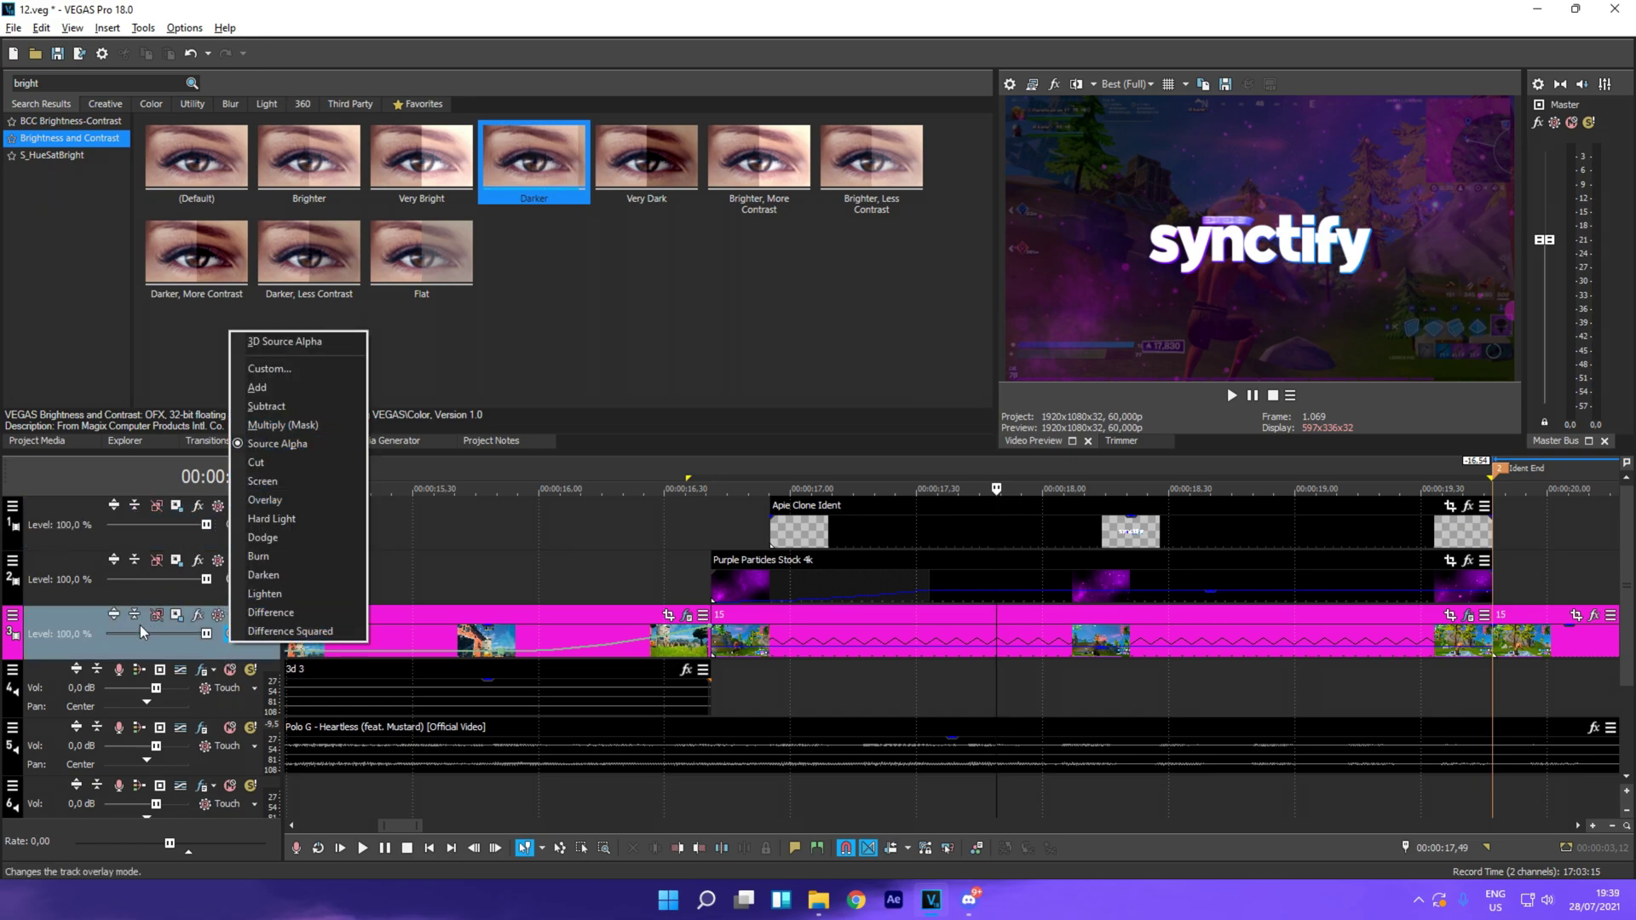
pyautogui.click(80, 627)
pyautogui.click(231, 579)
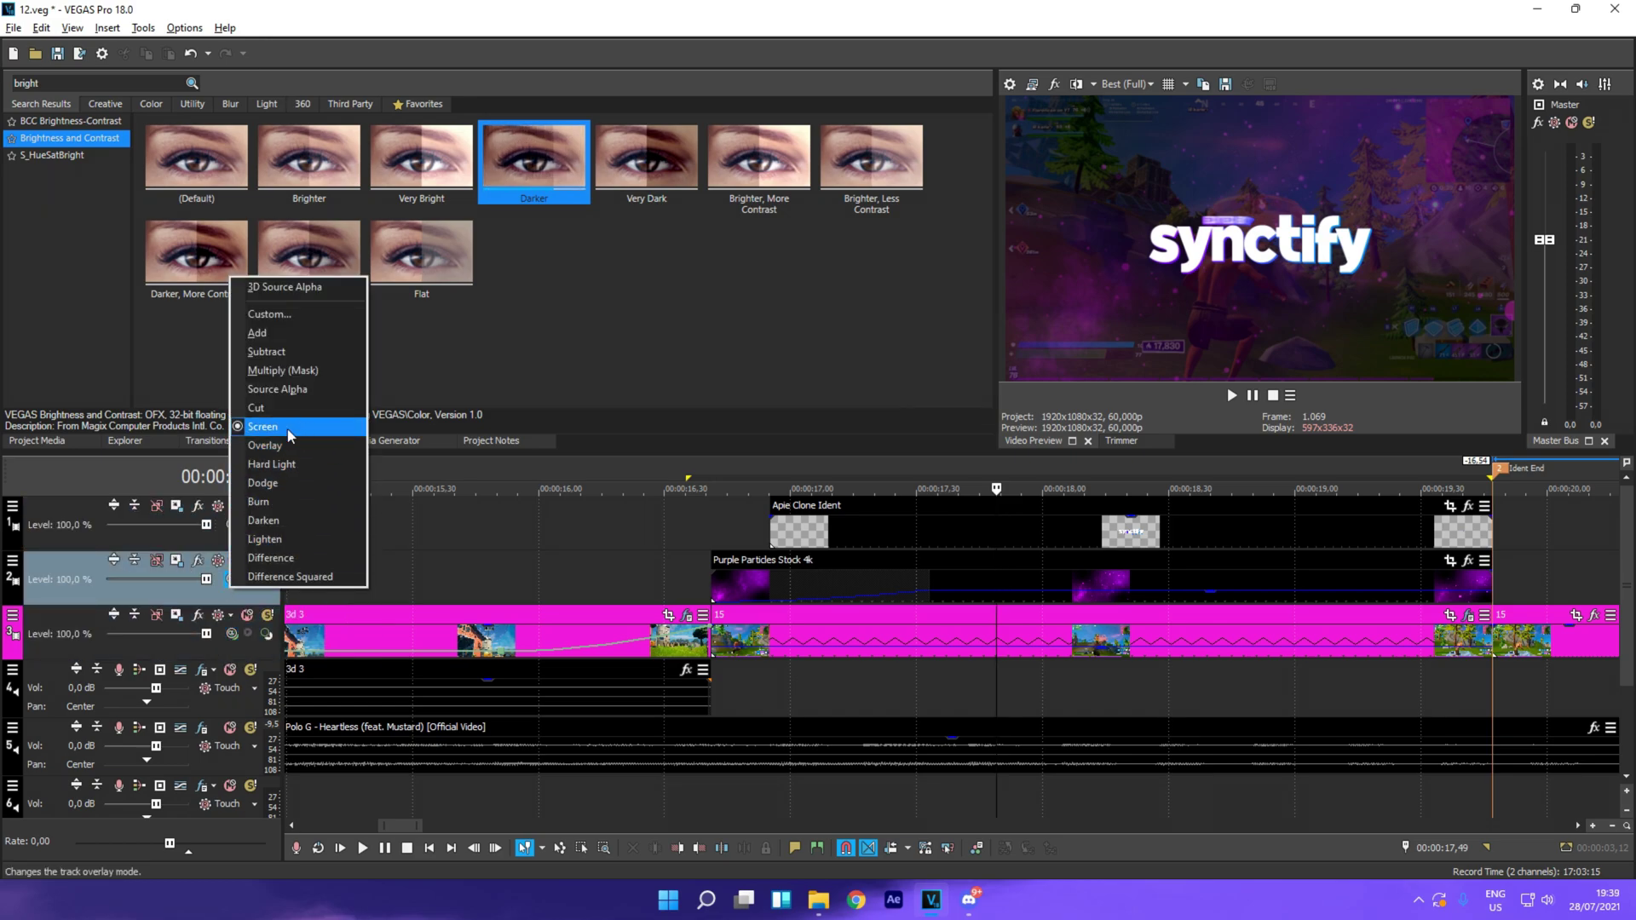
pyautogui.click(272, 336)
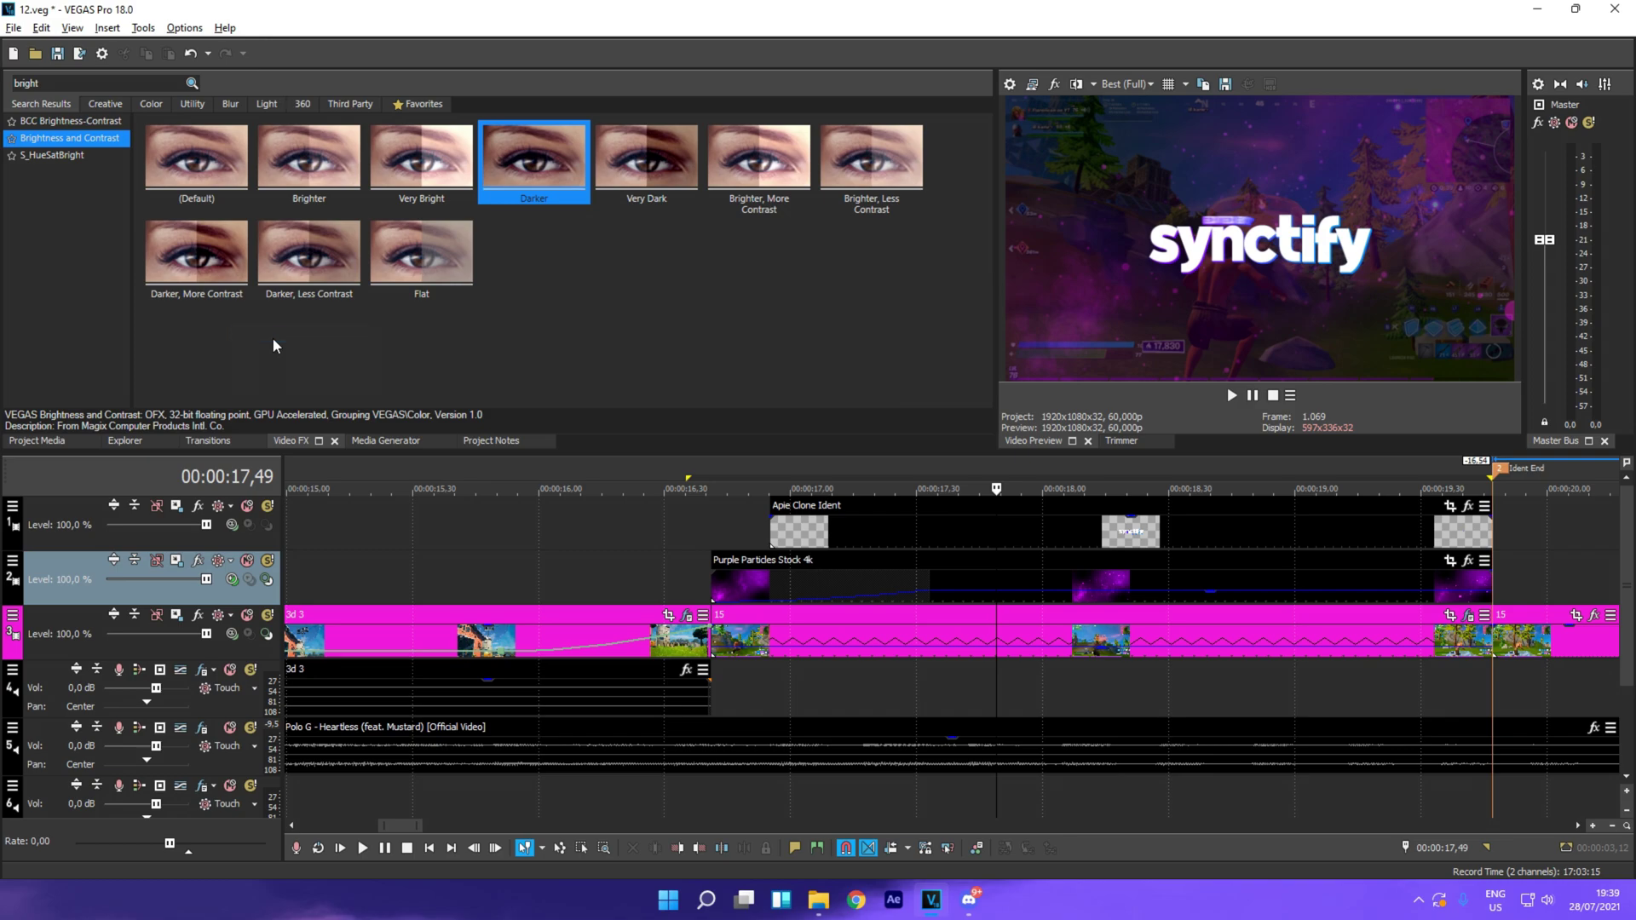
pyautogui.click(237, 583)
pyautogui.click(310, 427)
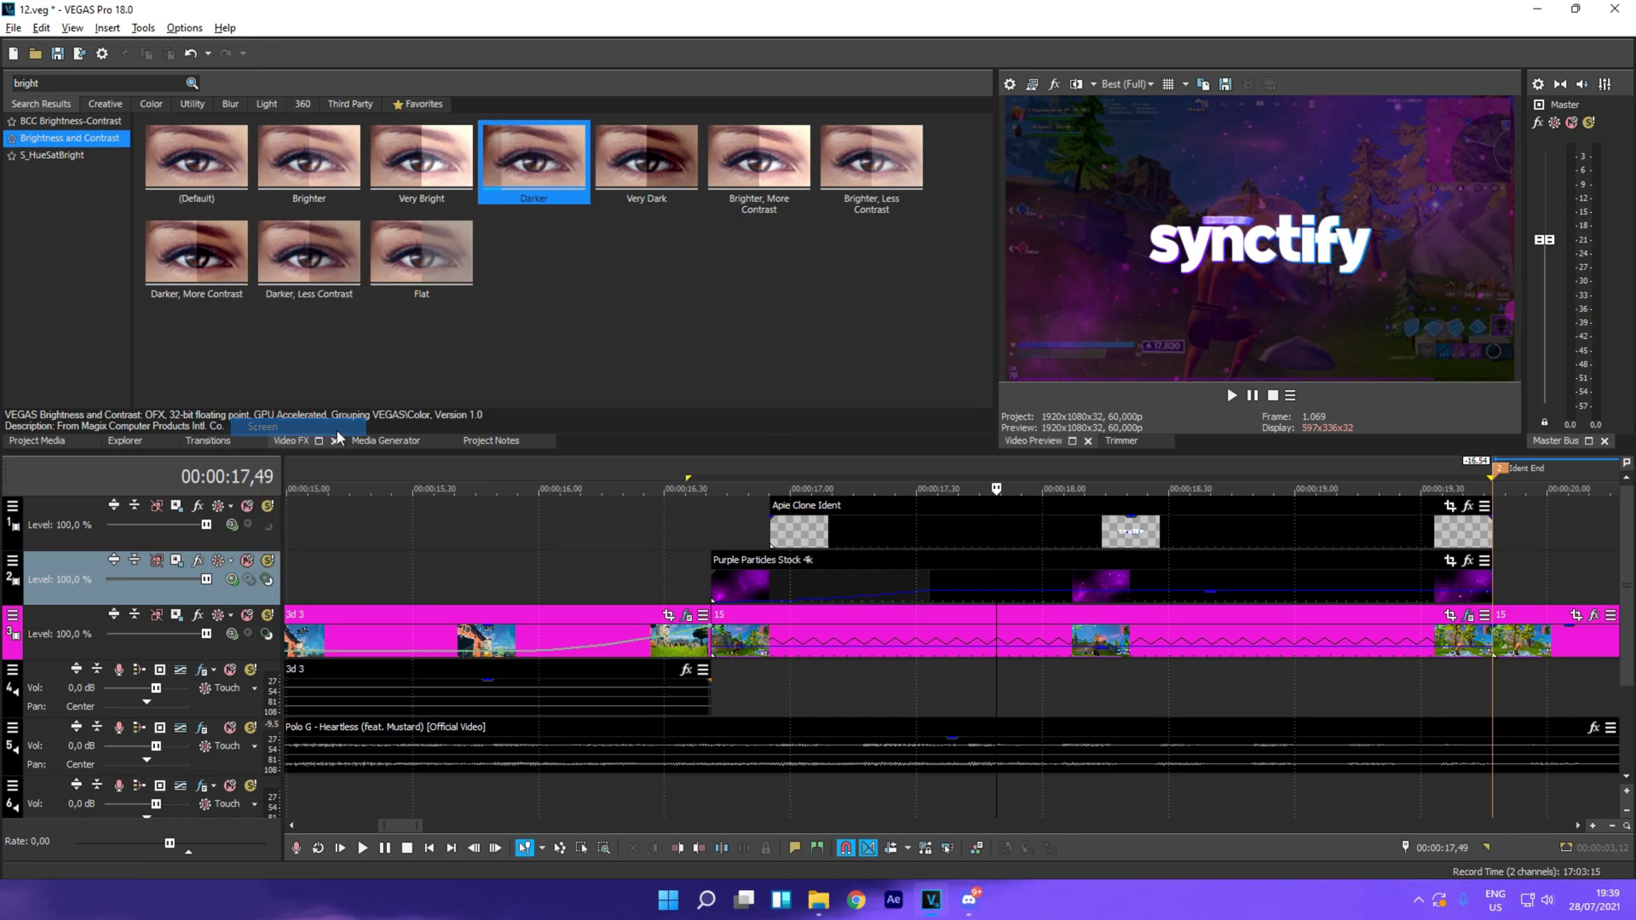
pyautogui.click(719, 525)
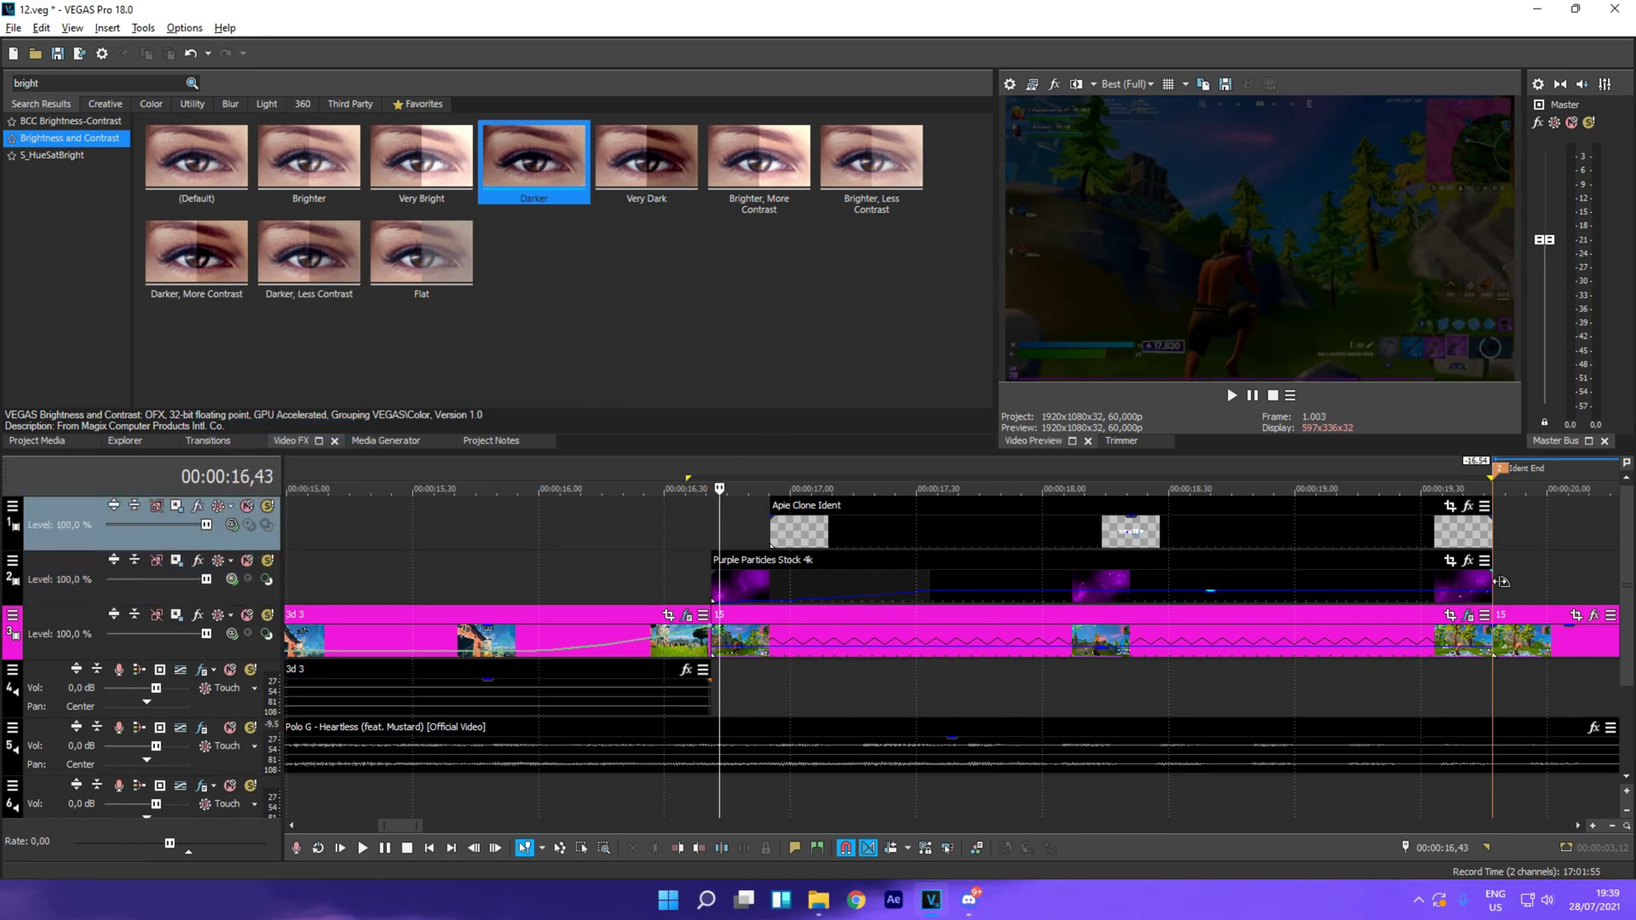
# Step: Add a fade-out to the end of the particles clip
pyautogui.moveTo(1502, 581); pyautogui.dragTo(1266, 581)
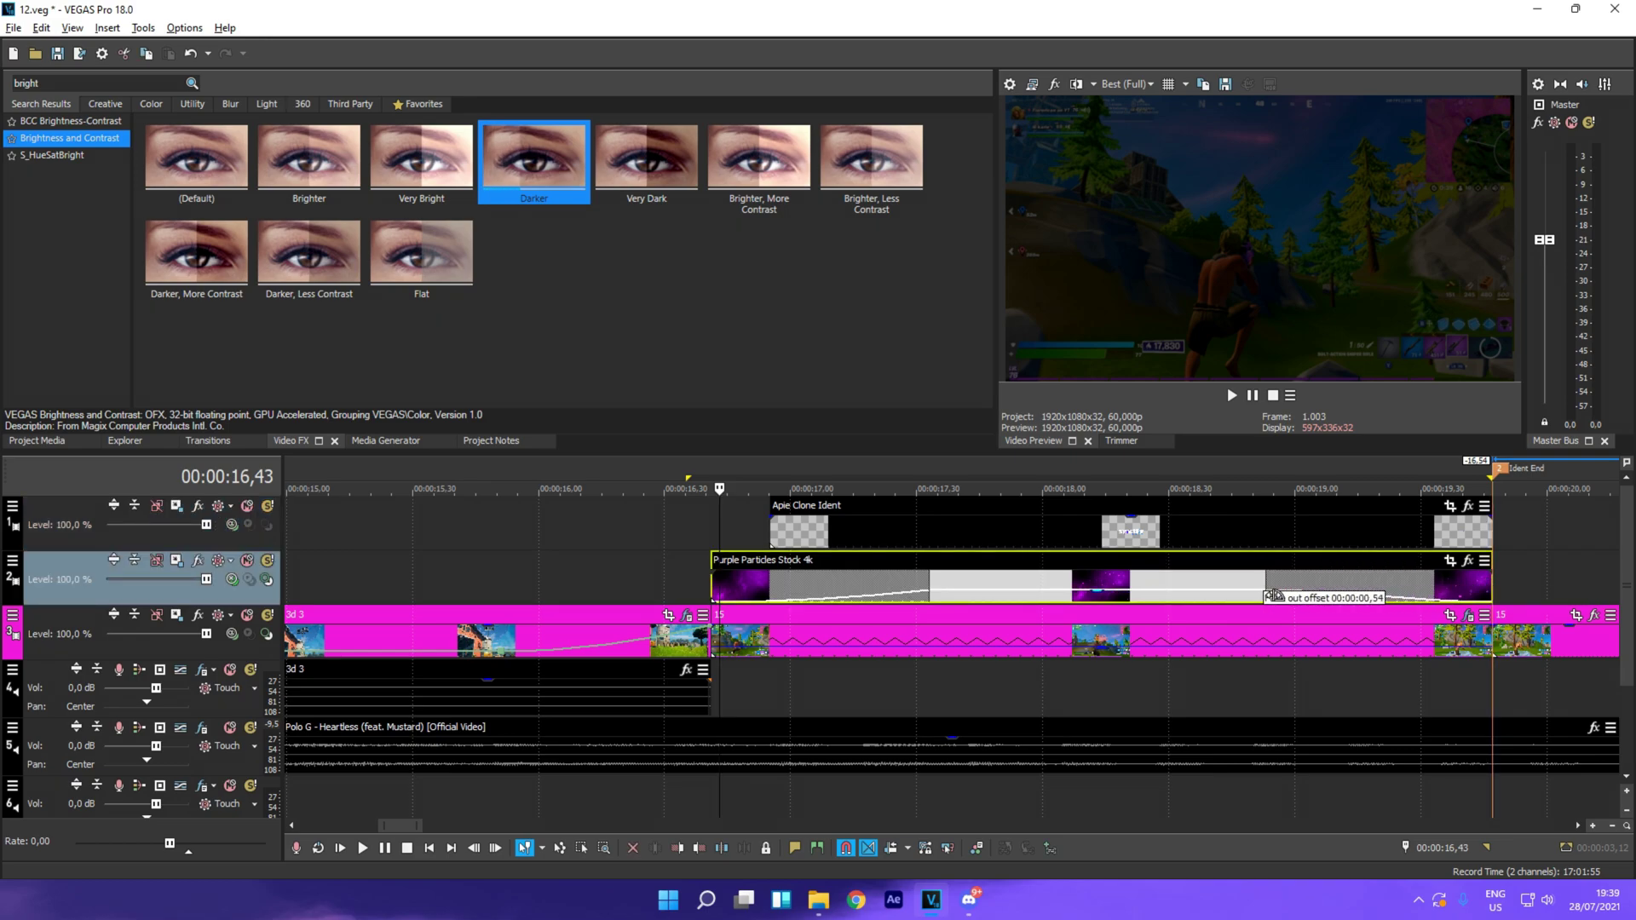
pyautogui.rightClick(1323, 581)
pyautogui.press('Escape')
# Step: Preview the faded particles from 16,37, then return to the Ident Overlays folder
pyautogui.click(694, 519)
pyautogui.press('space')
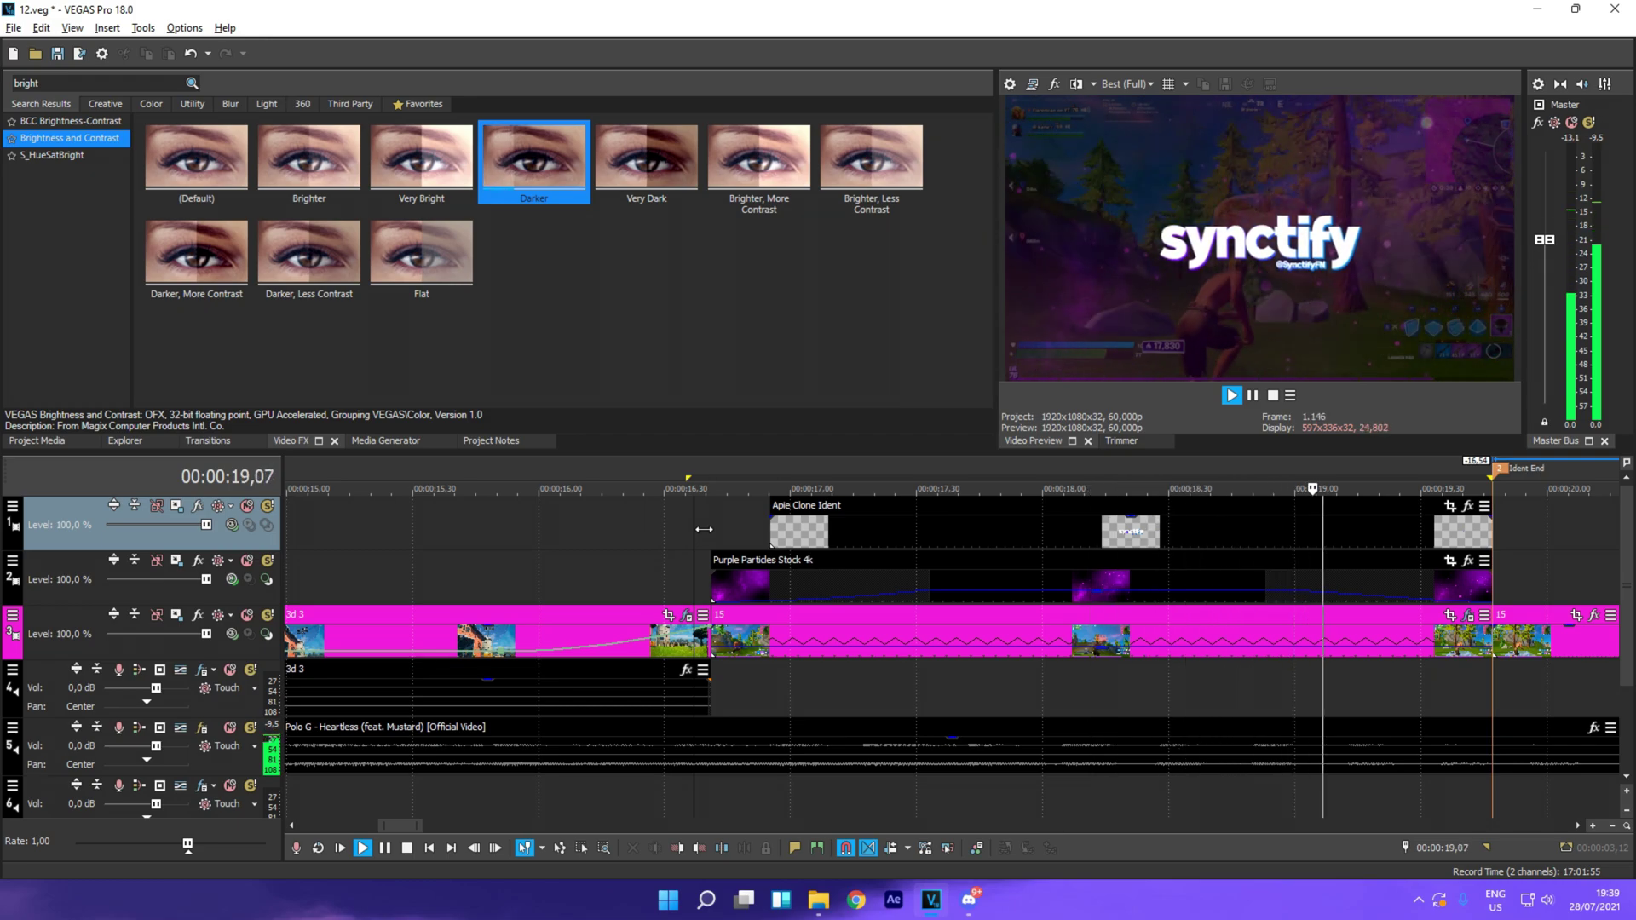
pyautogui.press('space')
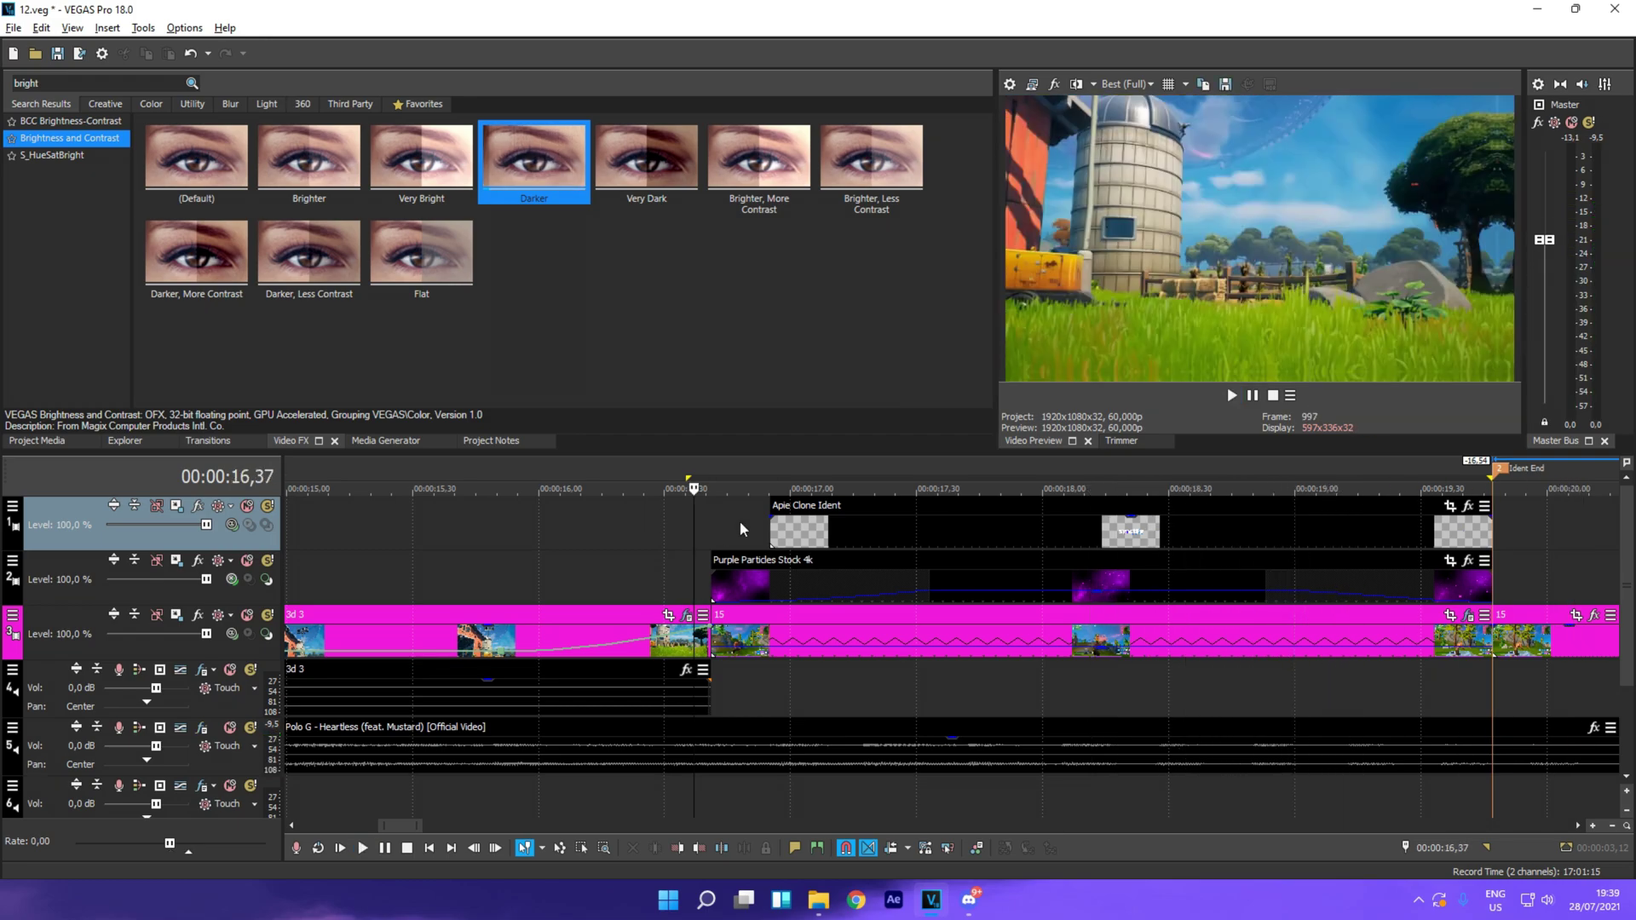
pyautogui.click(740, 520)
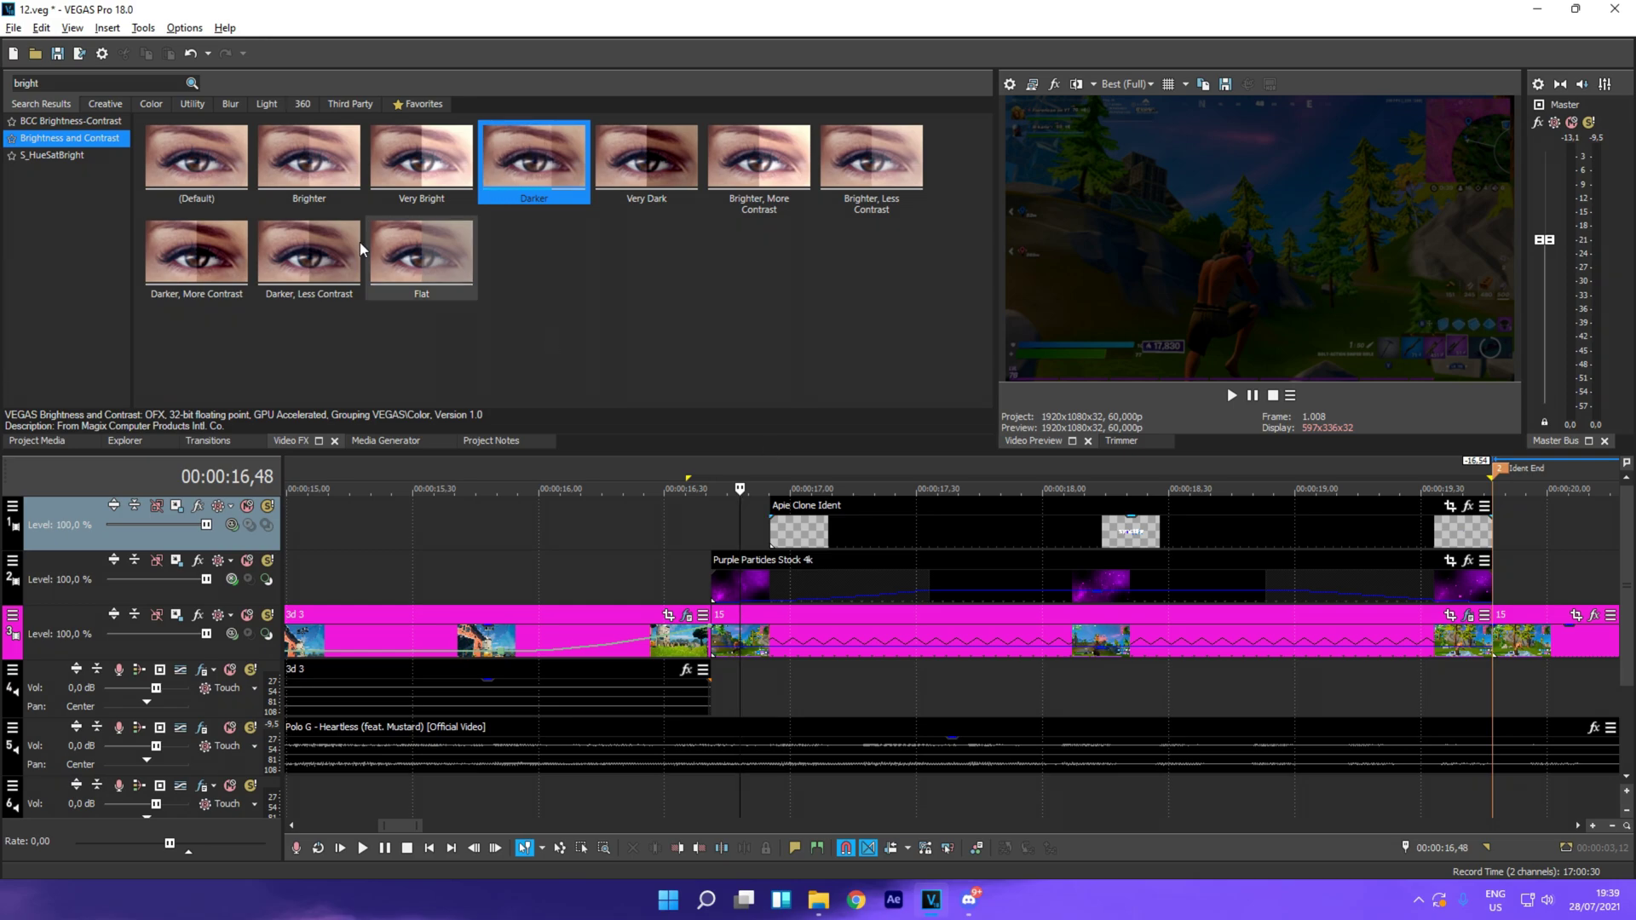
pyautogui.hotkey('alt', 'Tab')
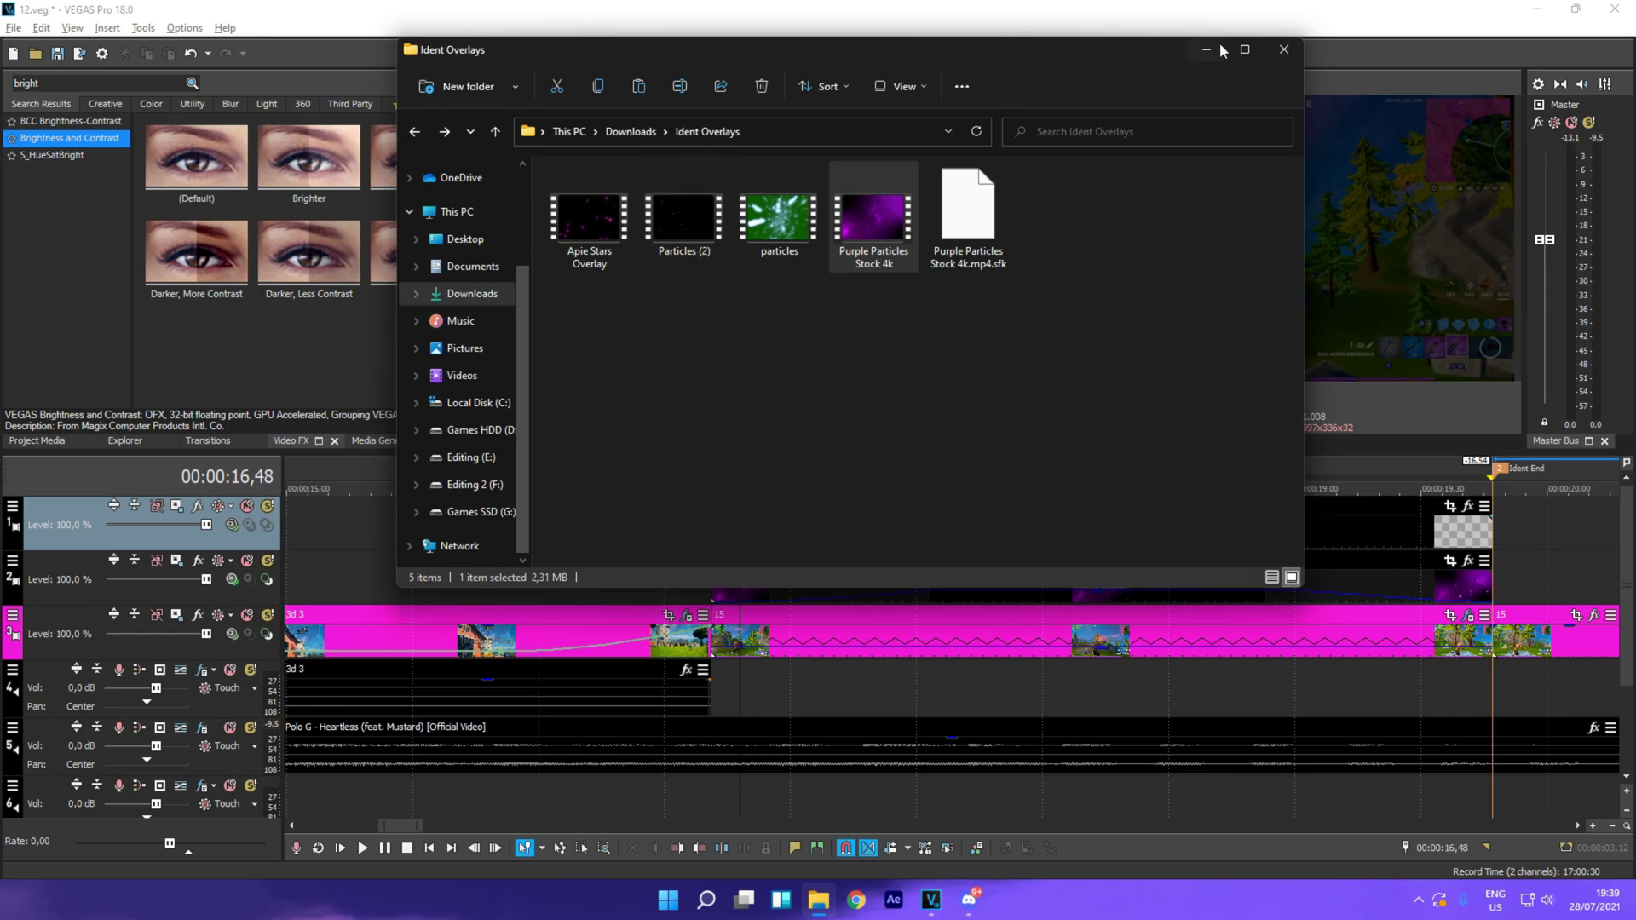
pyautogui.click(1198, 53)
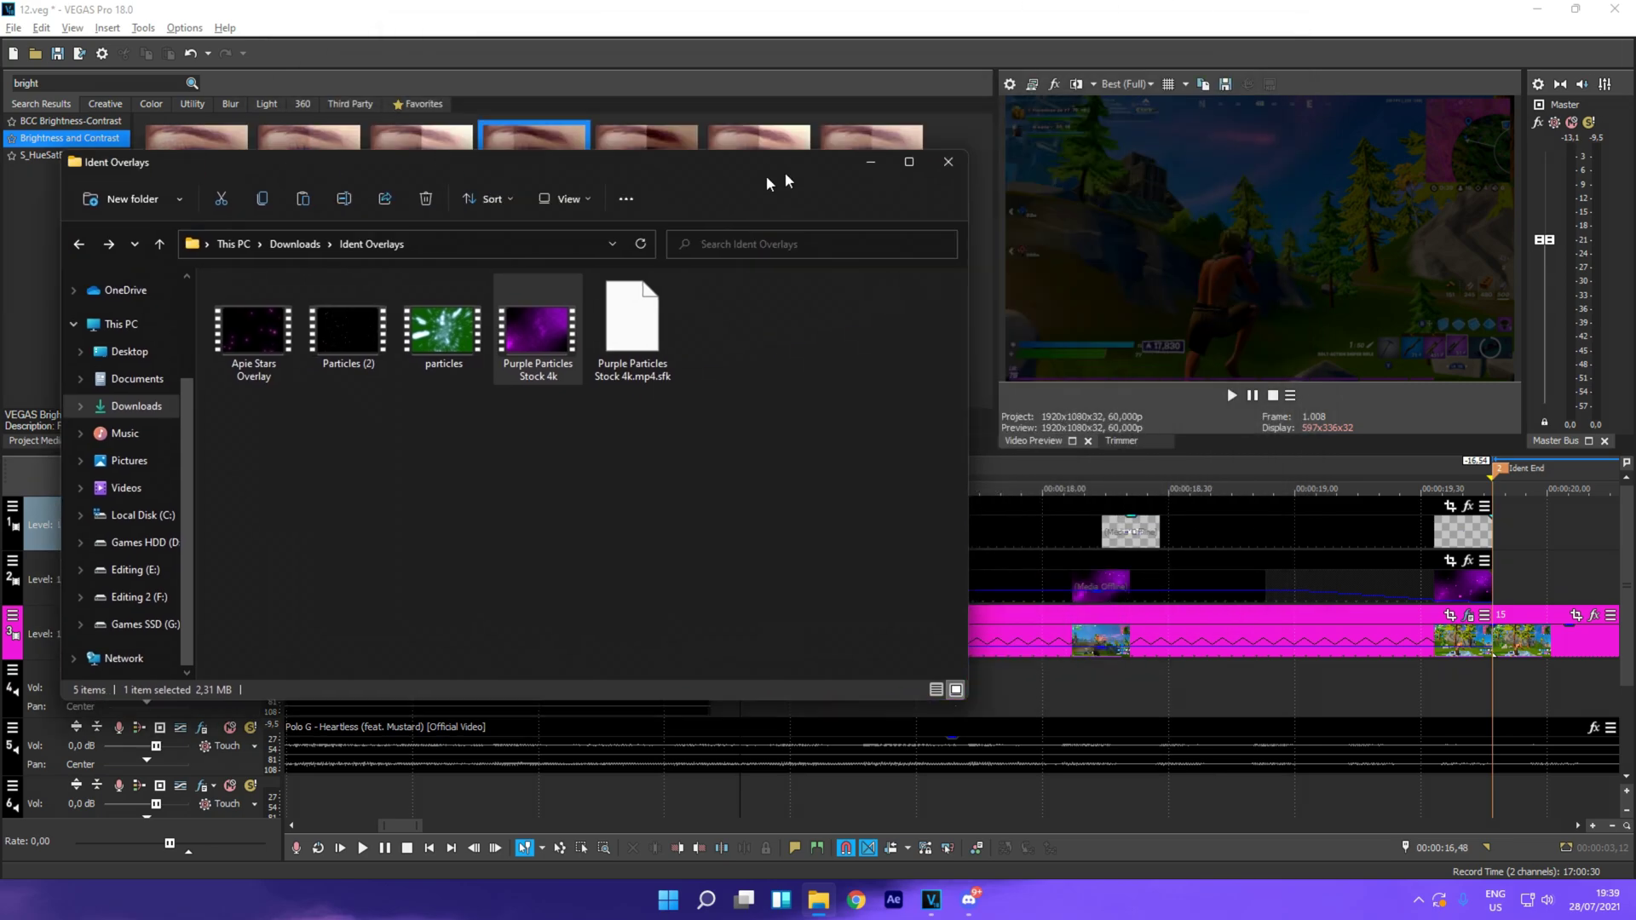